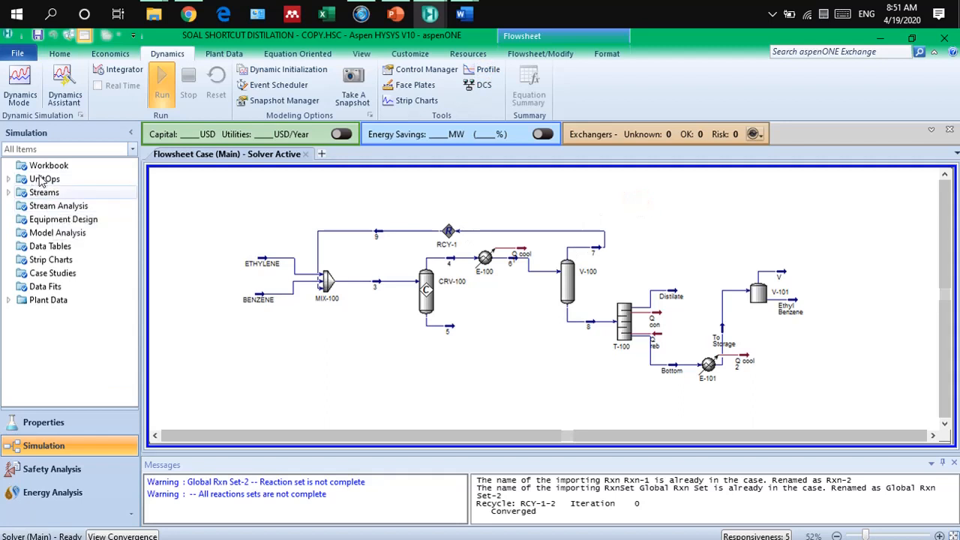
Step: Review the components in Component List - 1 and the property package assigned to the fluid package
click(53, 429)
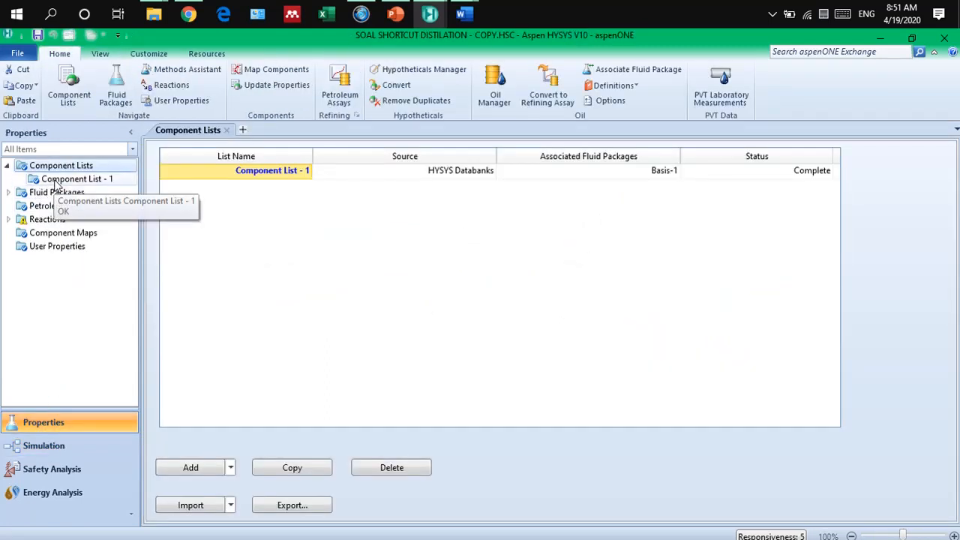
click(56, 180)
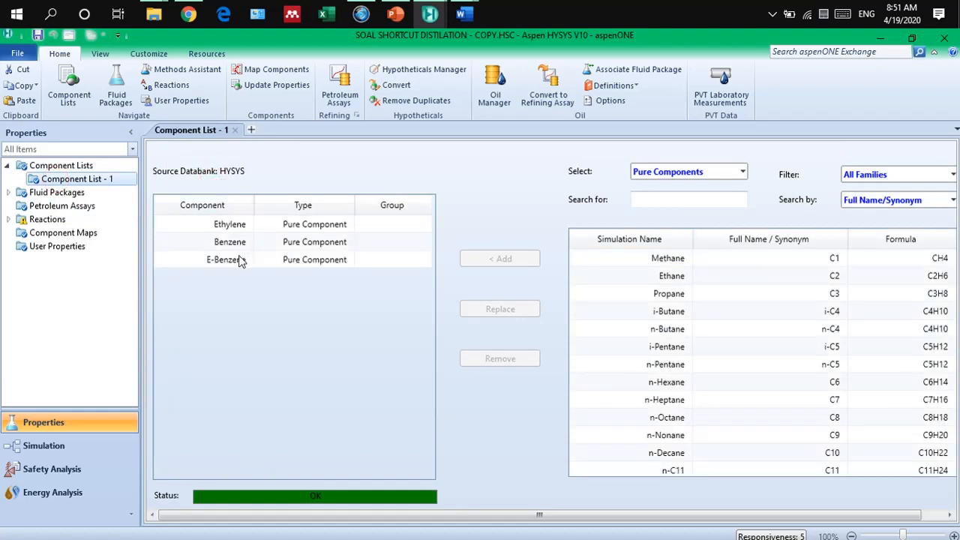
click(69, 193)
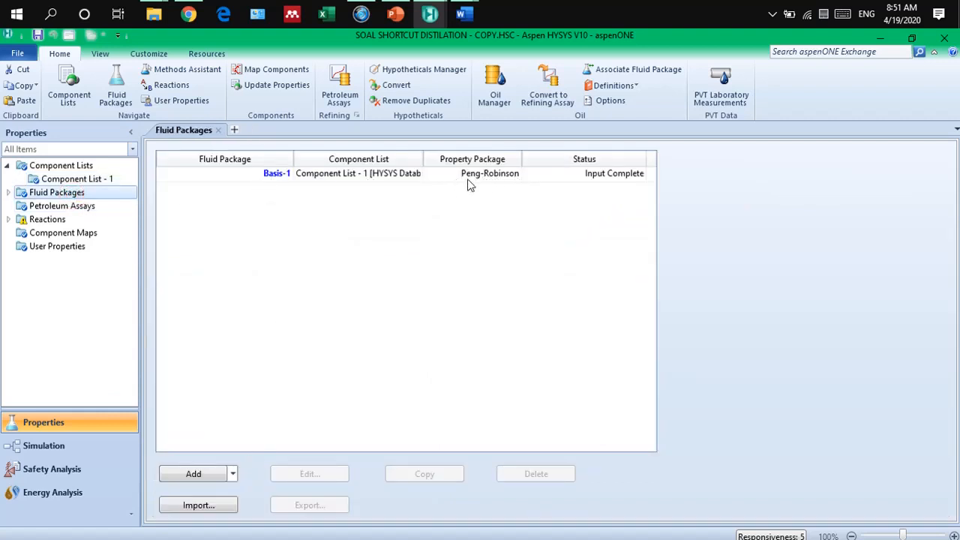
Step: Examine Global Rxn Set-1 and the stoichiometry, base component and conversion of its reaction Rxn-1
click(47, 219)
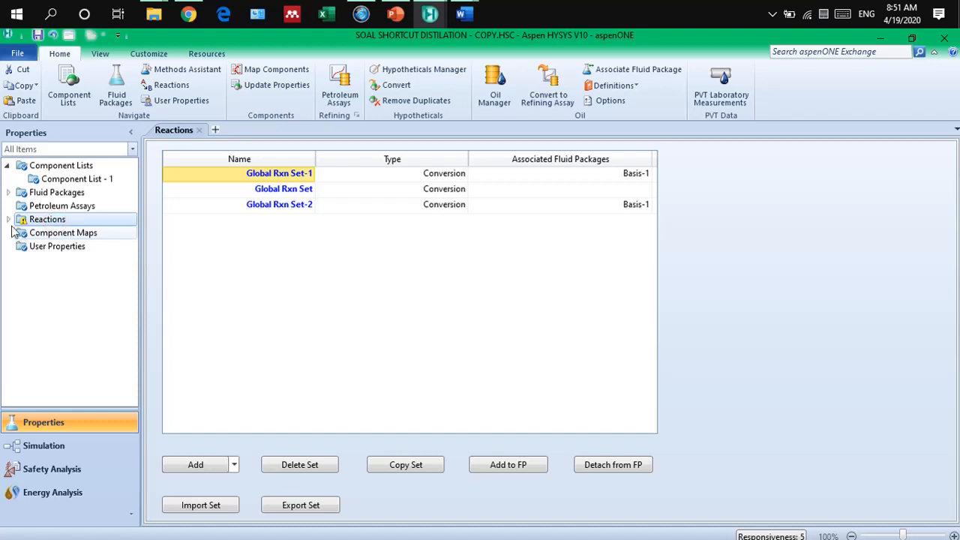
click(7, 219)
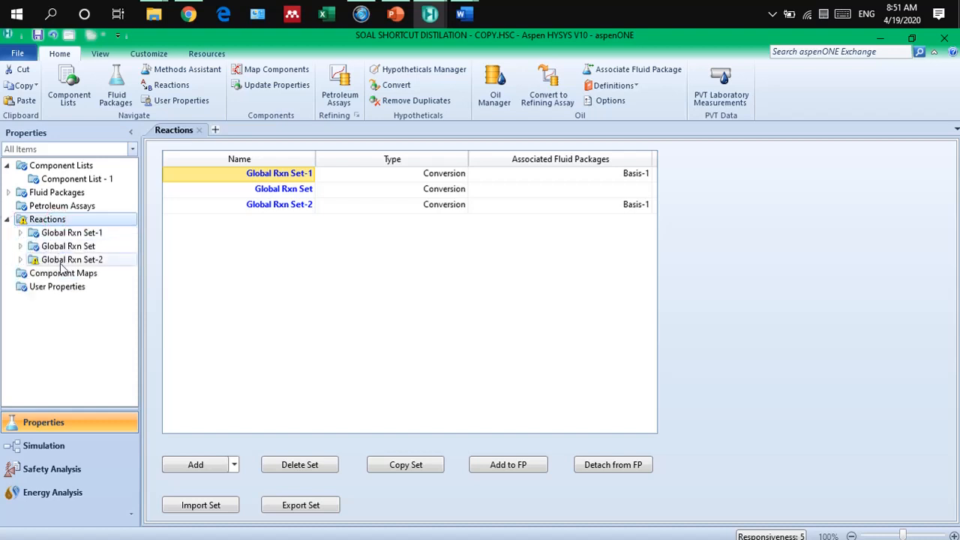
double_click(77, 234)
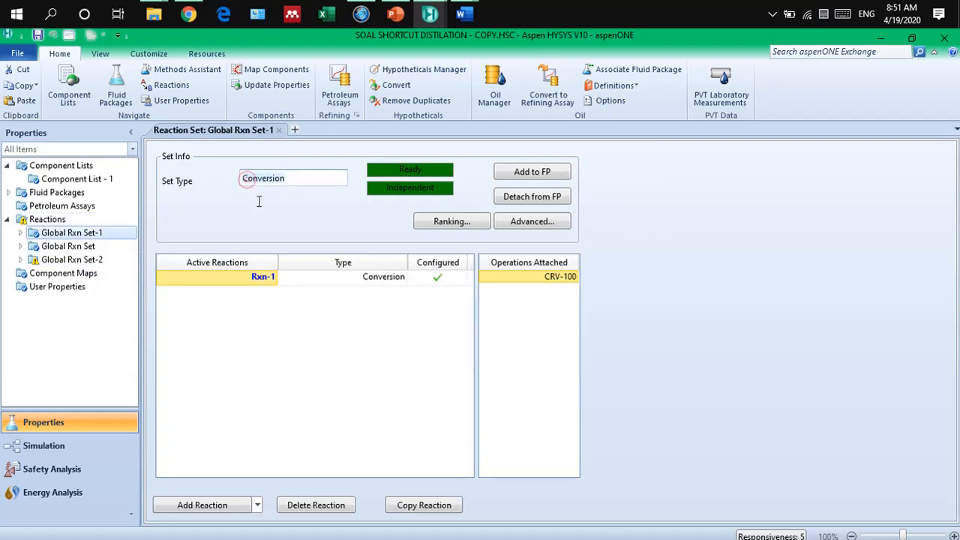
double_click(252, 277)
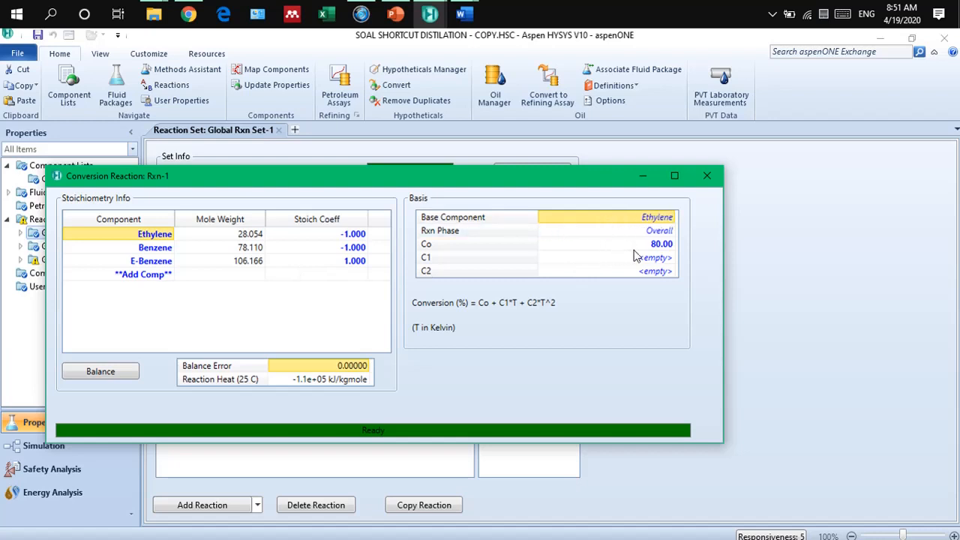
click(709, 177)
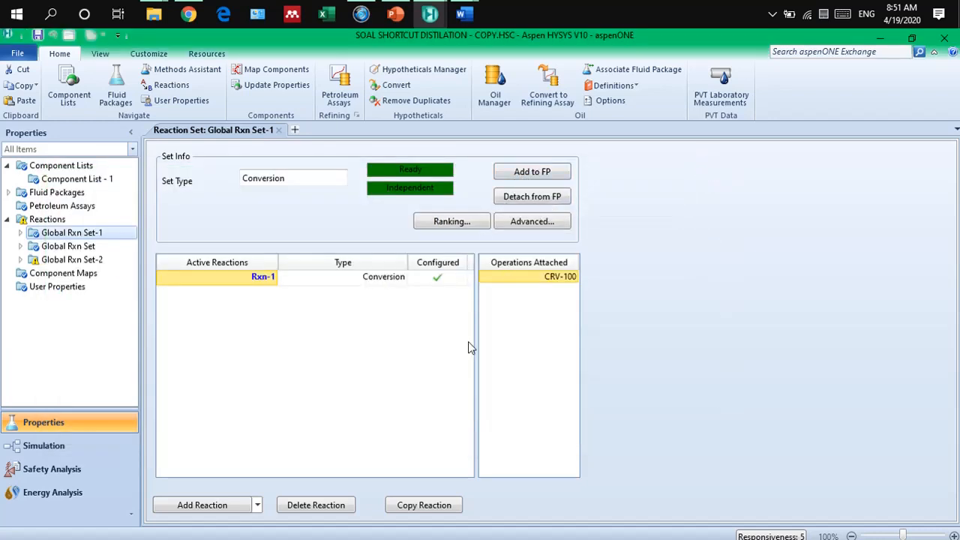
Step: Return to the simulation flowsheet and remove stream 9 from the inlets of mixer MIX-100
click(62, 448)
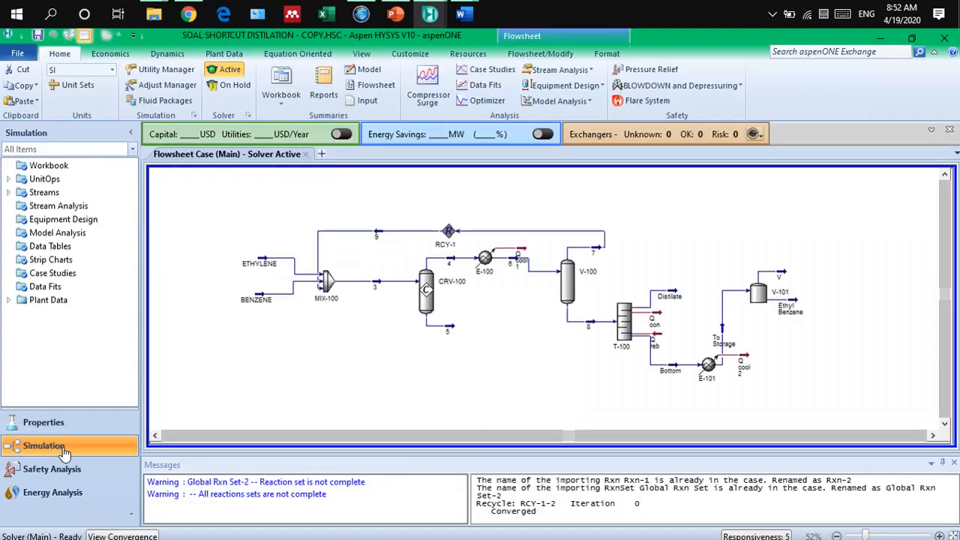
click(321, 328)
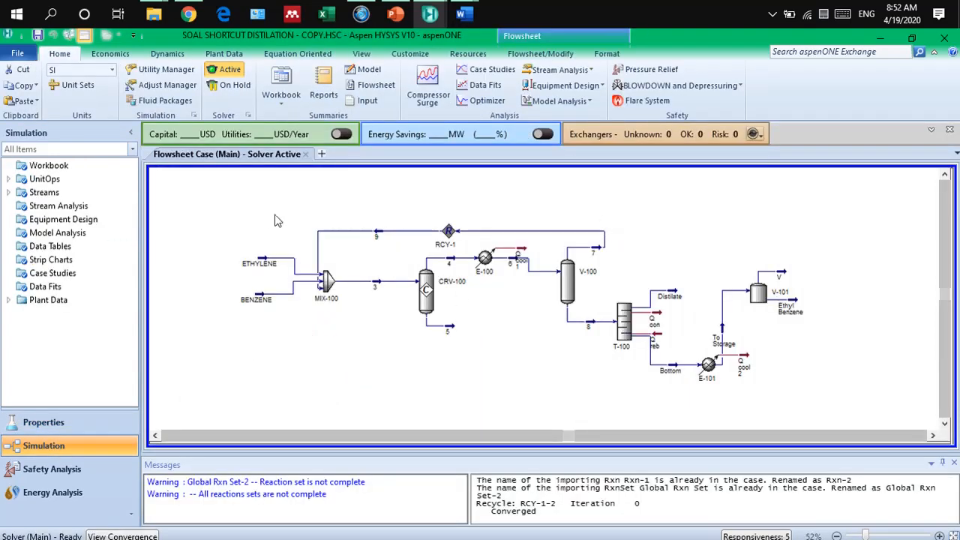
drag(197, 205, 609, 402)
click(365, 257)
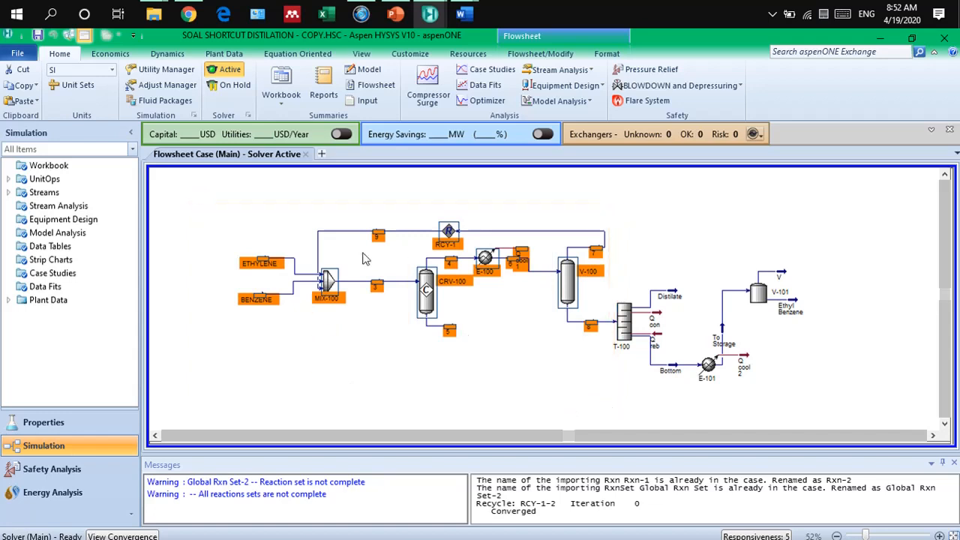
click(326, 282)
double_click(327, 281)
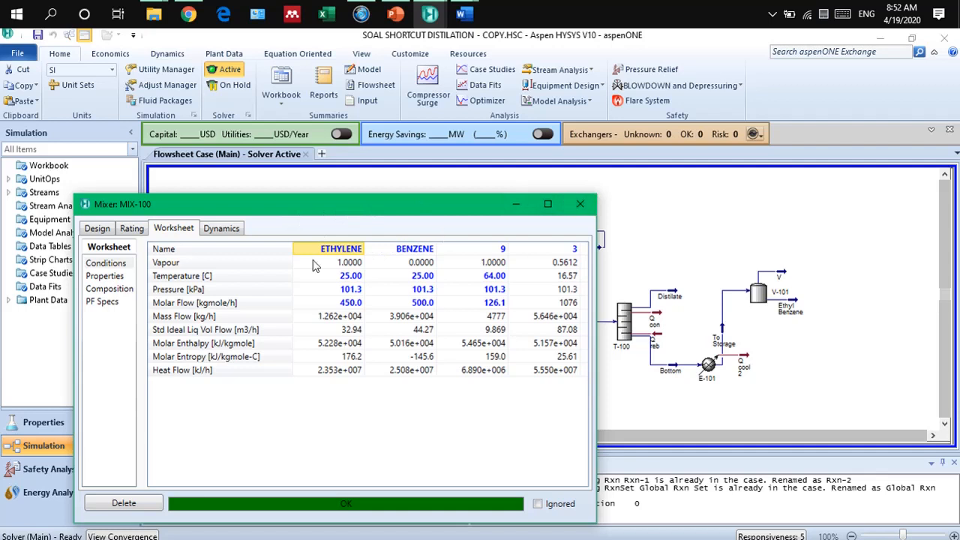
click(97, 228)
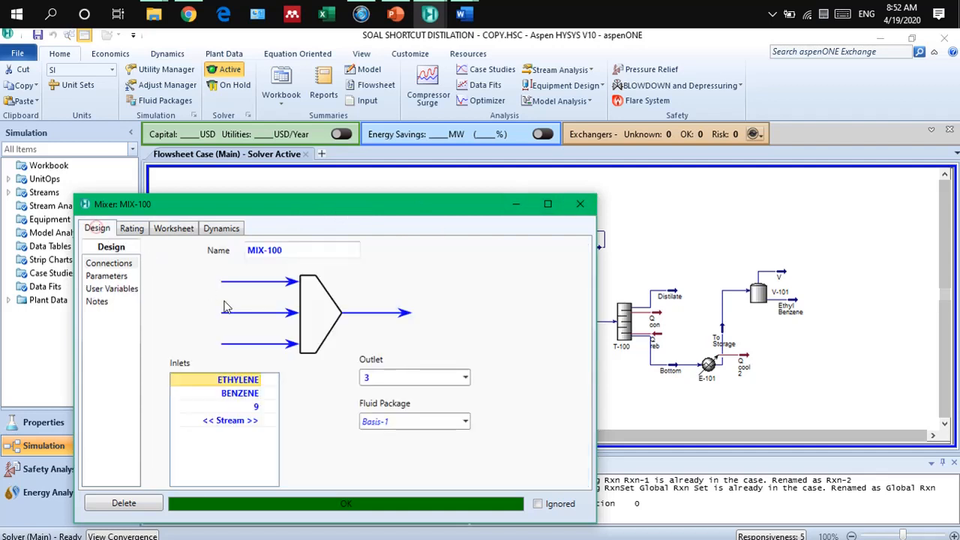
click(241, 406)
key(Delete)
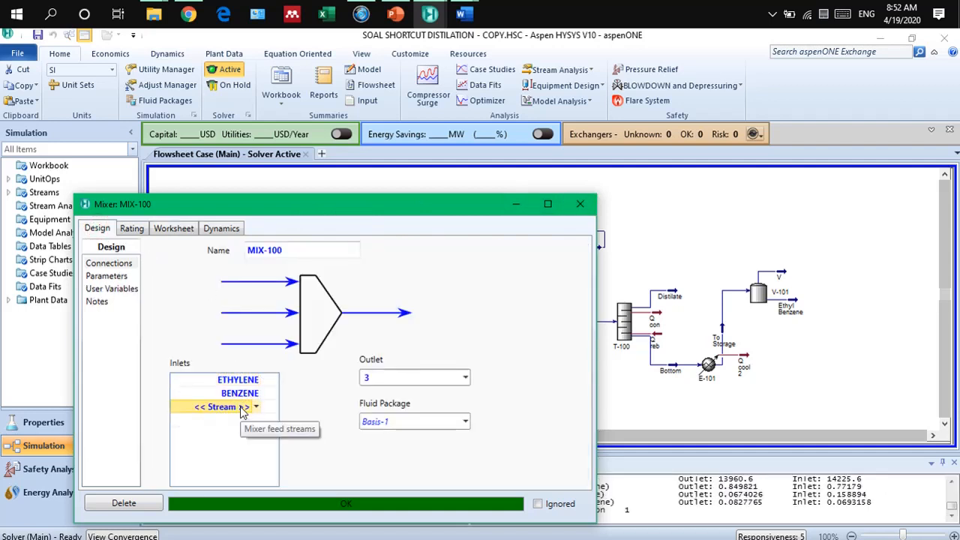
click(580, 204)
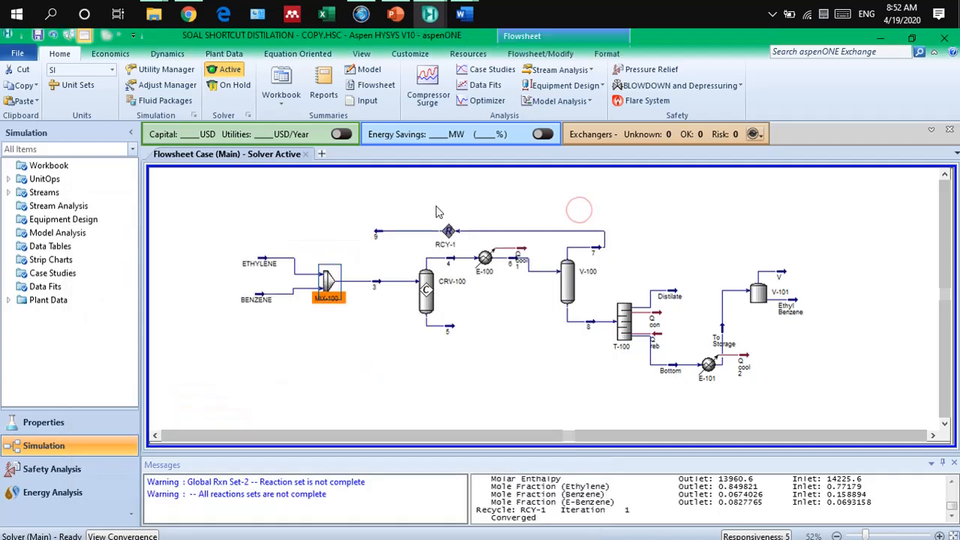
click(435, 205)
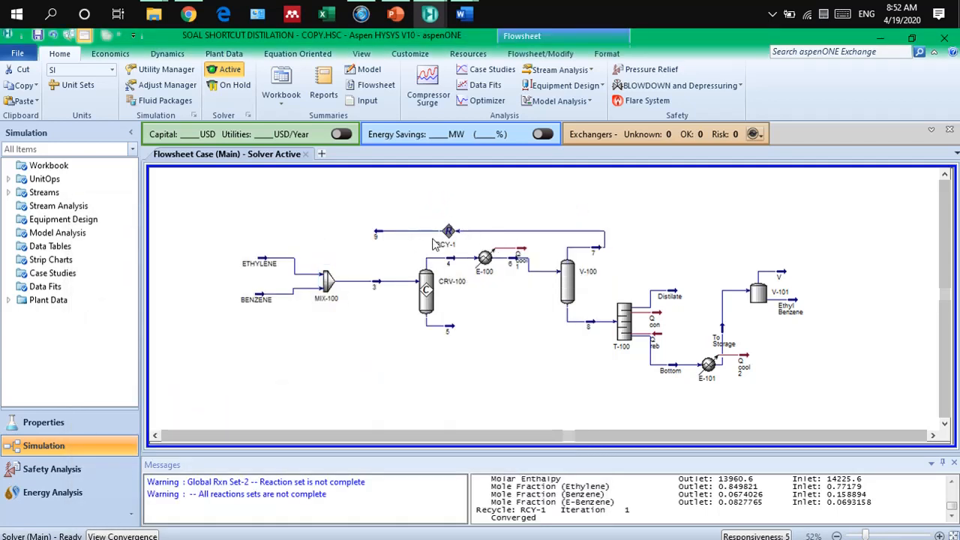
Step: Move the recycle block RCY-1 and stream 9 slightly higher on the flowsheet, keeping them aligned with each other
click(449, 225)
drag(448, 225, 449, 216)
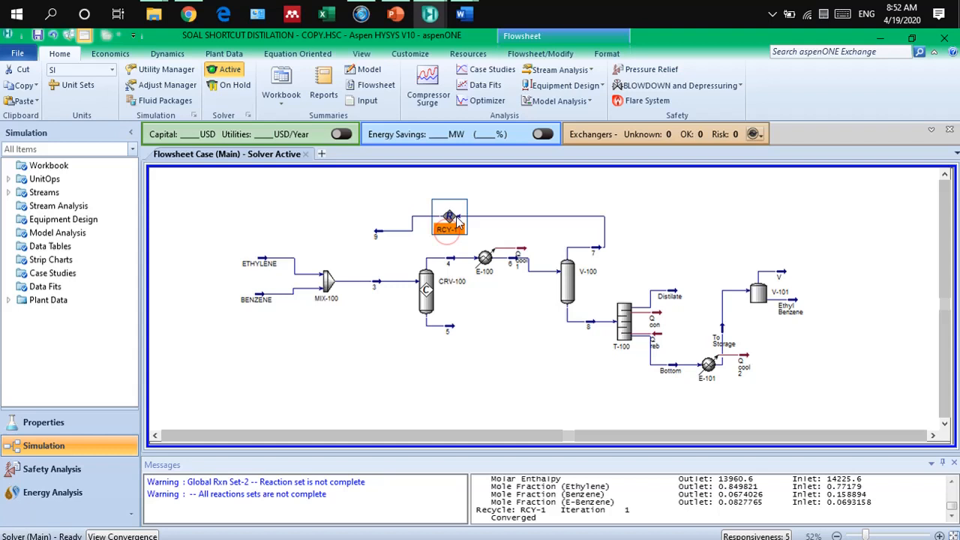
click(680, 236)
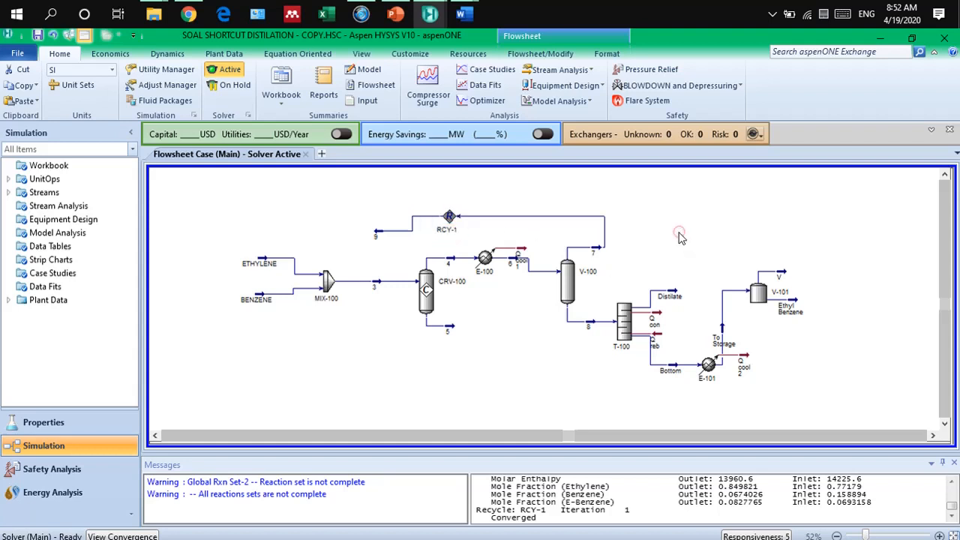
click(377, 233)
drag(376, 232, 377, 217)
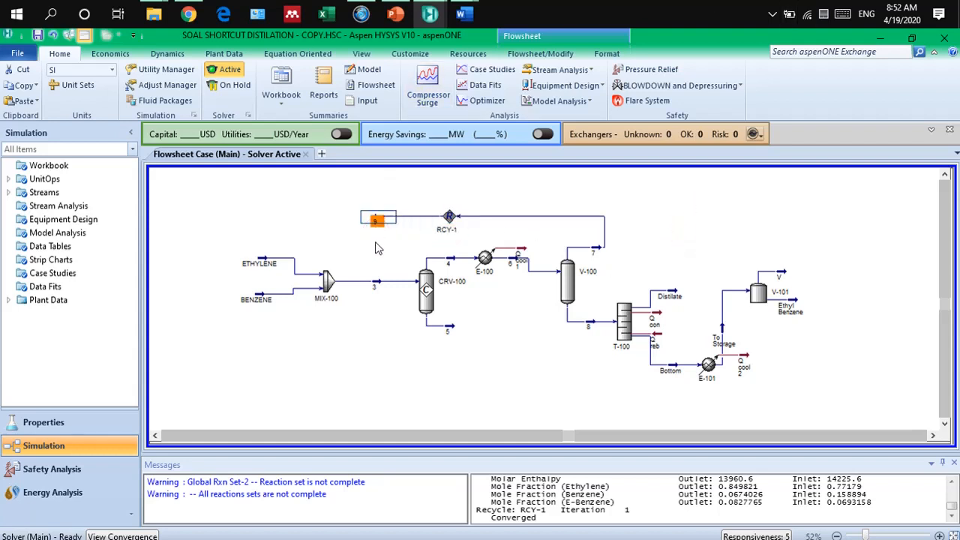
click(374, 250)
Step: Open the shortcut column T-100 and examine its worksheet conditions and design connections
scroll(825, 385, right, 3)
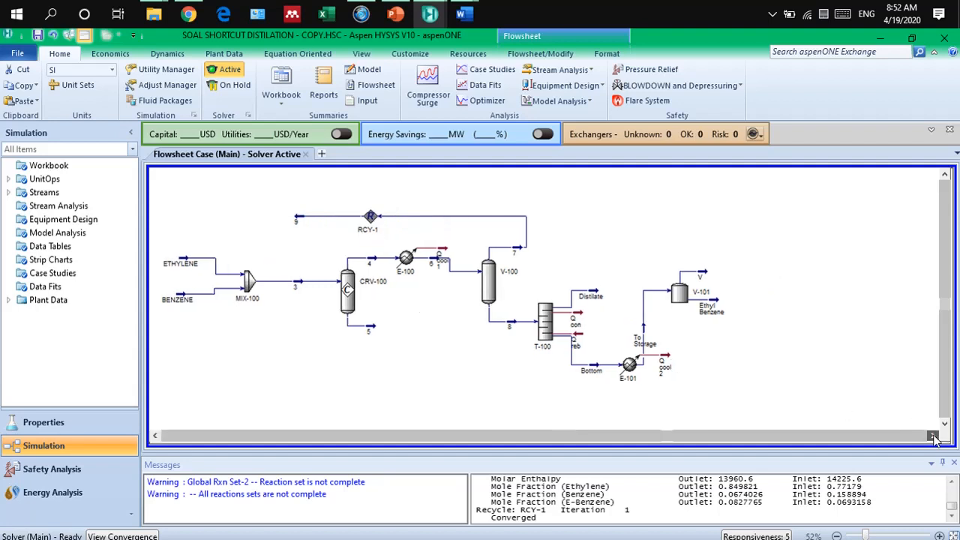
double_click(548, 318)
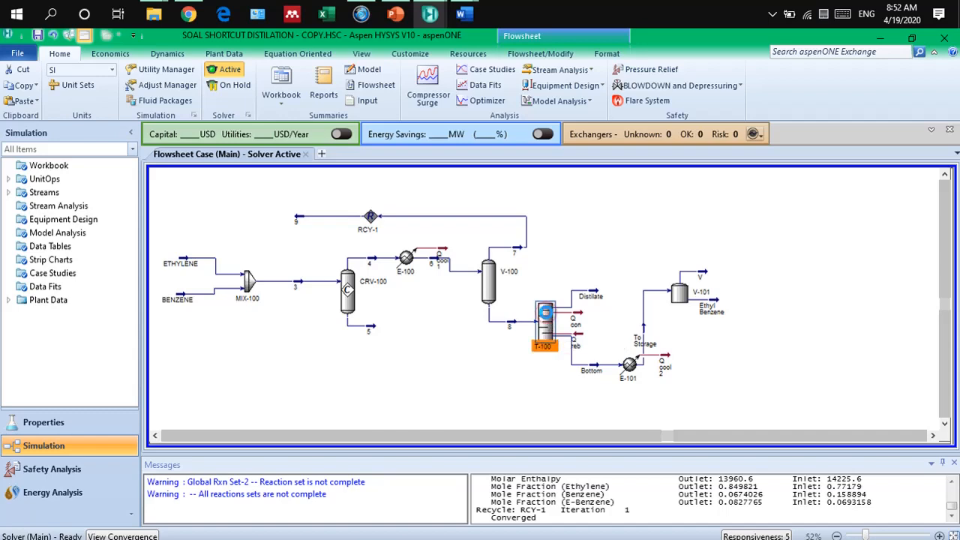
drag(526, 236, 539, 84)
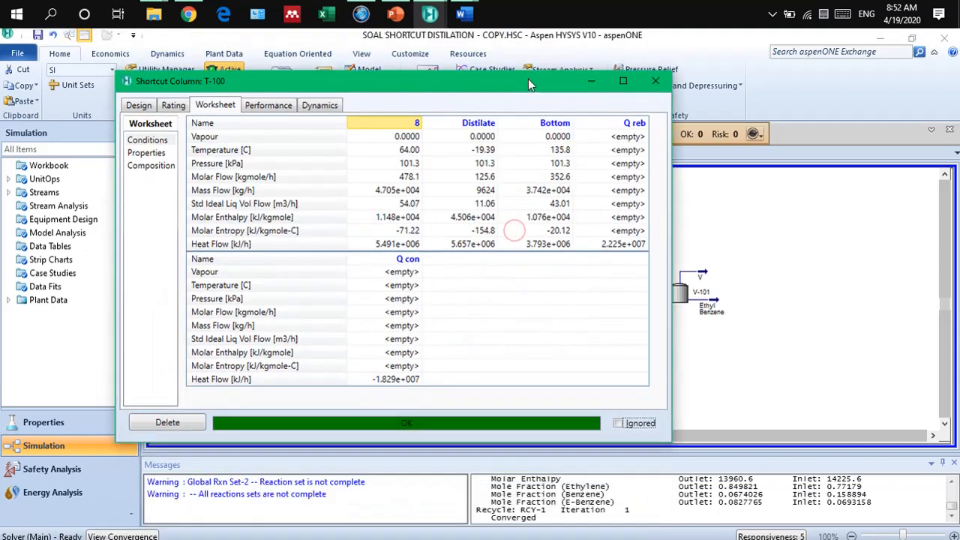
click(138, 107)
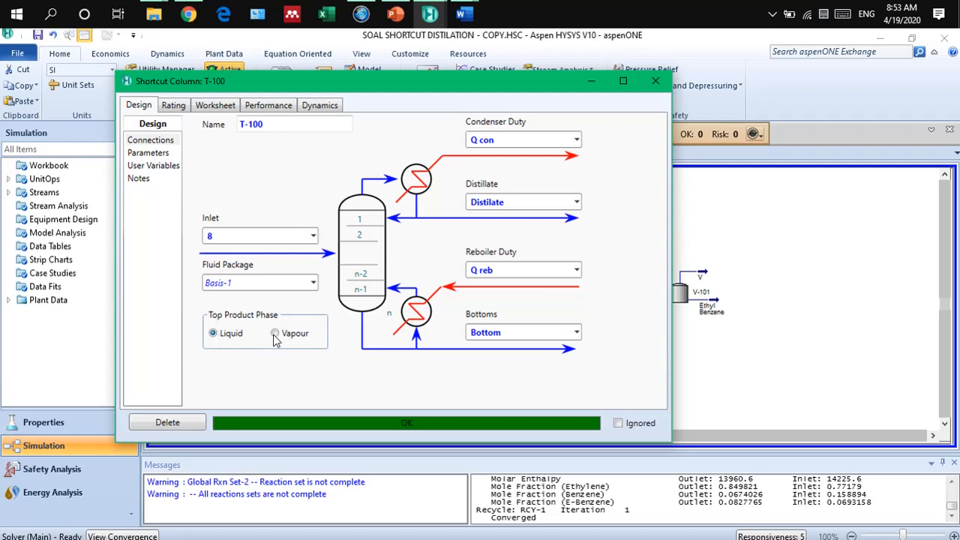
Step: Clear the External Reflux Ratio in the design parameters of column T-100
click(159, 153)
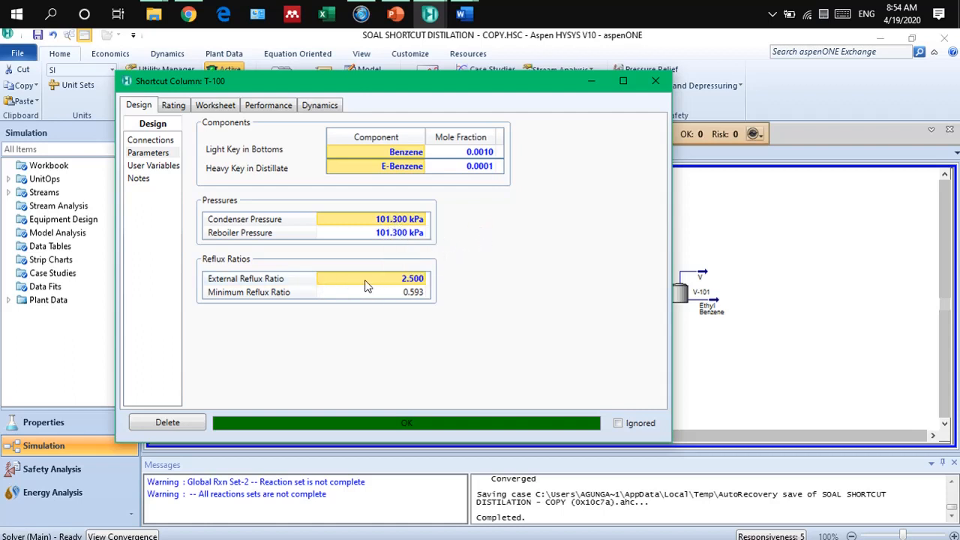
click(413, 279)
key(Delete)
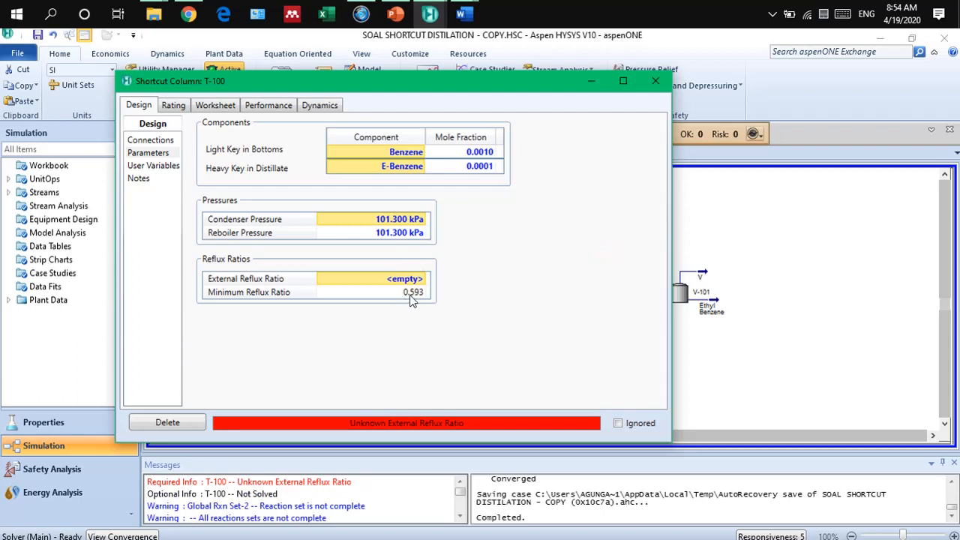
Step: Switch to PowerPoint to check the reflux ratio relation on the Case 2 slide, and return to Aspen HYSYS
click(395, 15)
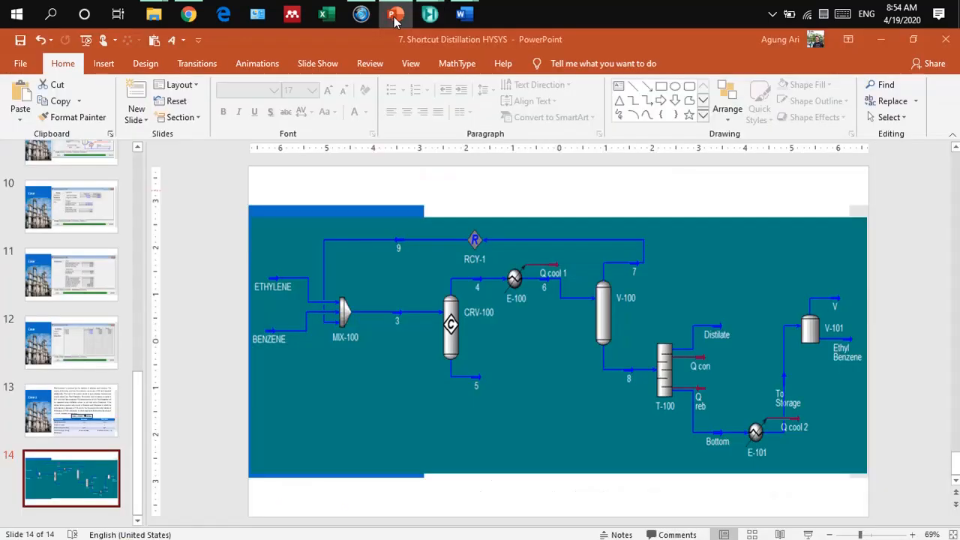
click(92, 422)
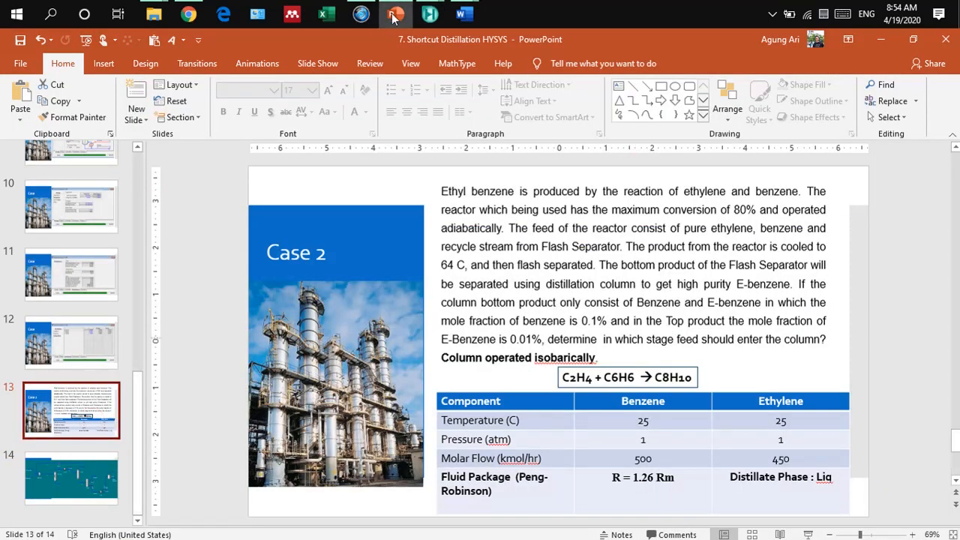
mouse_move(431, 15)
click(447, 96)
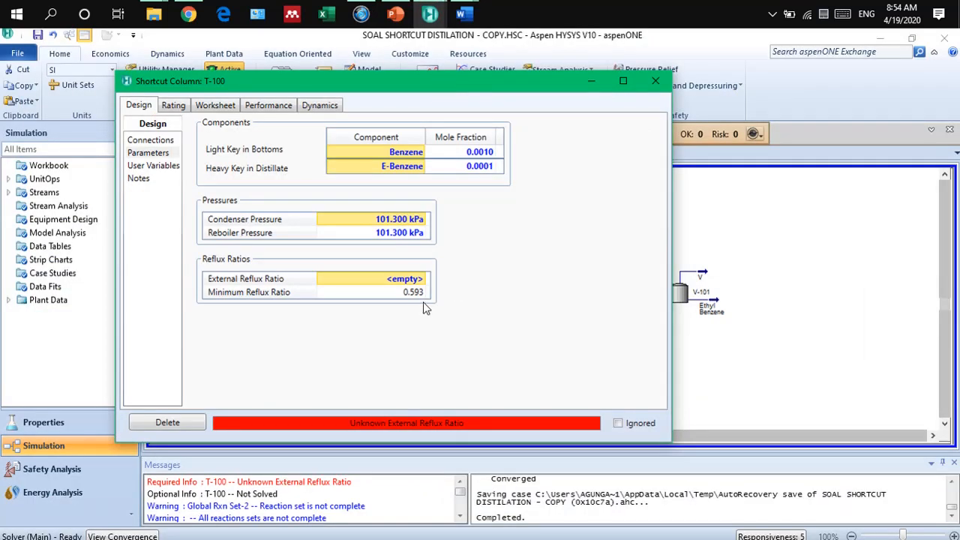
Step: Open the Windows Calculator and place it so the reflux ratios of column T-100 stay readable
click(50, 21)
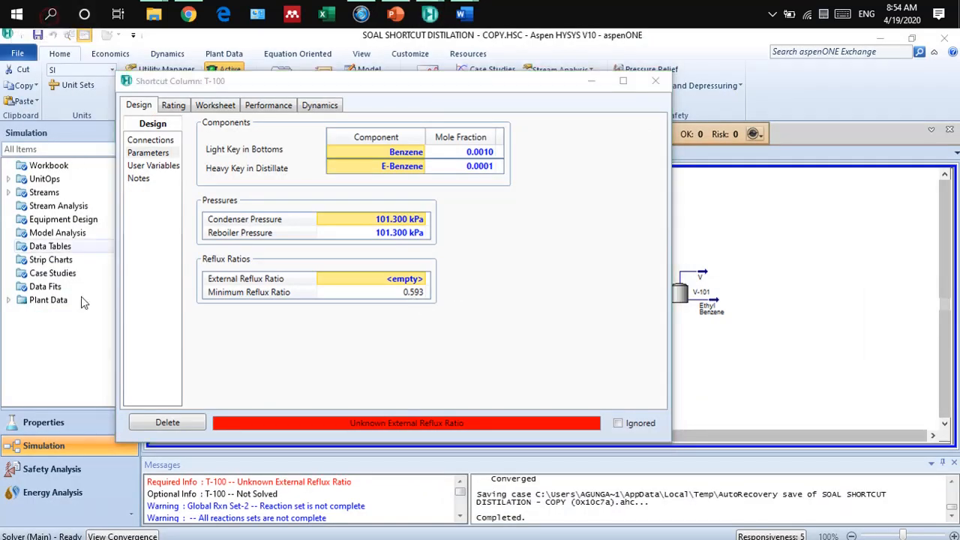
text(cal)
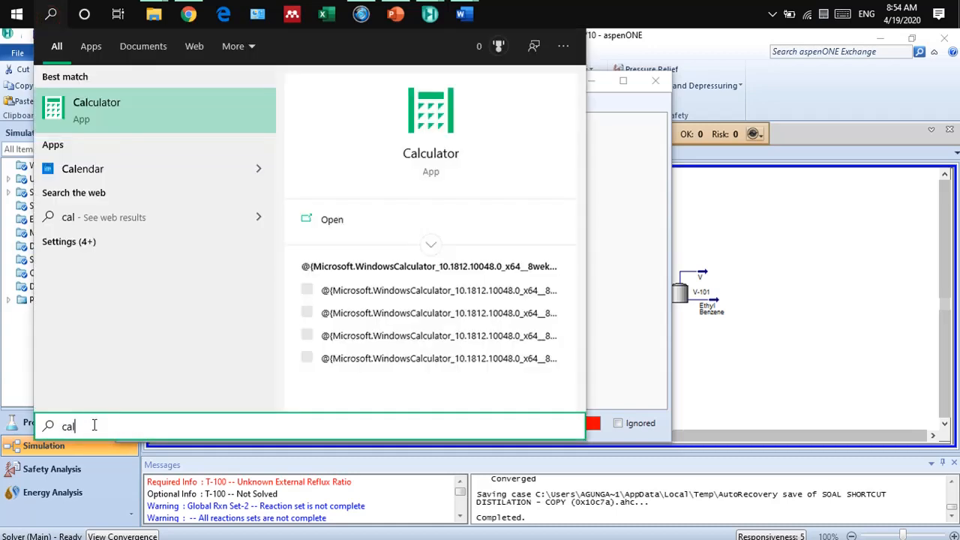
click(142, 109)
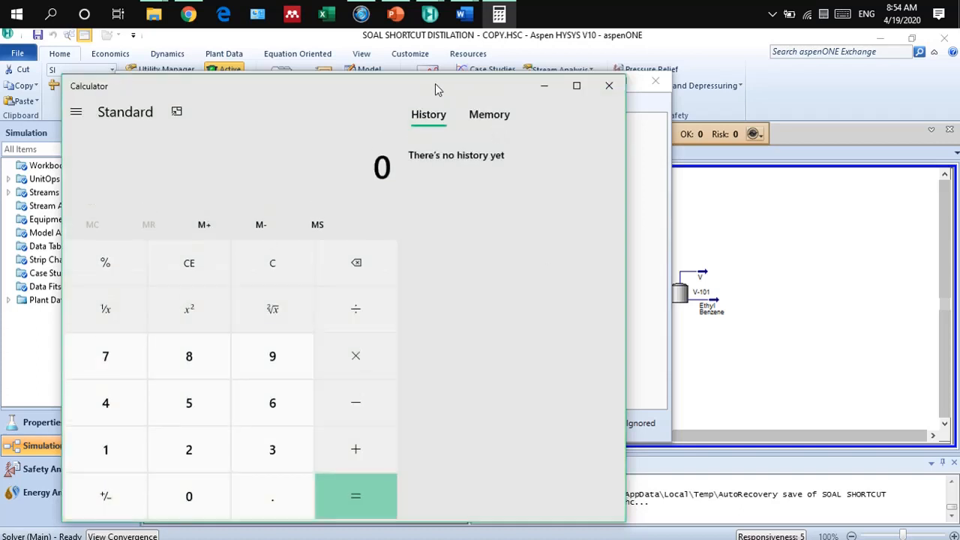
drag(435, 83, 889, 93)
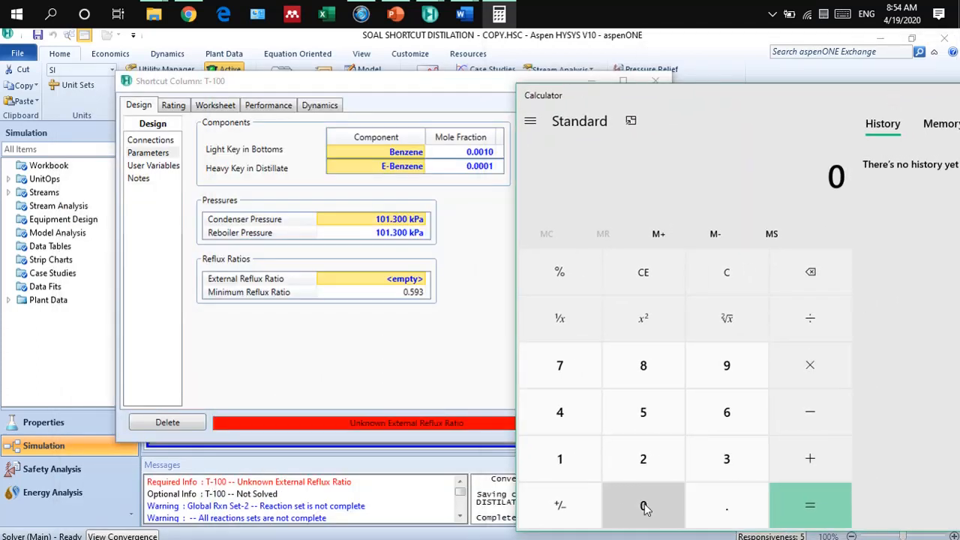
click(772, 502)
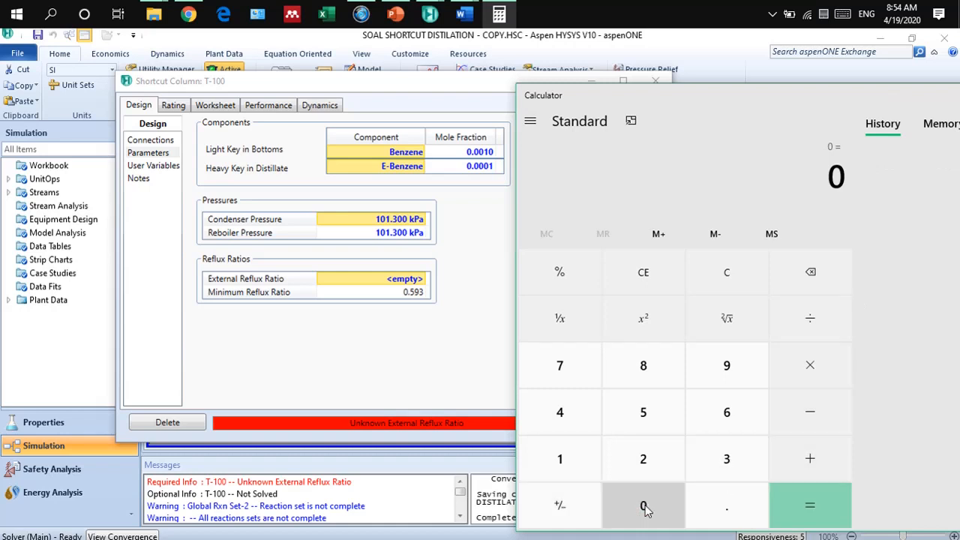
click(653, 397)
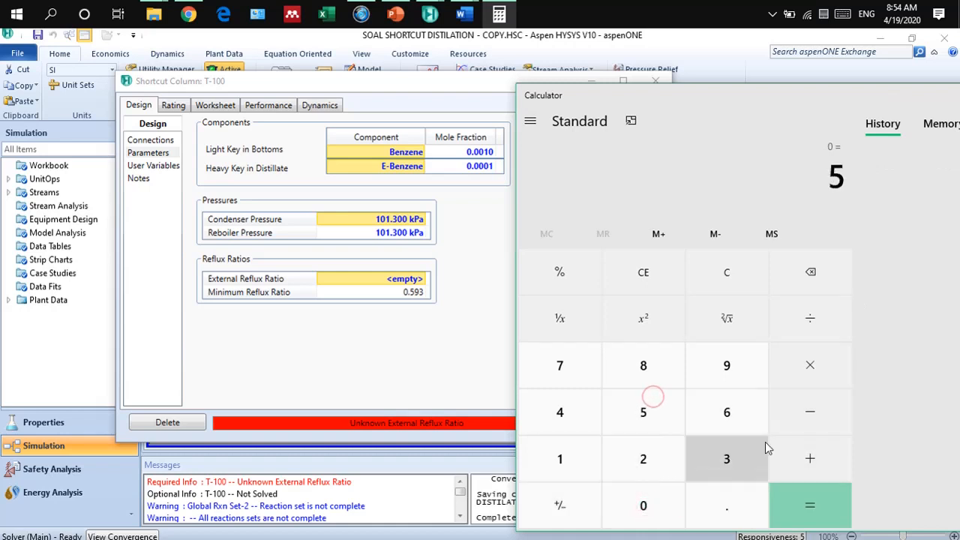
click(815, 277)
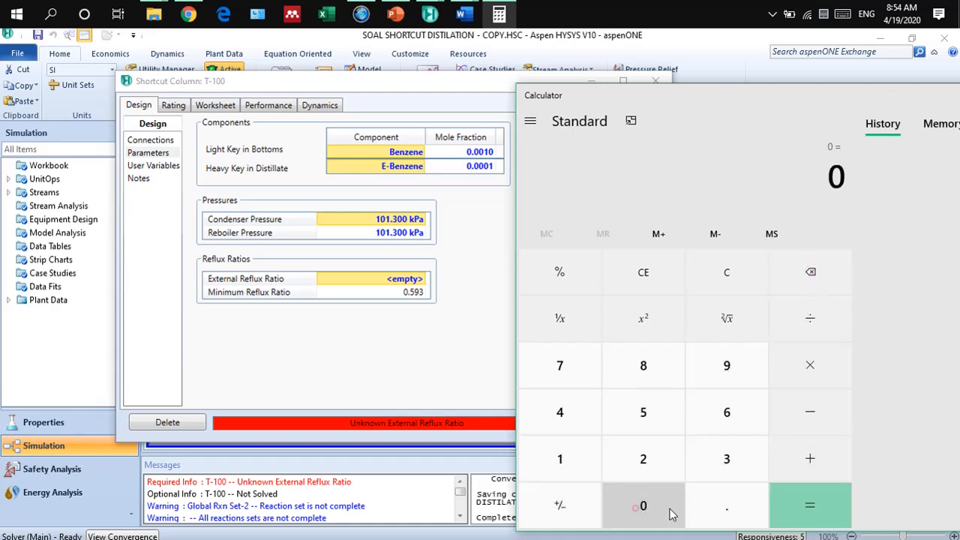
Step: Calculate the external reflux ratio as the minimum reflux ratio times 1.26, entering 0.593 × 1.26
click(723, 507)
click(647, 406)
click(711, 367)
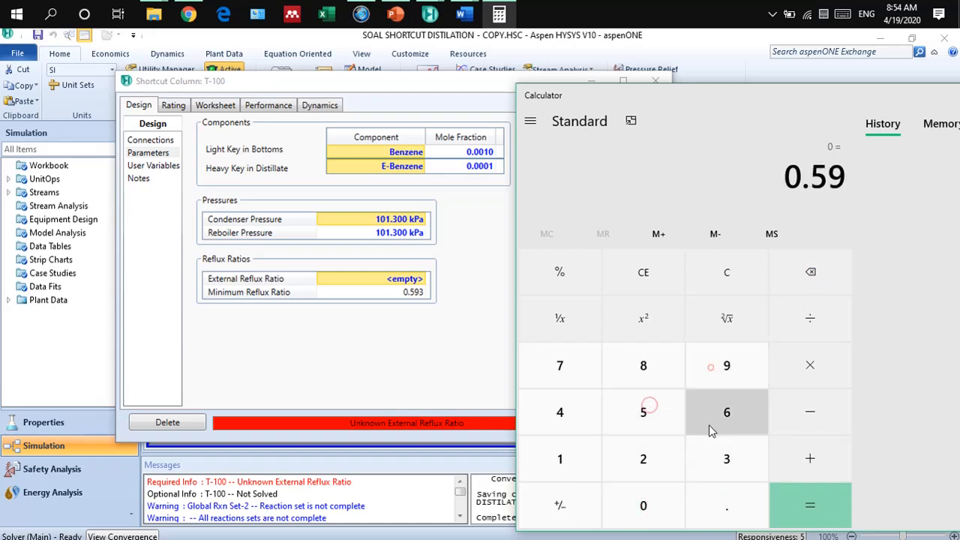
click(720, 461)
click(805, 366)
click(574, 454)
click(711, 502)
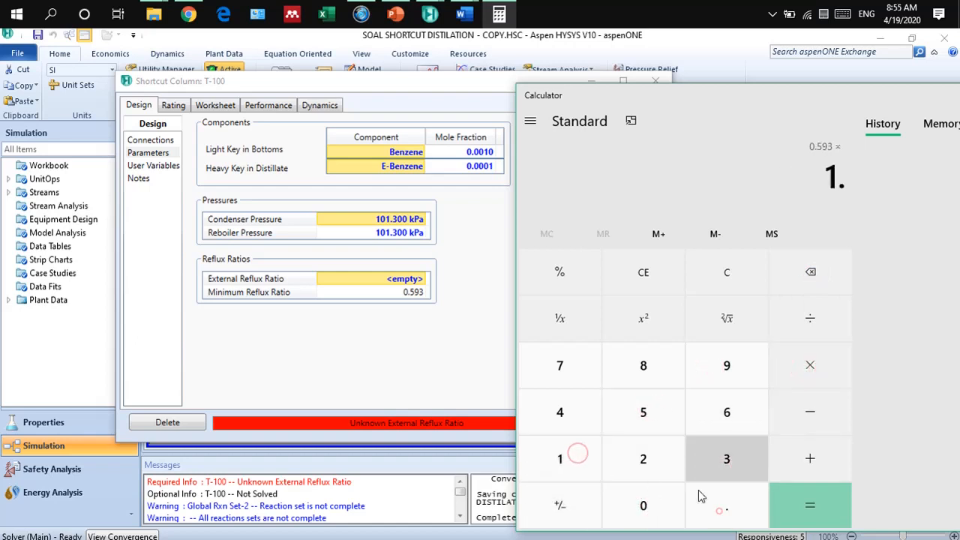
click(643, 446)
click(707, 405)
click(815, 519)
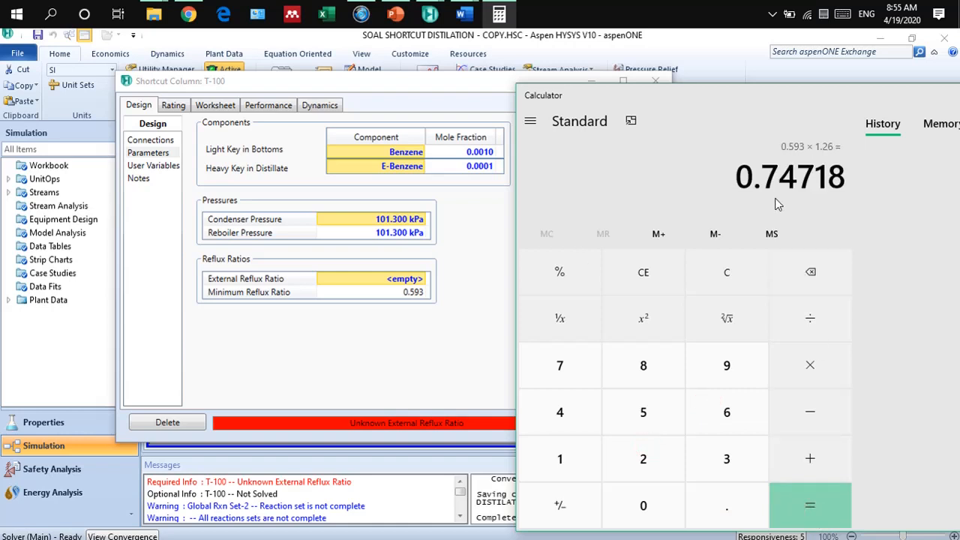
Step: Return to Aspen HYSYS and set the External Reflux Ratio of column T-100 to 0.75
click(377, 278)
text(0.)
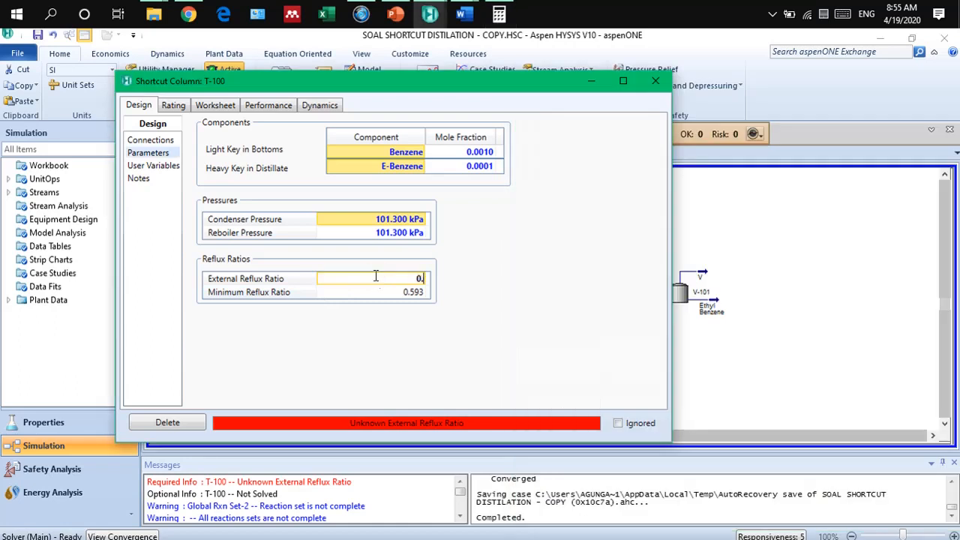
text(75)
key(Return)
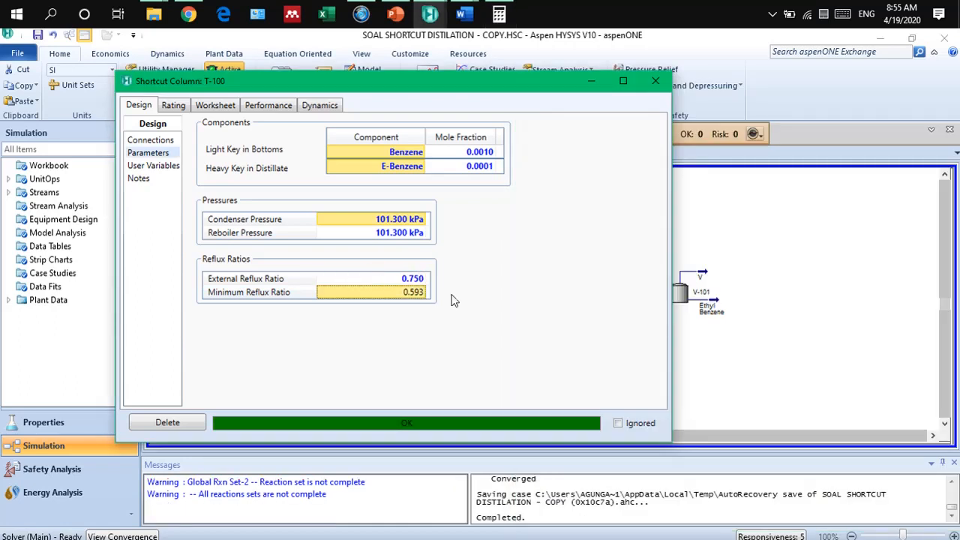
Step: Examine column T-100's tray, temperature and flow performance along with its worksheet conditions and compositions, and close the column window
mouse_move(411, 219)
click(276, 110)
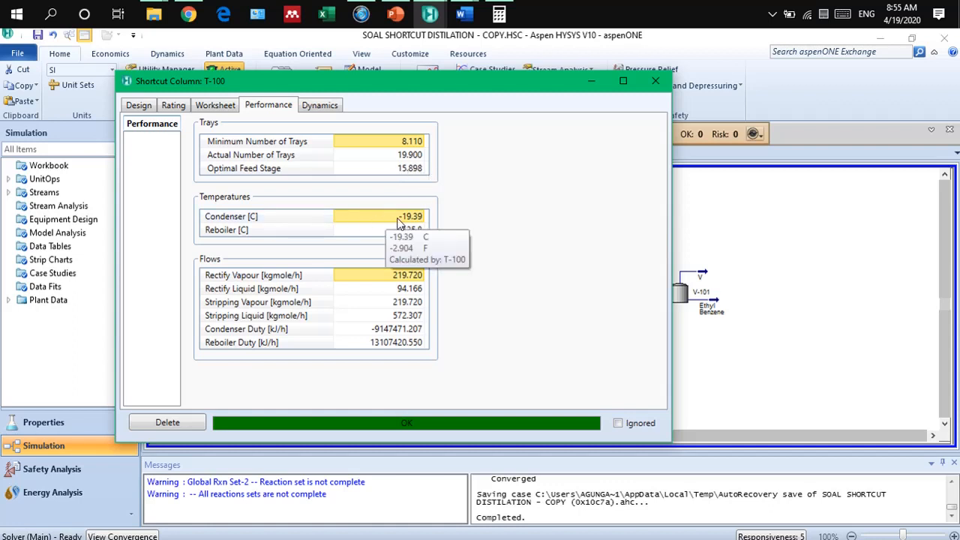
click(215, 106)
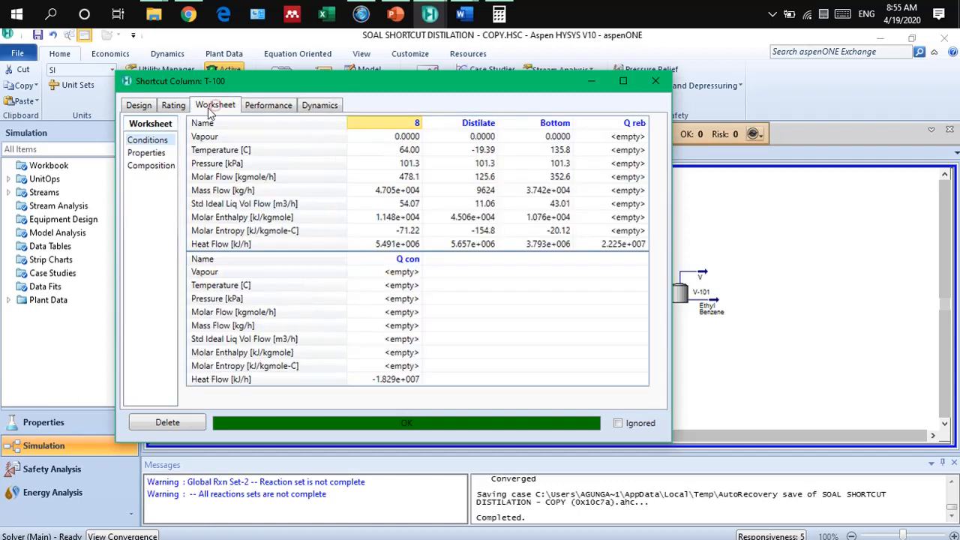
click(158, 171)
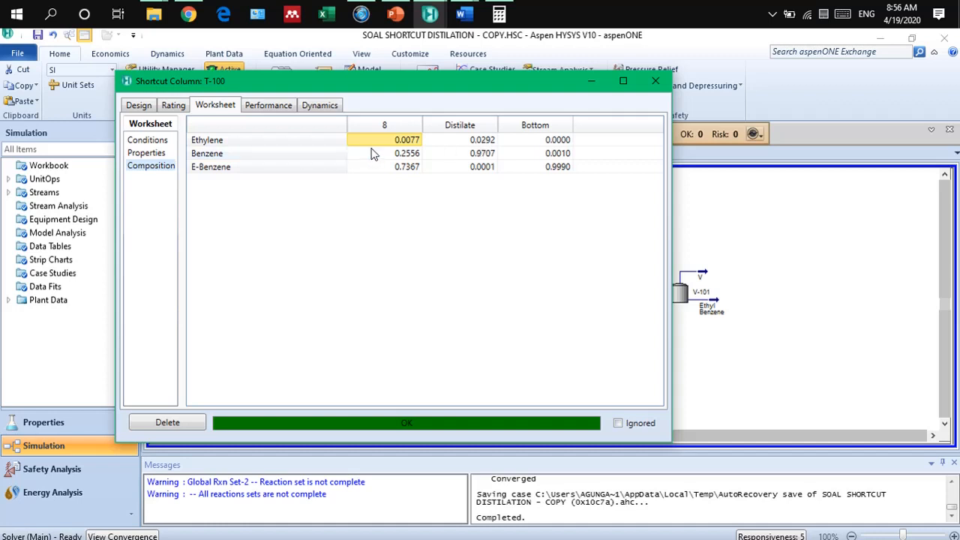
click(269, 109)
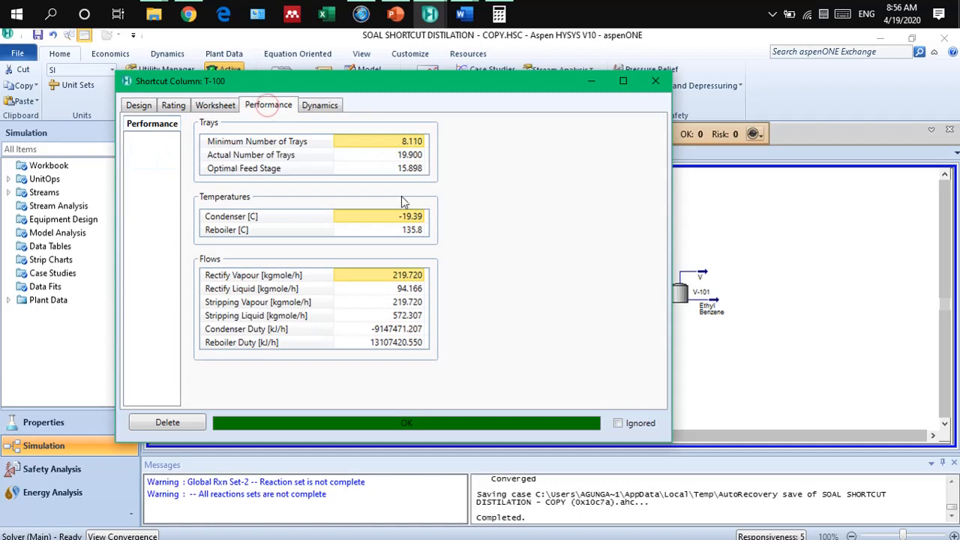
mouse_move(419, 235)
click(218, 106)
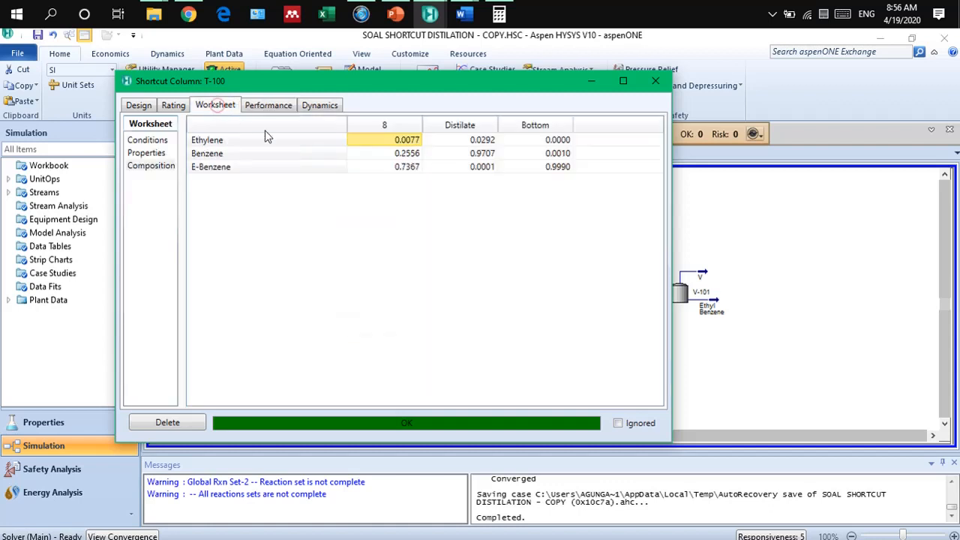
click(146, 140)
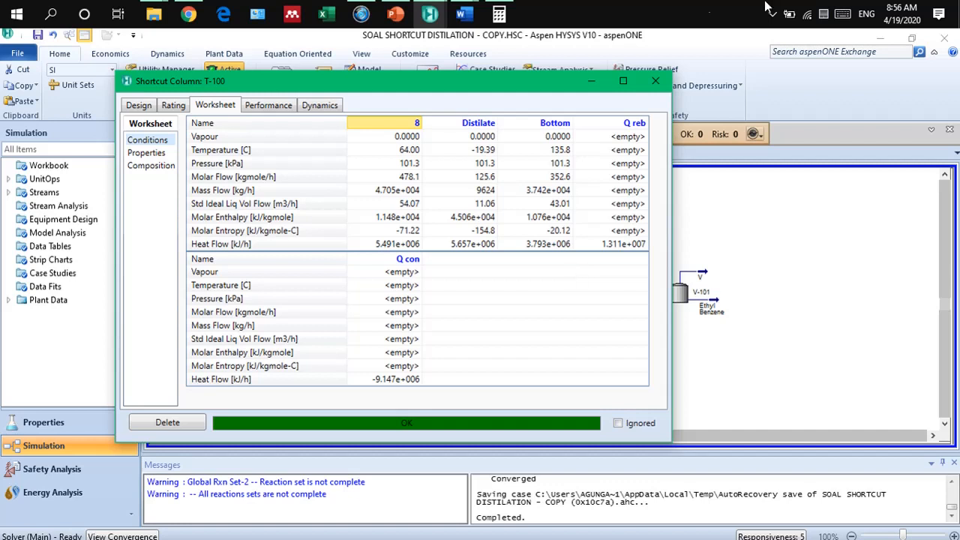
click(262, 107)
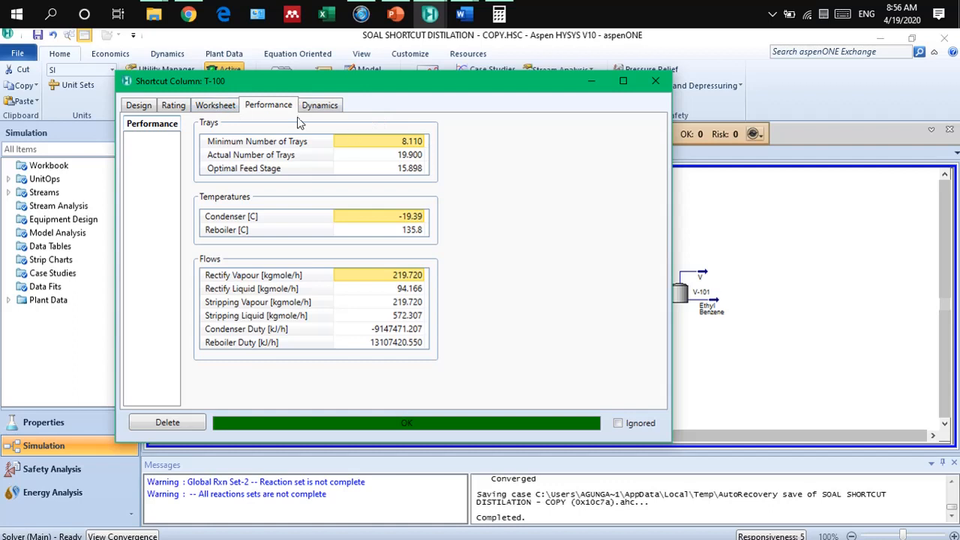
click(226, 108)
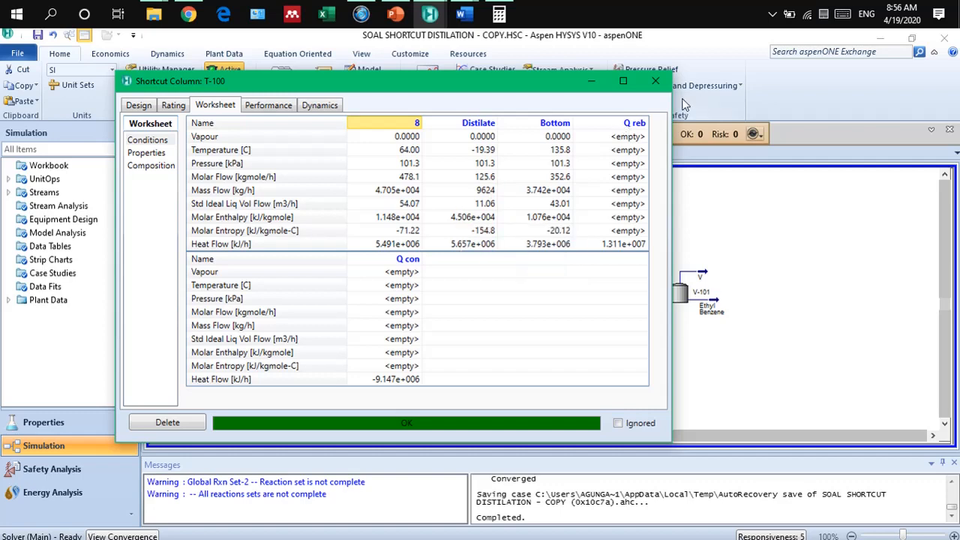
click(657, 82)
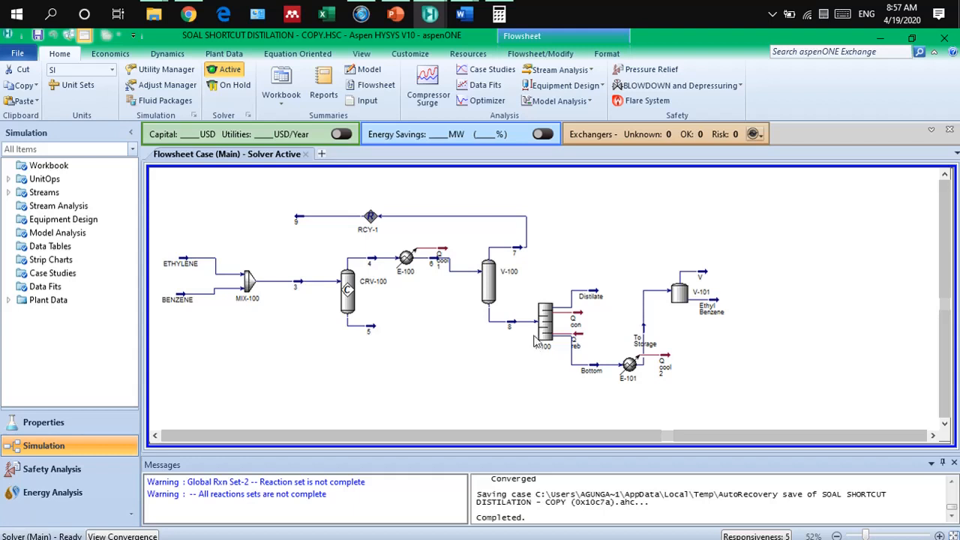
Step: Add stream 9 as a third inlet of mixer MIX-100, dismiss the reflux ratio warnings and close the mixer window
mouse_move(556, 312)
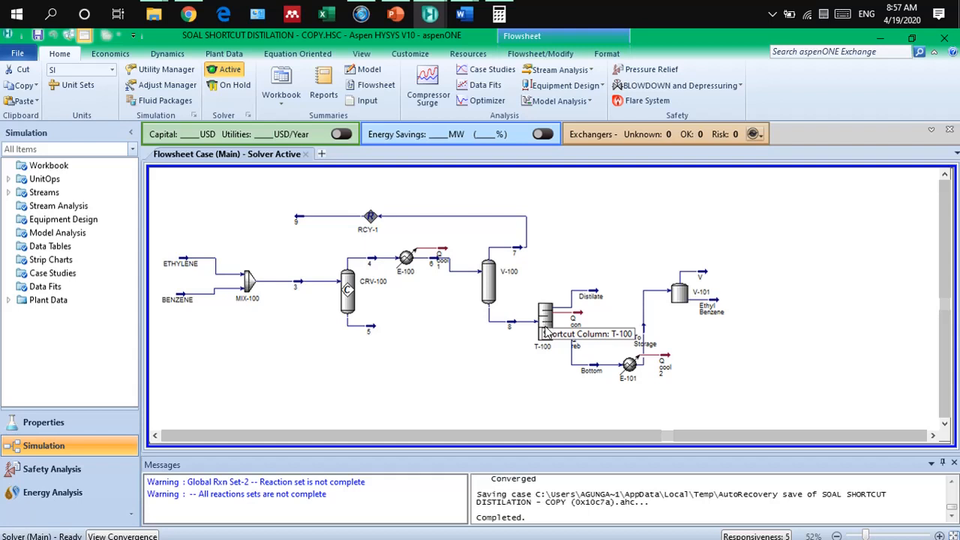
double_click(248, 278)
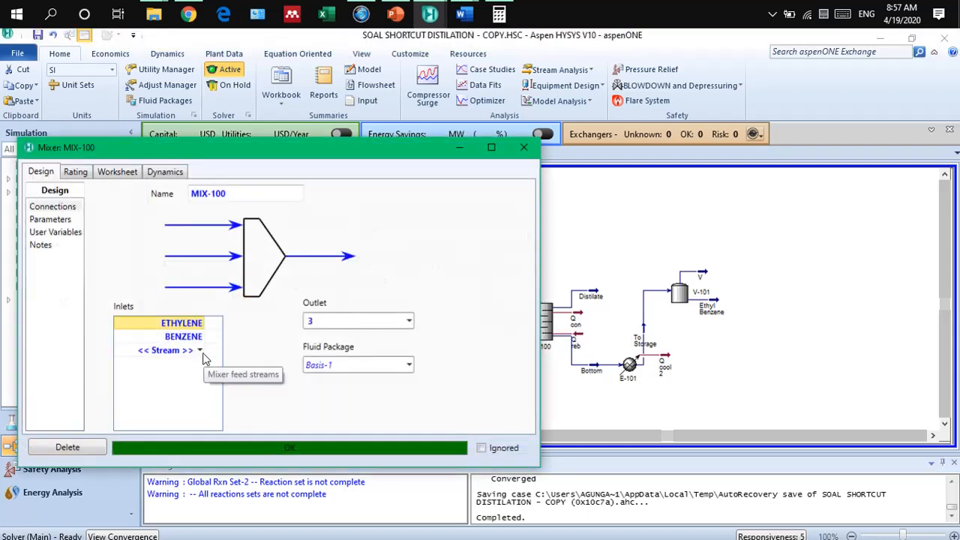
click(200, 352)
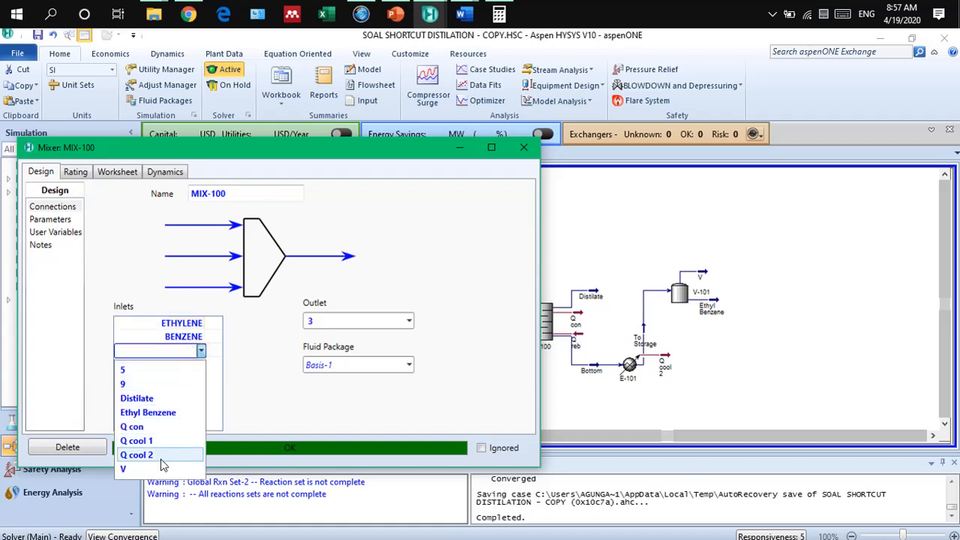
click(158, 385)
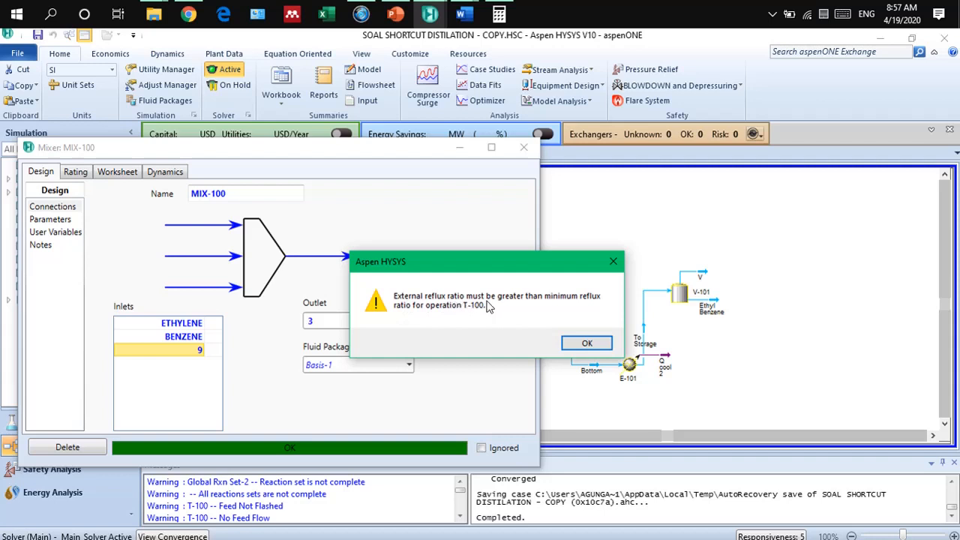
click(575, 343)
click(575, 344)
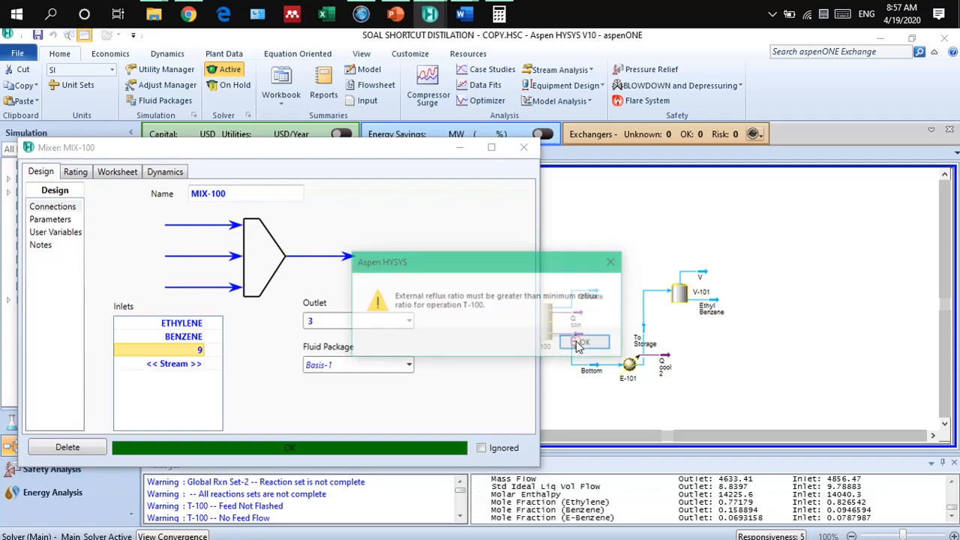
click(577, 345)
click(578, 346)
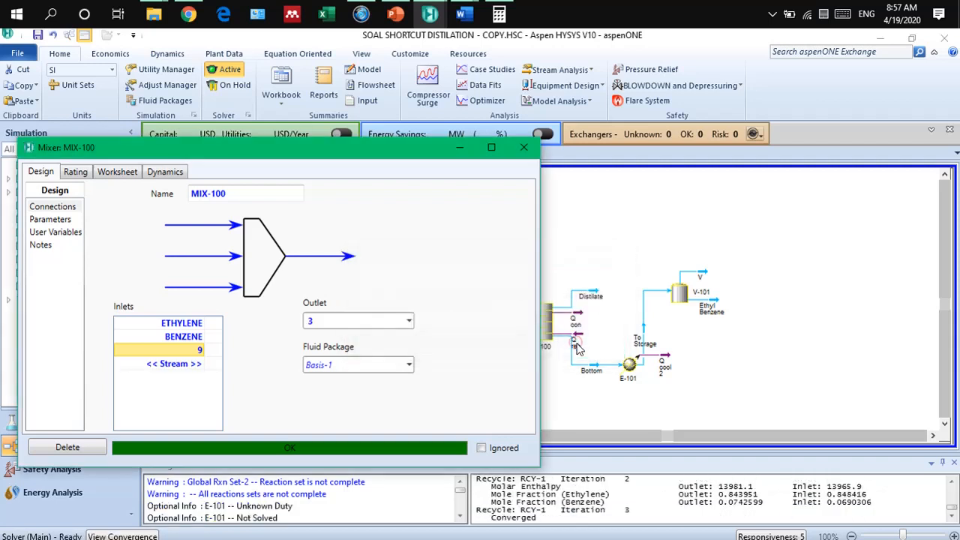
click(523, 149)
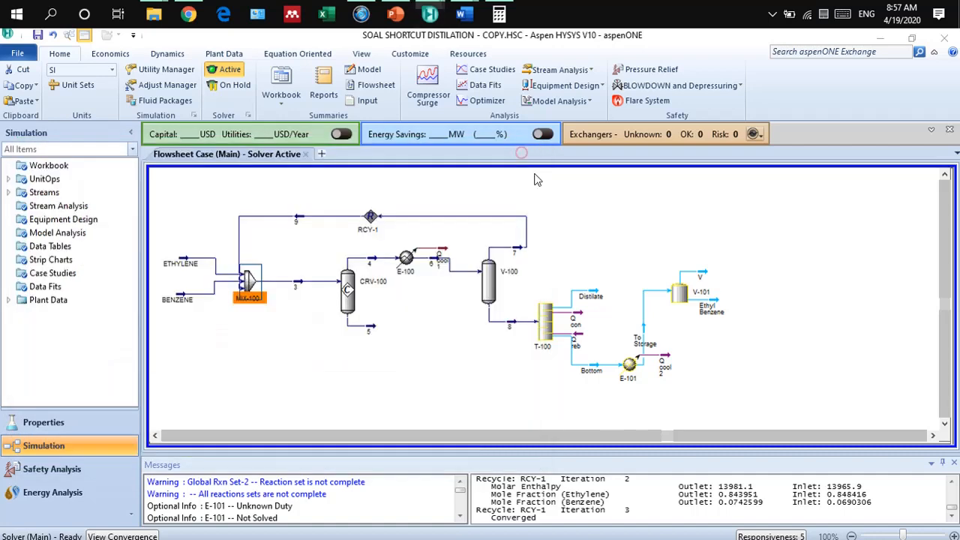
Step: Reopen column T-100, check its worksheet and performance, and compare the external and minimum reflux ratios in the design parameters
double_click(548, 320)
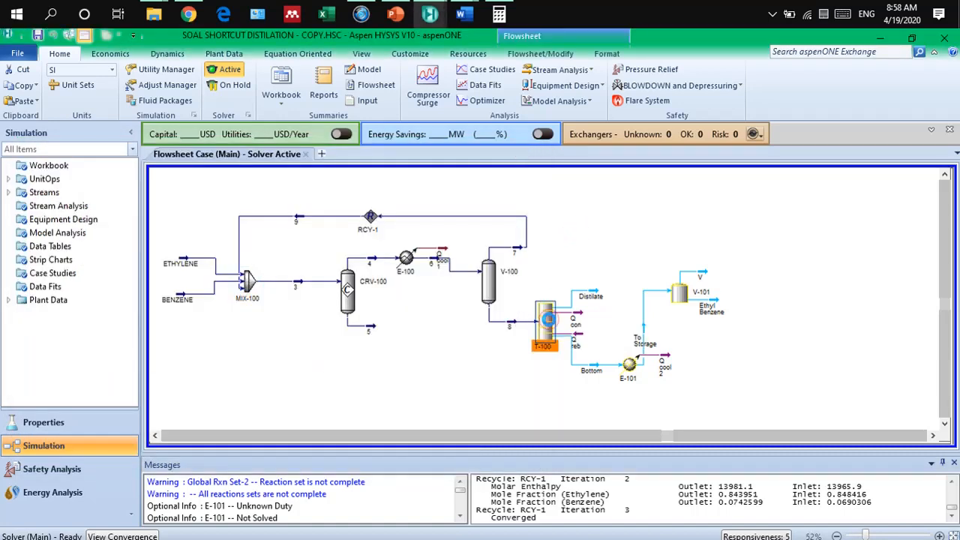
drag(424, 169, 424, 113)
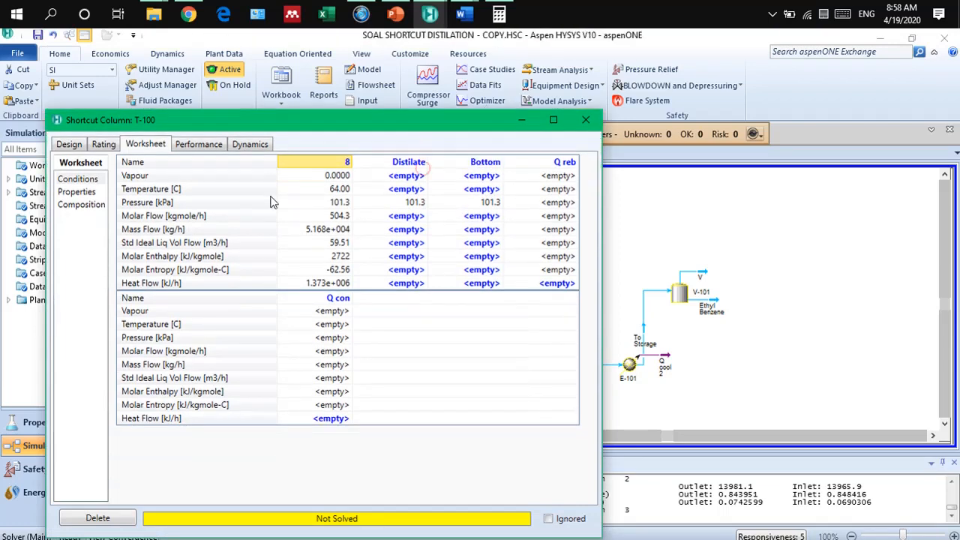
click(104, 145)
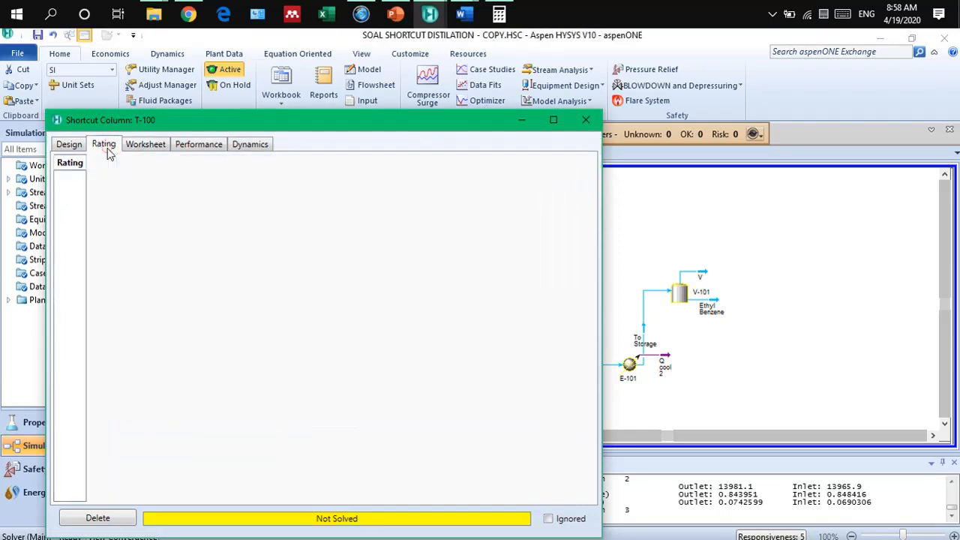
click(196, 144)
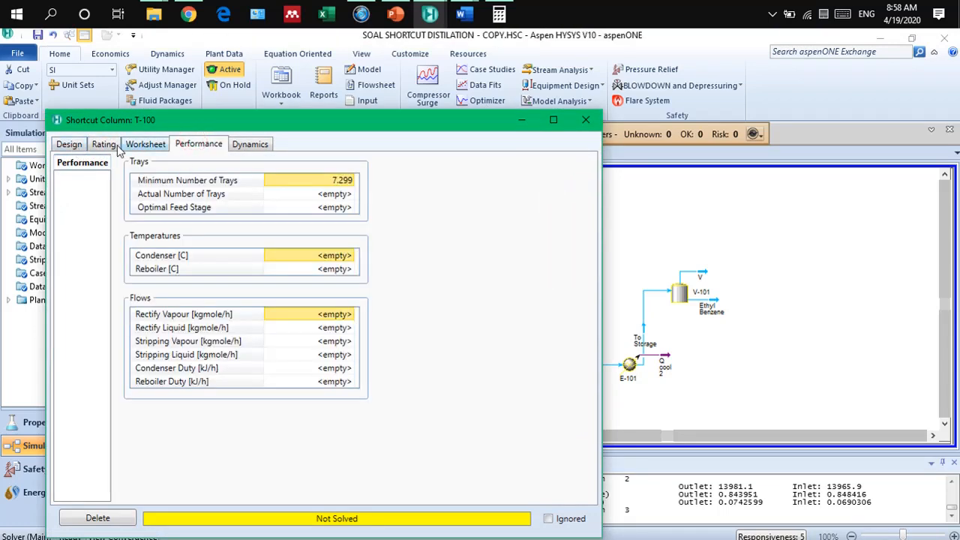
click(113, 147)
click(73, 144)
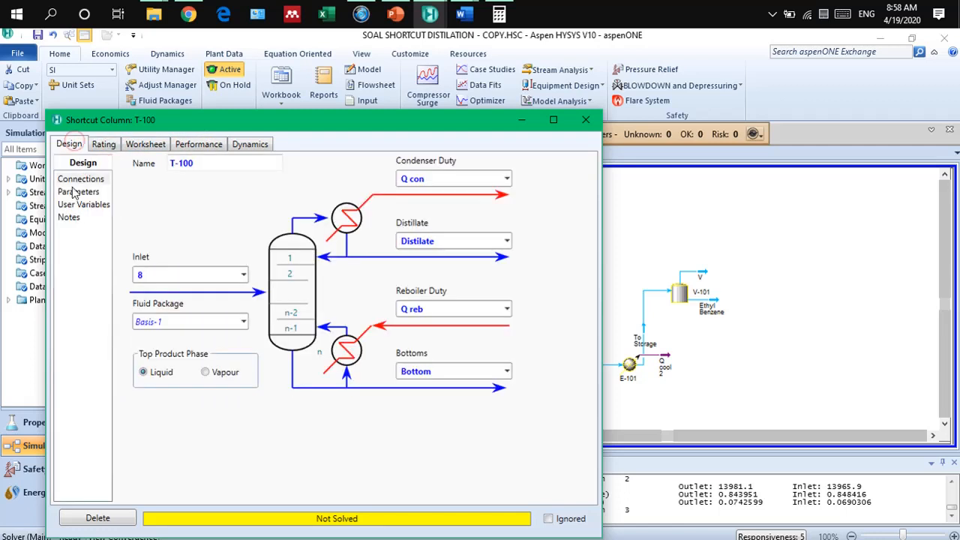
click(72, 192)
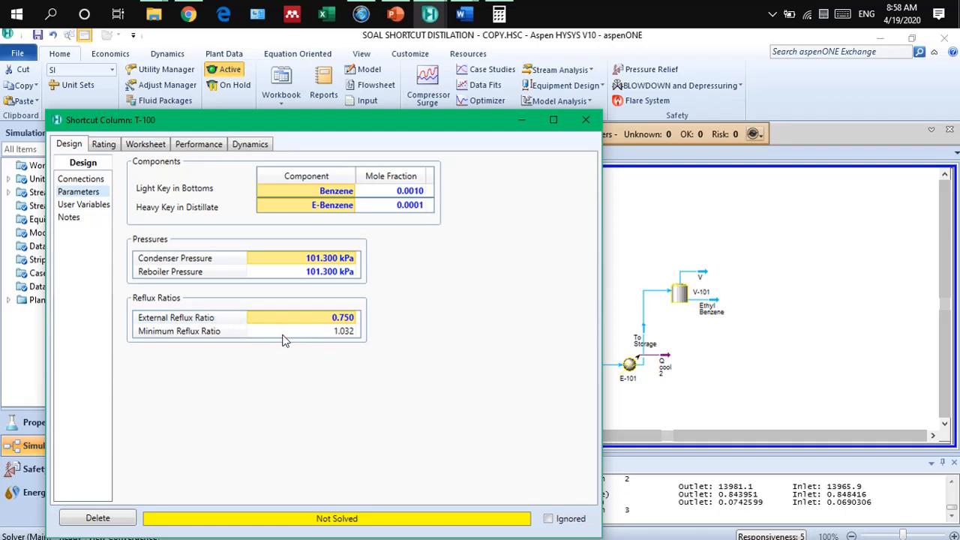
click(347, 319)
drag(334, 120, 371, 78)
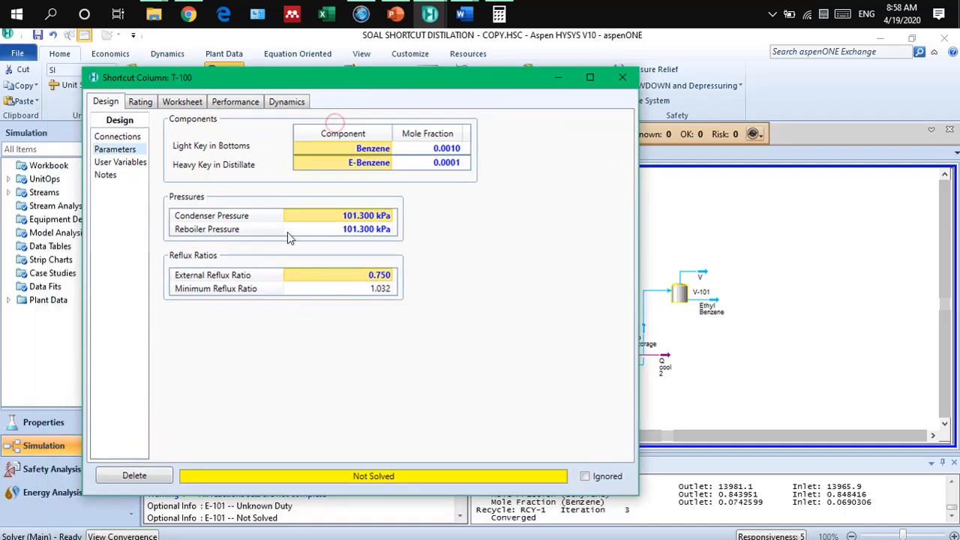
Step: Switch to Calculator, clear the previous result and multiply the minimum reflux ratio 1.032 by 1.26
click(498, 14)
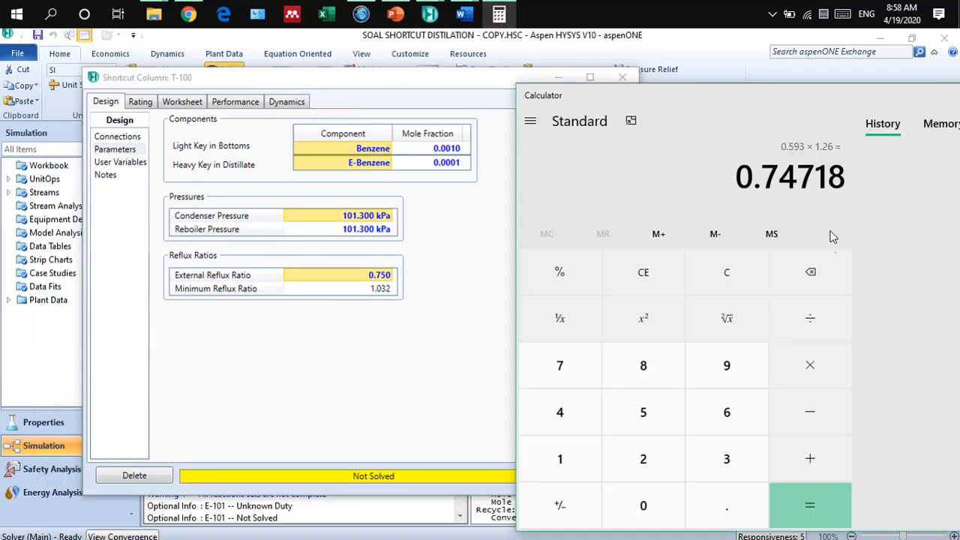
click(732, 272)
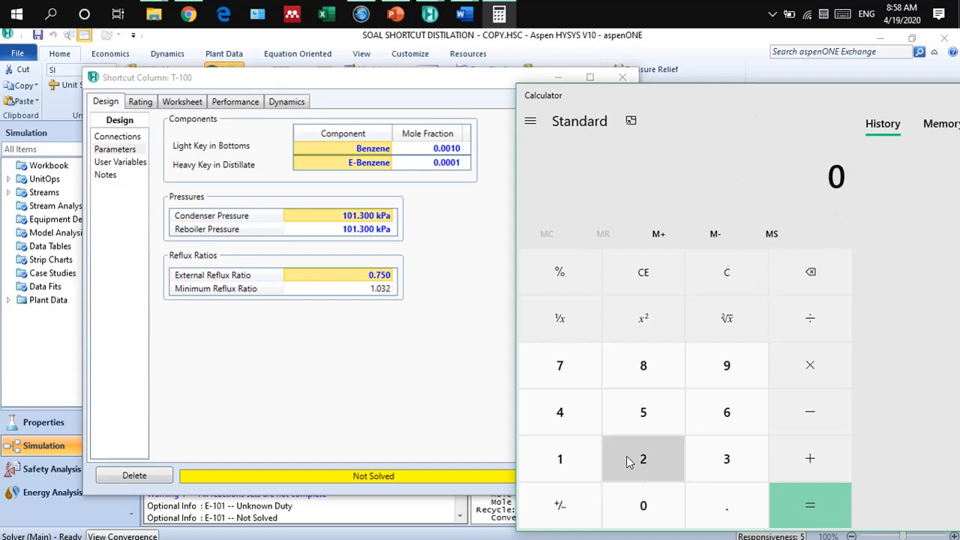
click(575, 469)
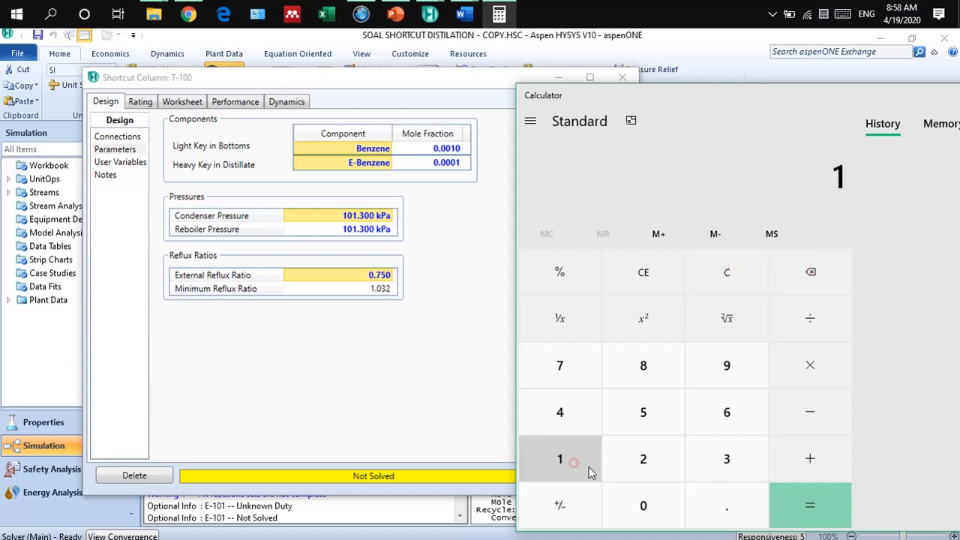
click(706, 514)
click(648, 505)
click(712, 465)
click(638, 448)
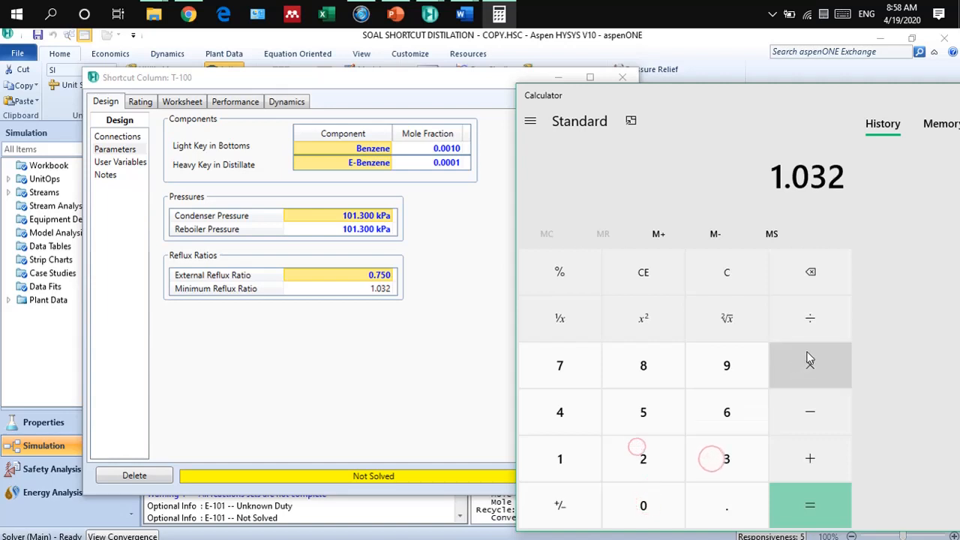
click(807, 354)
click(570, 459)
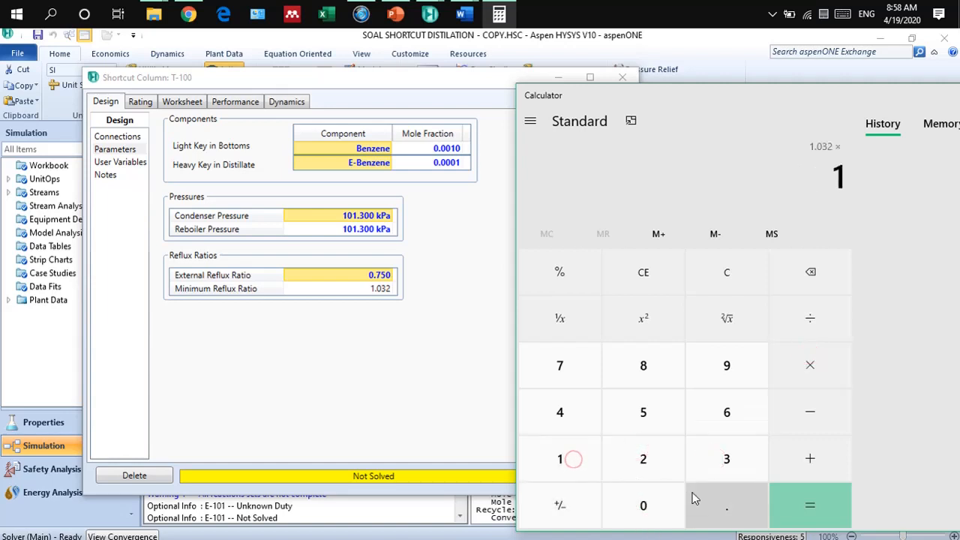
click(693, 495)
click(664, 472)
click(726, 414)
click(799, 508)
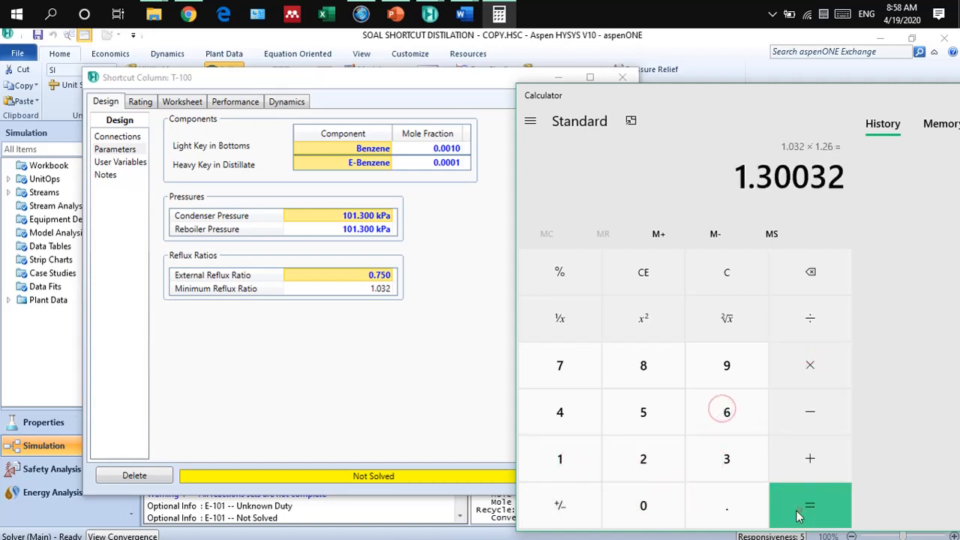
Step: Return to Aspen HYSYS and set the External Reflux Ratio of column T-100 to 1.3
click(369, 277)
text(1.3)
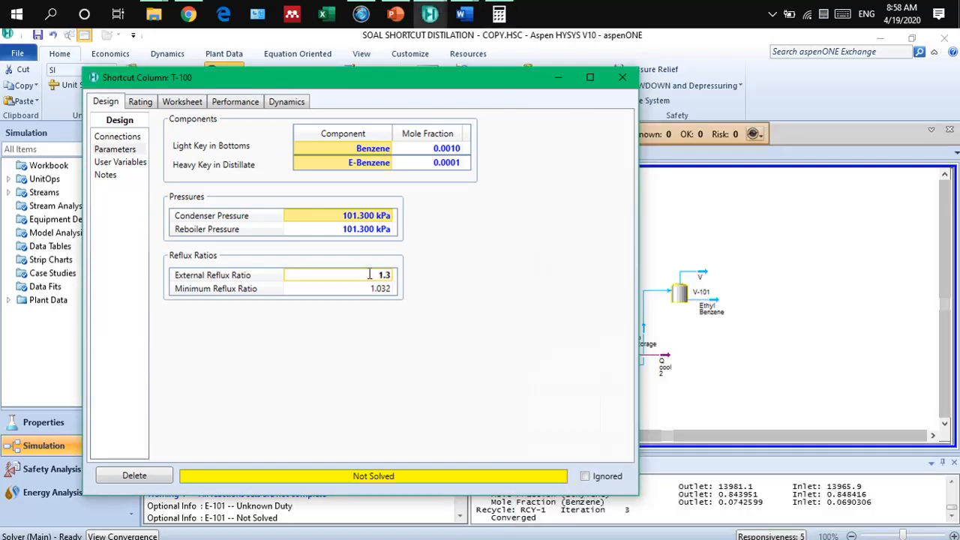
key(Return)
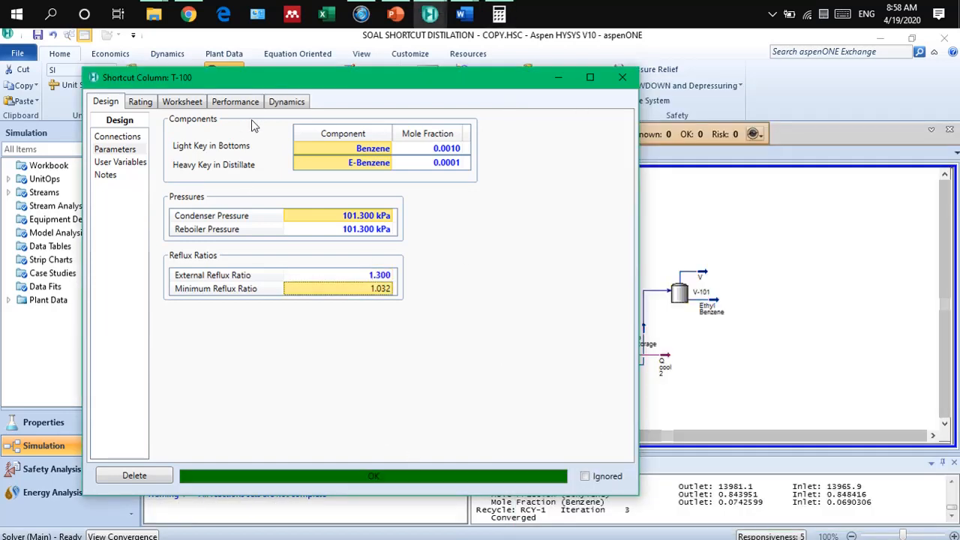
Step: Examine column T-100's trays, temperatures and flows along with its worksheet conditions, and close the column window
click(238, 99)
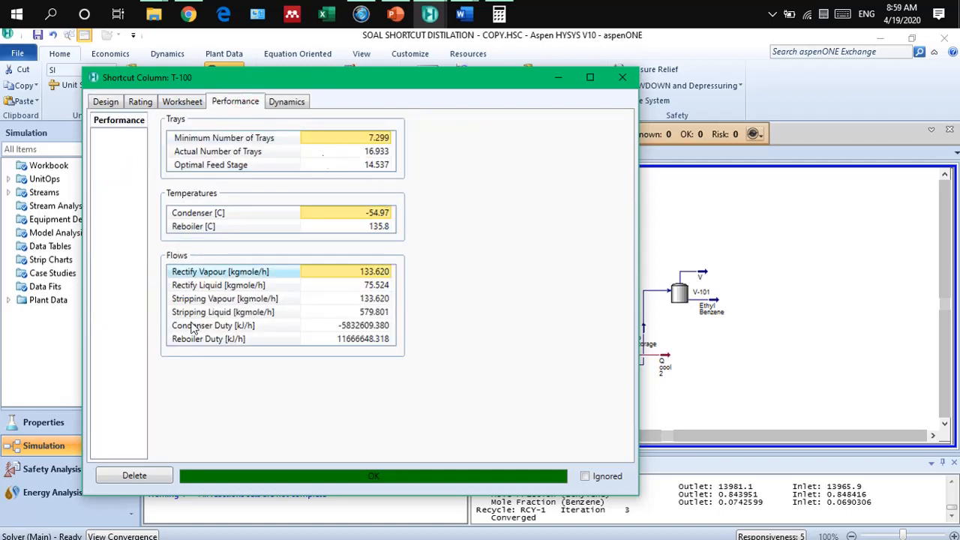
mouse_move(355, 219)
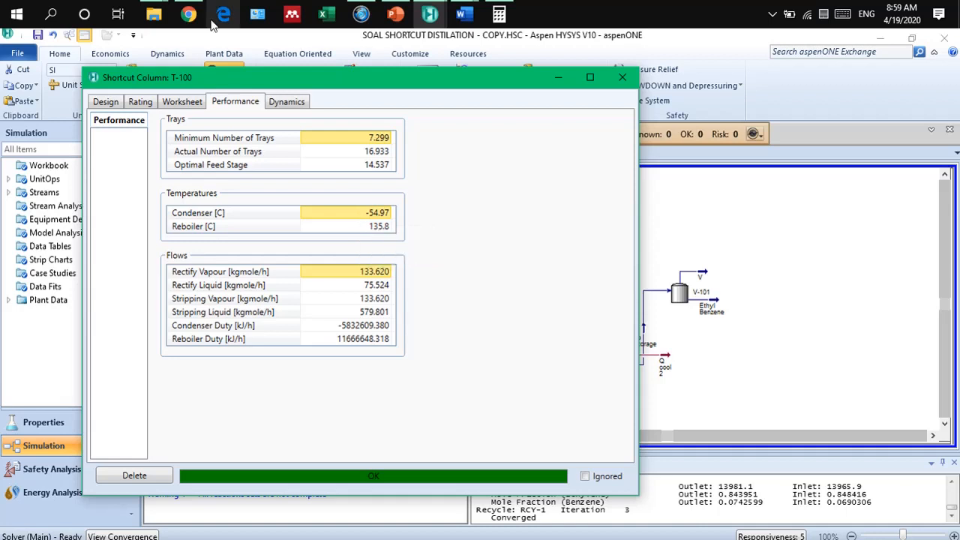
click(190, 104)
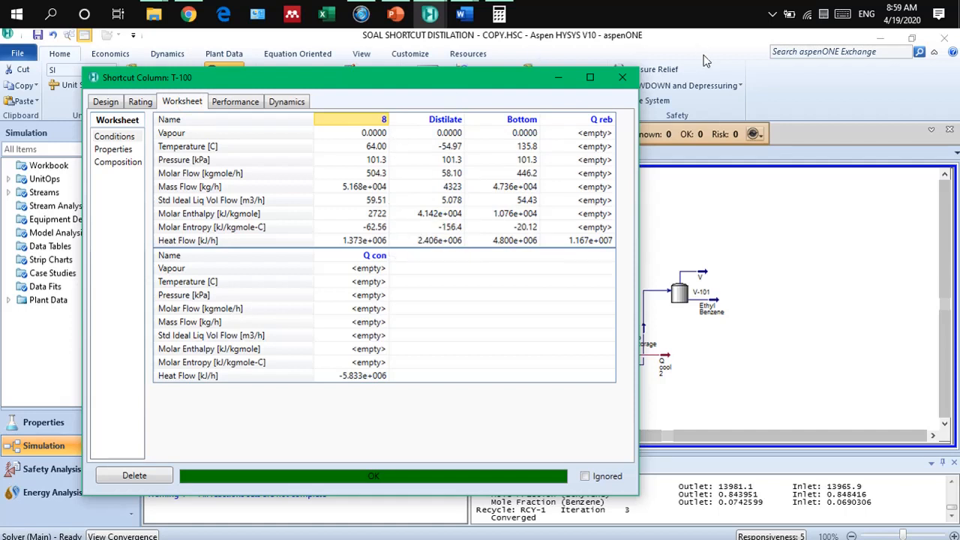
click(622, 78)
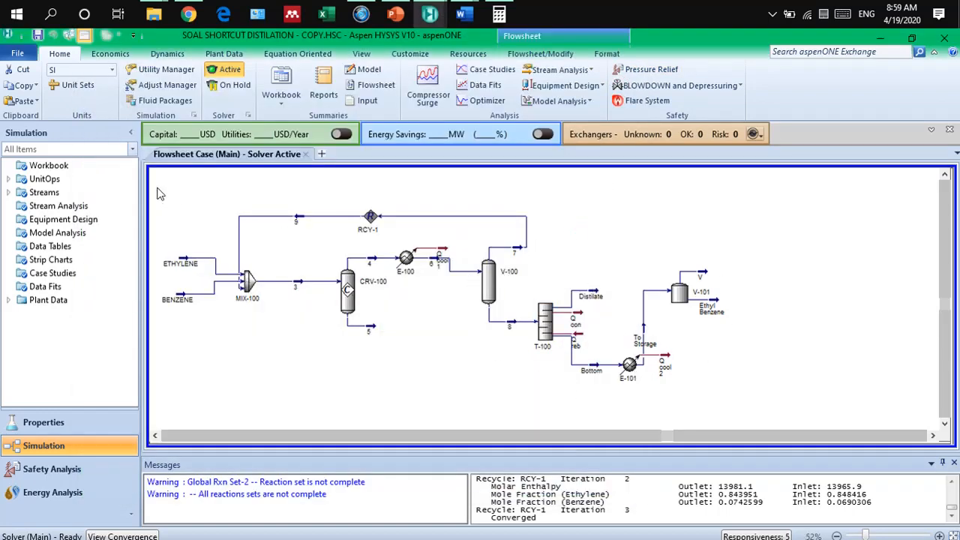
Step: Clone the entire flowsheet, from the ETHYLENE and BENZENE feeds through V-101, and deselect the cloned objects
drag(156, 193, 778, 368)
scroll(757, 370, up, 1)
scroll(604, 303, down, 1)
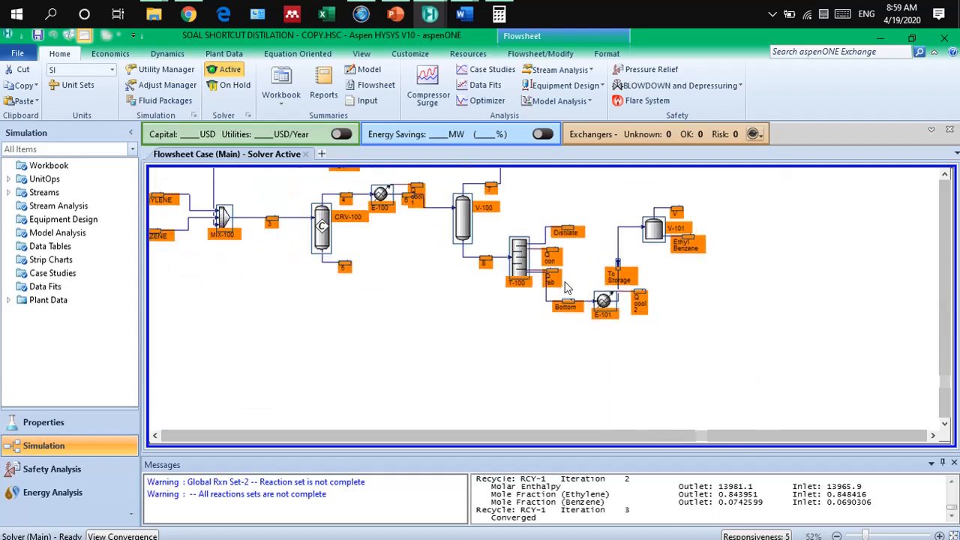
right_click(466, 221)
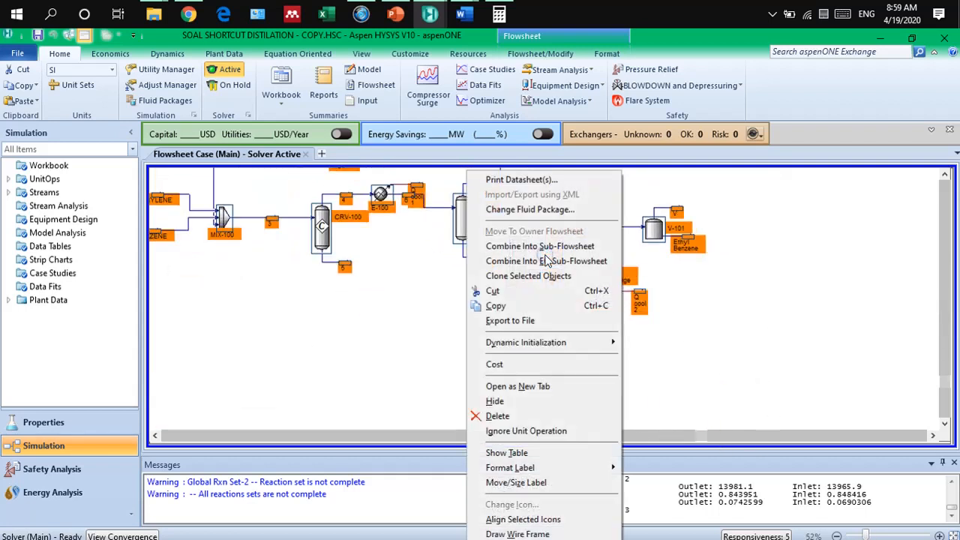
click(513, 279)
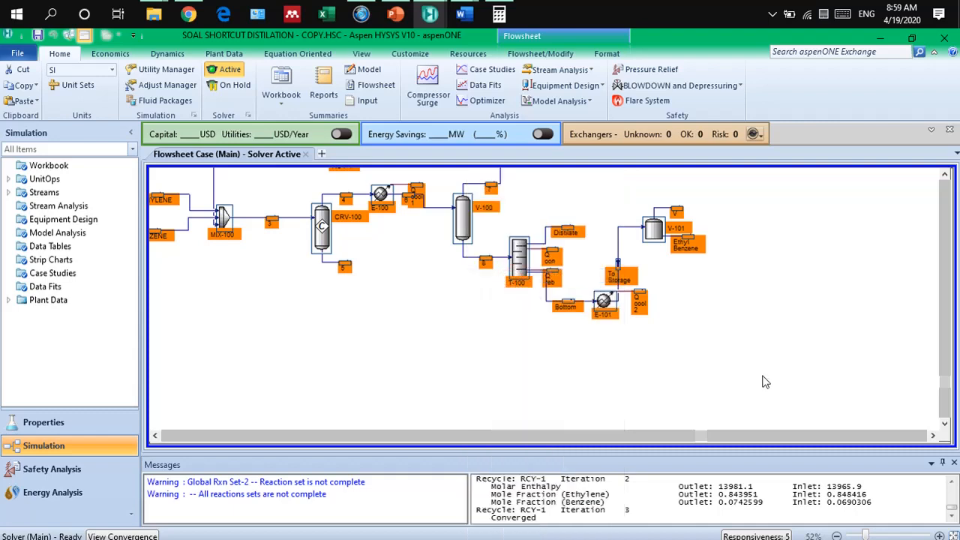
click(933, 436)
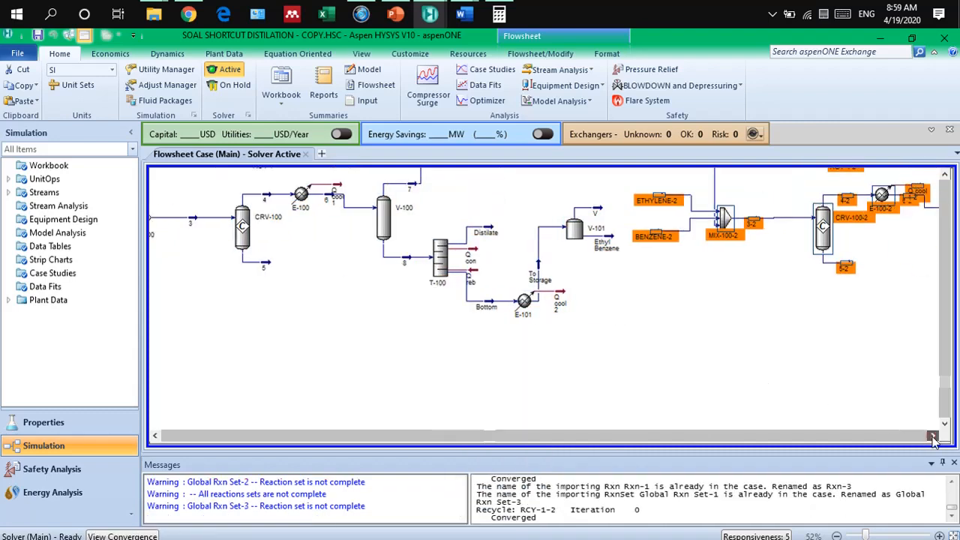
click(933, 436)
click(944, 173)
click(945, 174)
click(944, 173)
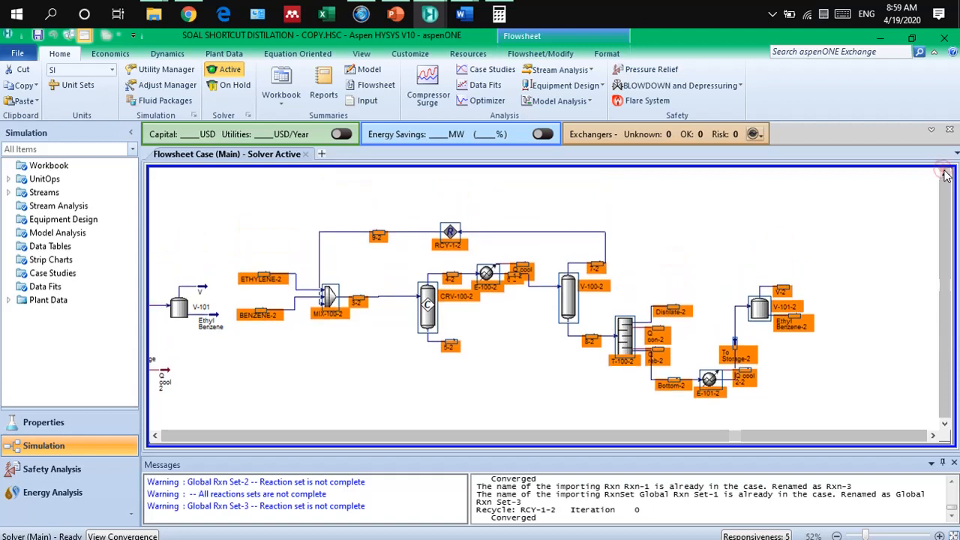
click(843, 365)
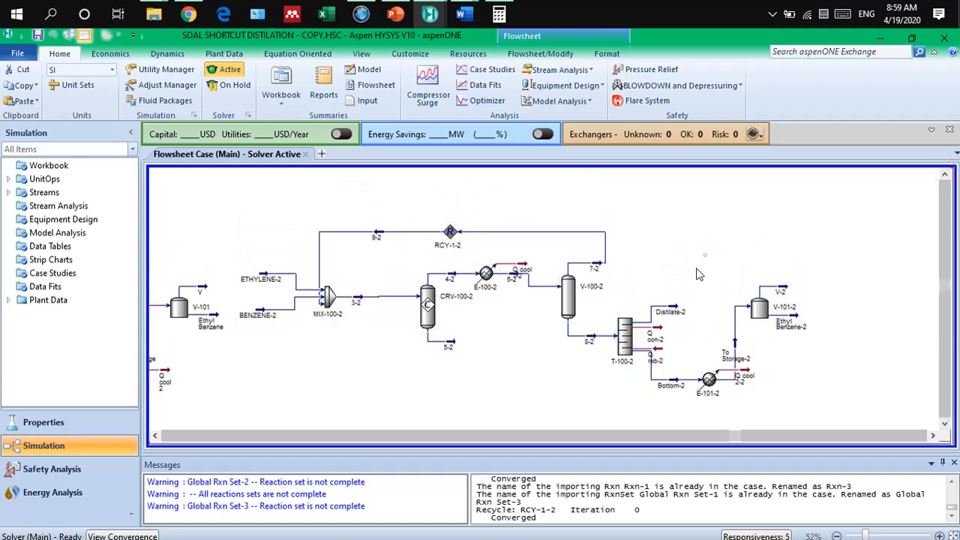
Step: Delete shortcut column T-100-2 from the cloned flowsheet and confirm the deletion
click(629, 347)
key(Delete)
key(Return)
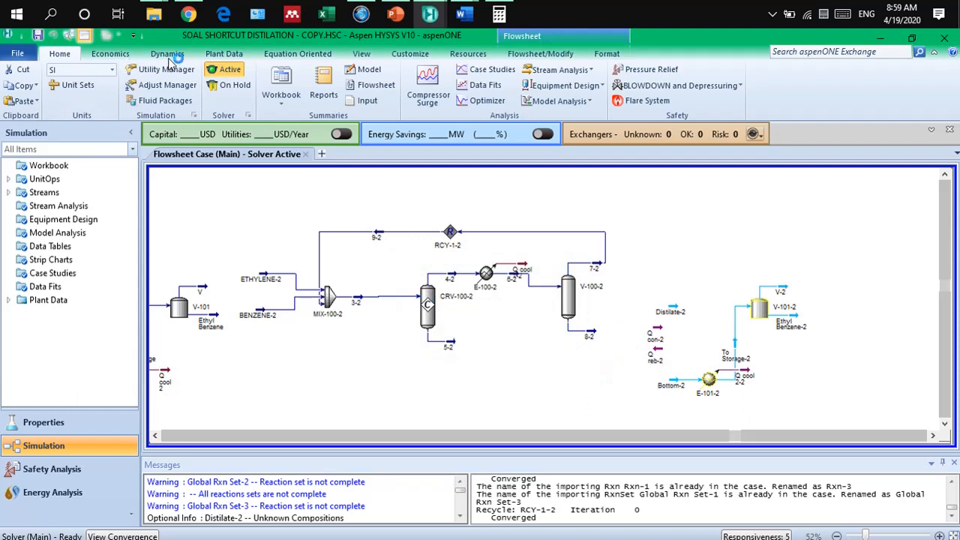
Step: Place a rigorous distillation column between V-100-2 and the loose product streams of the cloned flowsheet and open its Input Expert
click(362, 53)
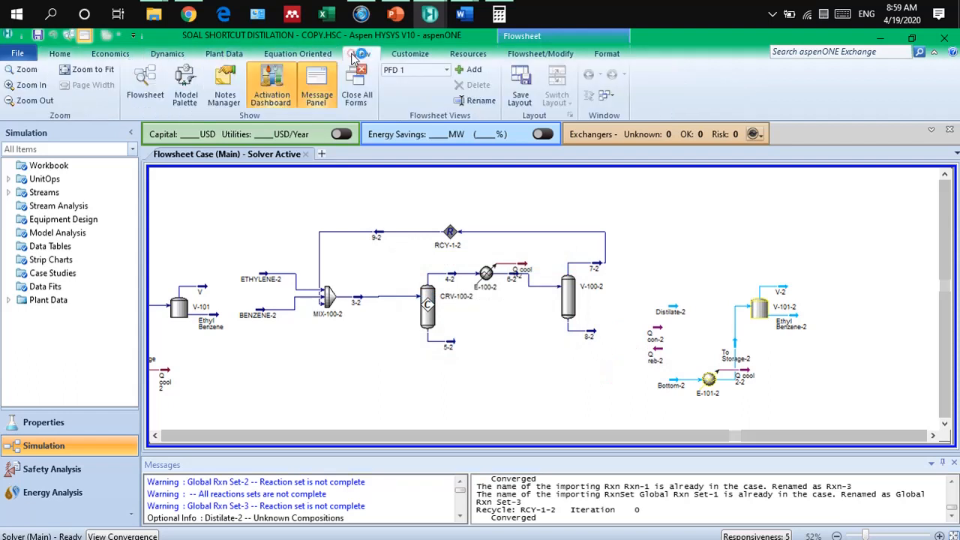
click(187, 97)
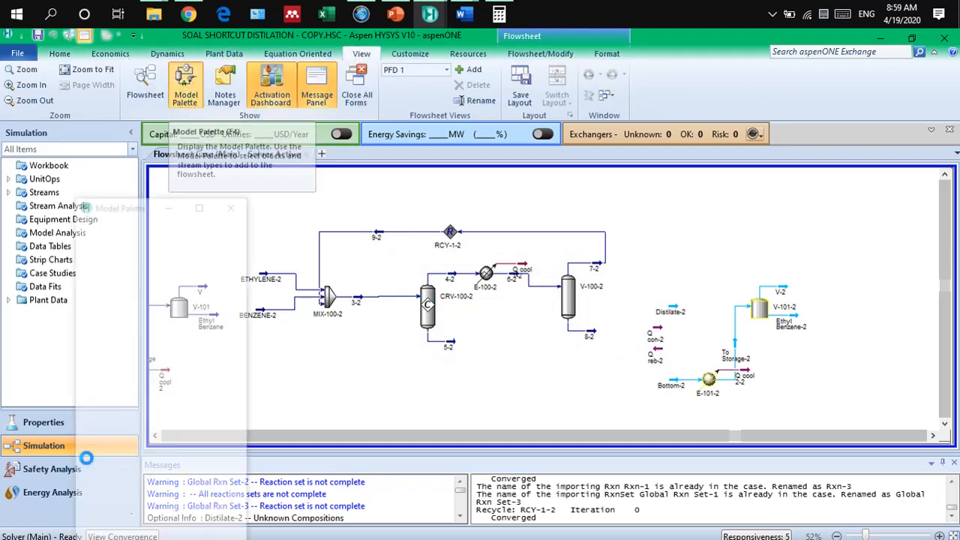
drag(114, 209, 98, 143)
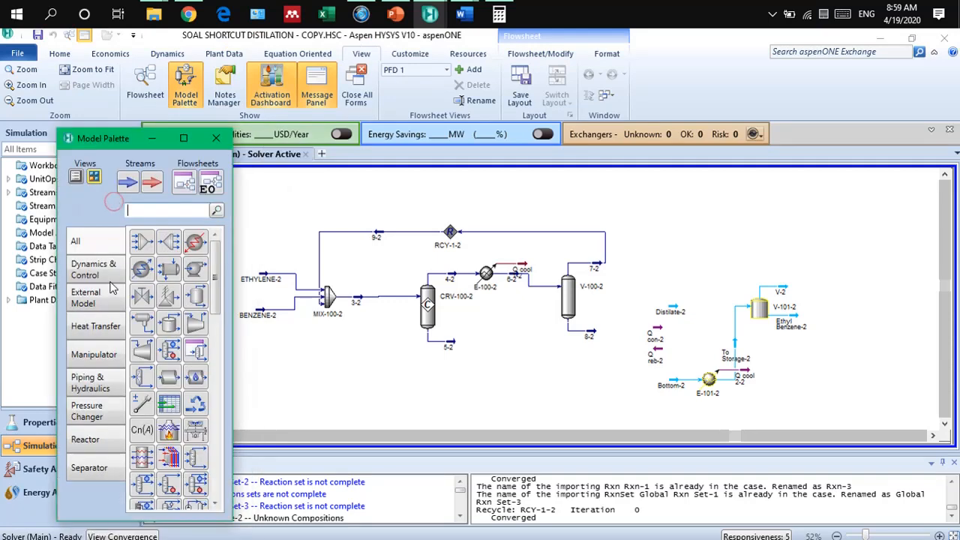
click(78, 477)
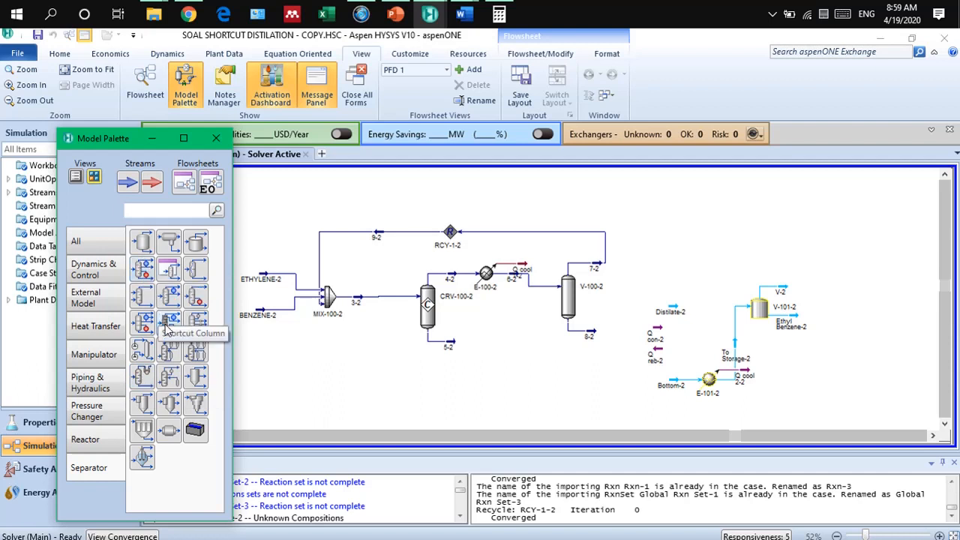
click(145, 271)
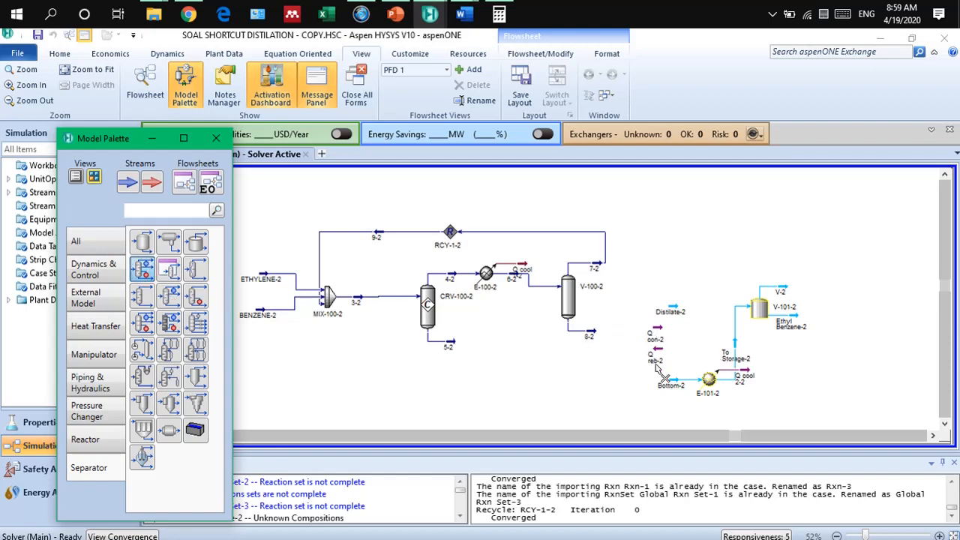
click(603, 372)
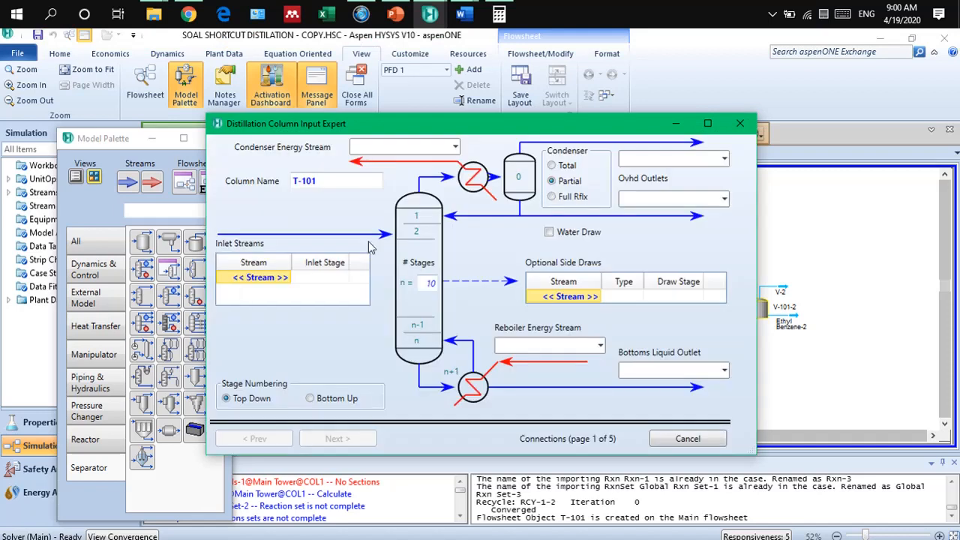
Step: Connect stream 8-2 as the inlet of column T-101 and set the number of stages to 17
click(287, 279)
click(287, 278)
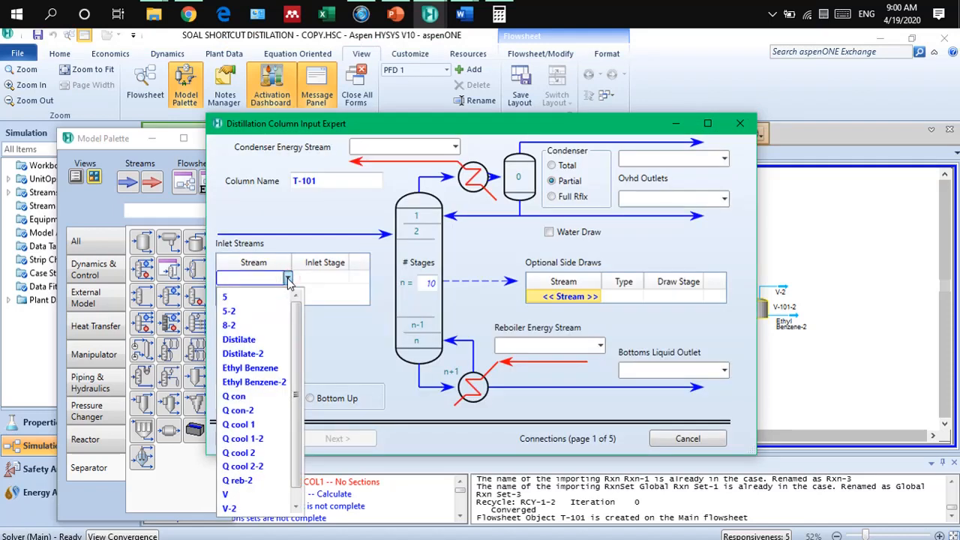
click(260, 327)
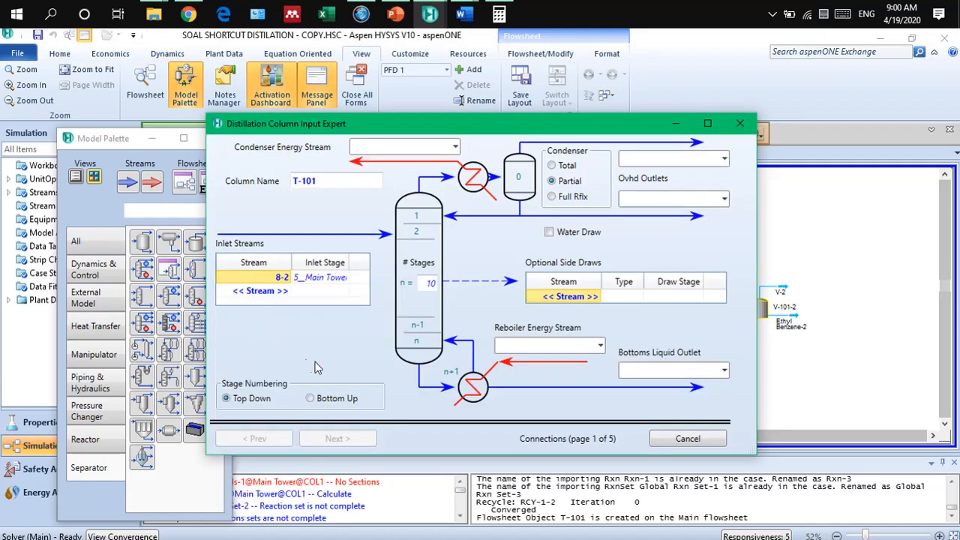
click(428, 284)
click(354, 340)
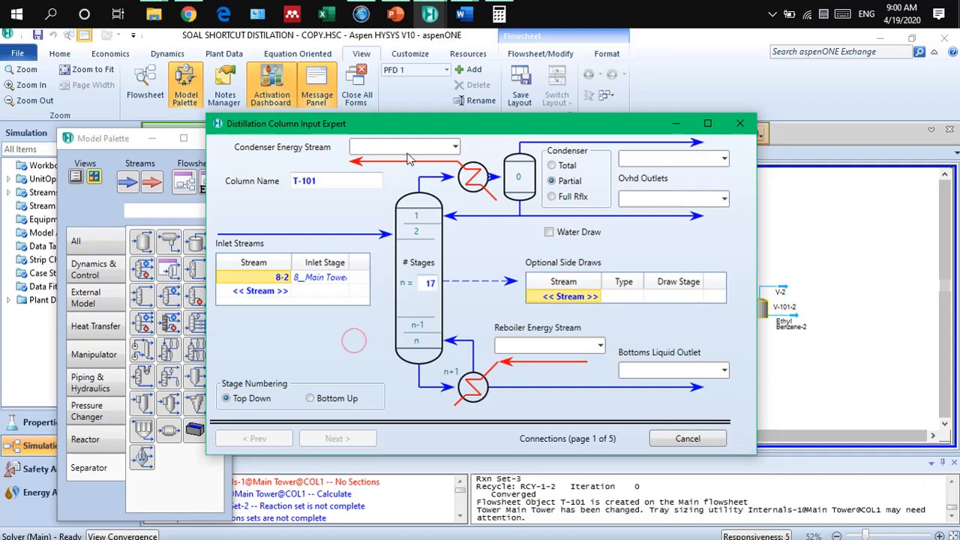
Step: Assign Q con-2 as column T-101's condenser energy stream and set the condenser type to Total
click(454, 149)
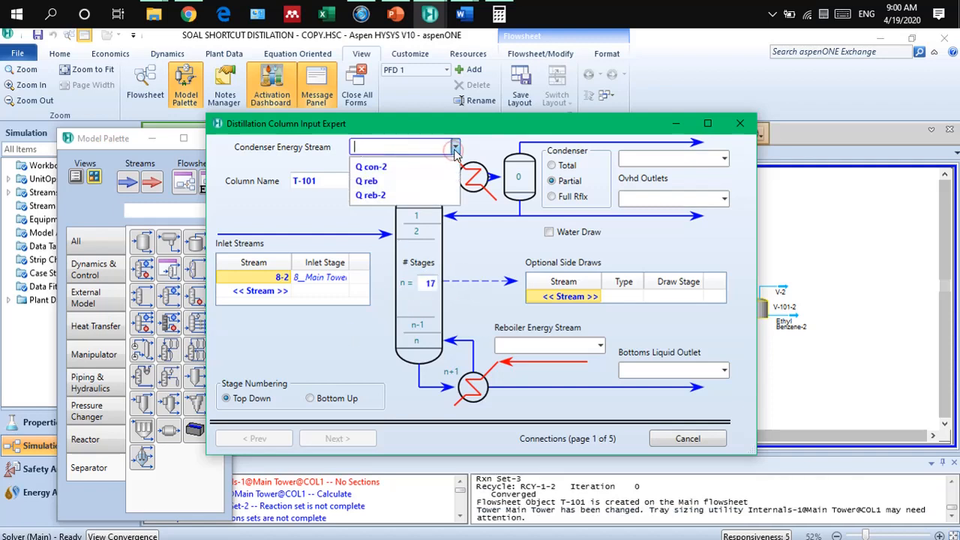
click(429, 171)
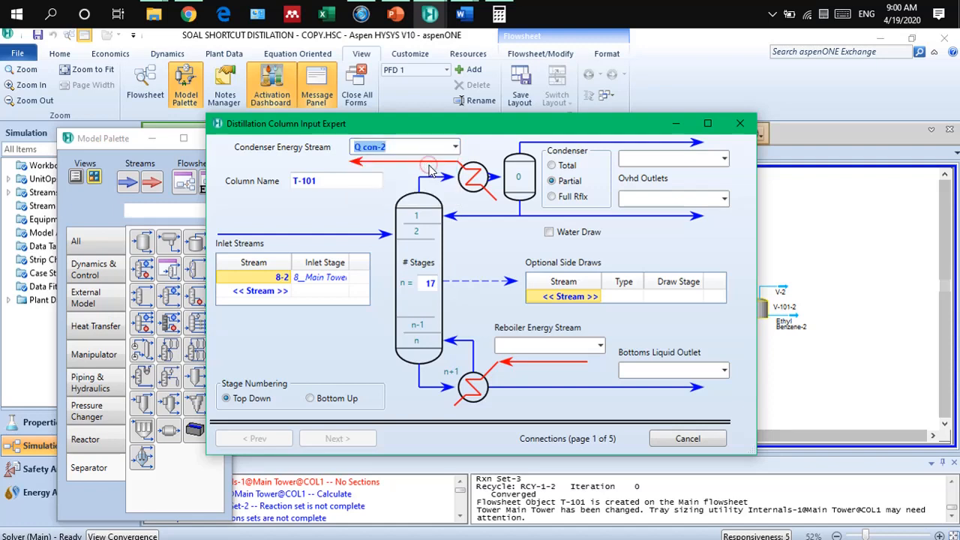
click(567, 167)
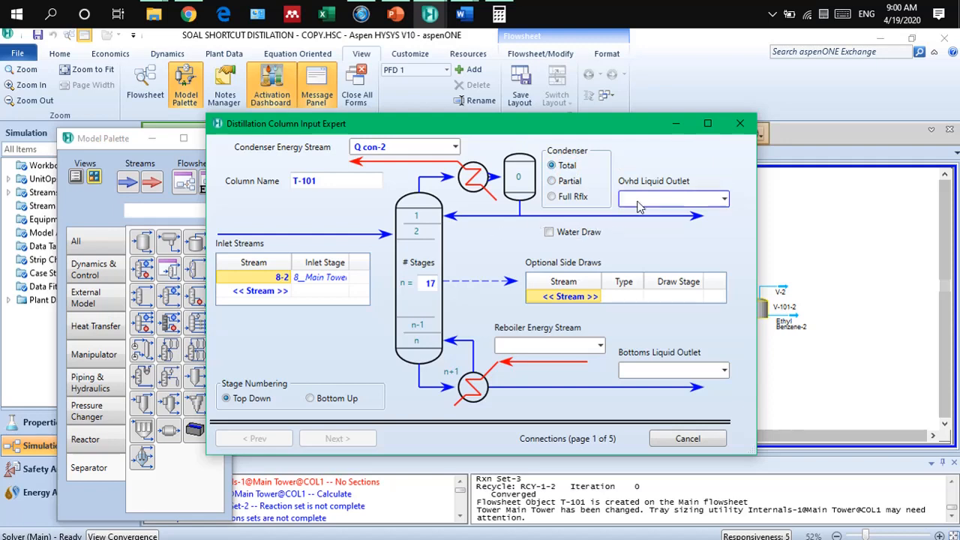
Step: Assign Distilate-2 as column T-101's overhead liquid outlet and Q reb-2 as its reboiler energy stream
click(724, 199)
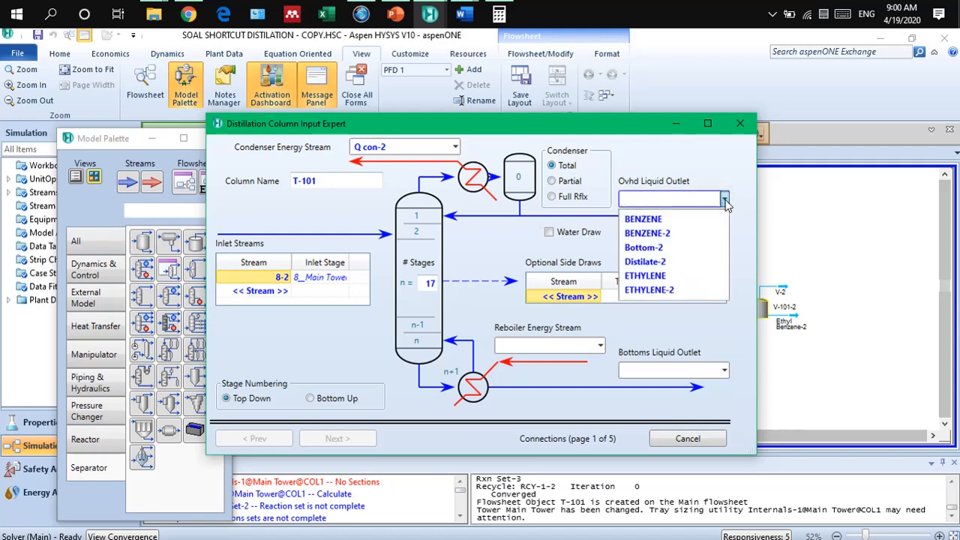
click(691, 261)
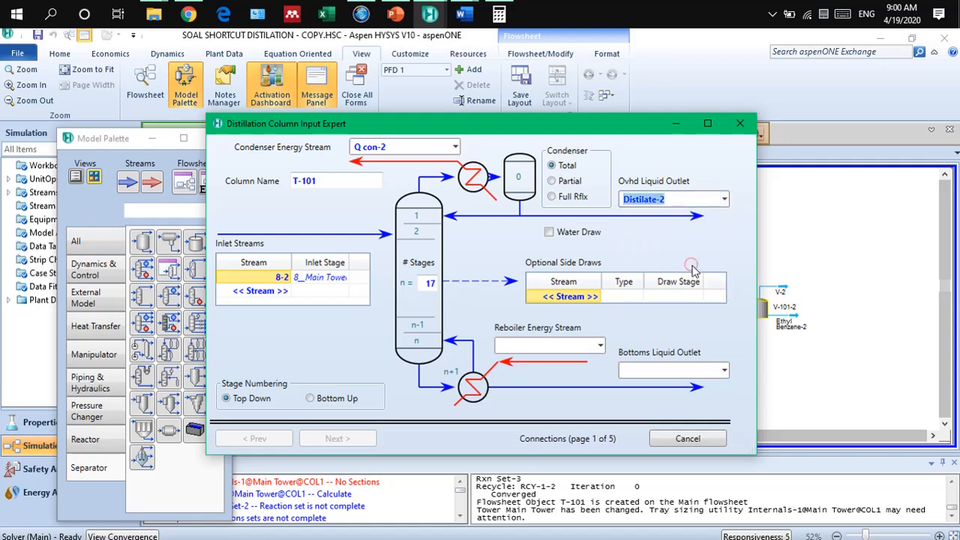
click(600, 345)
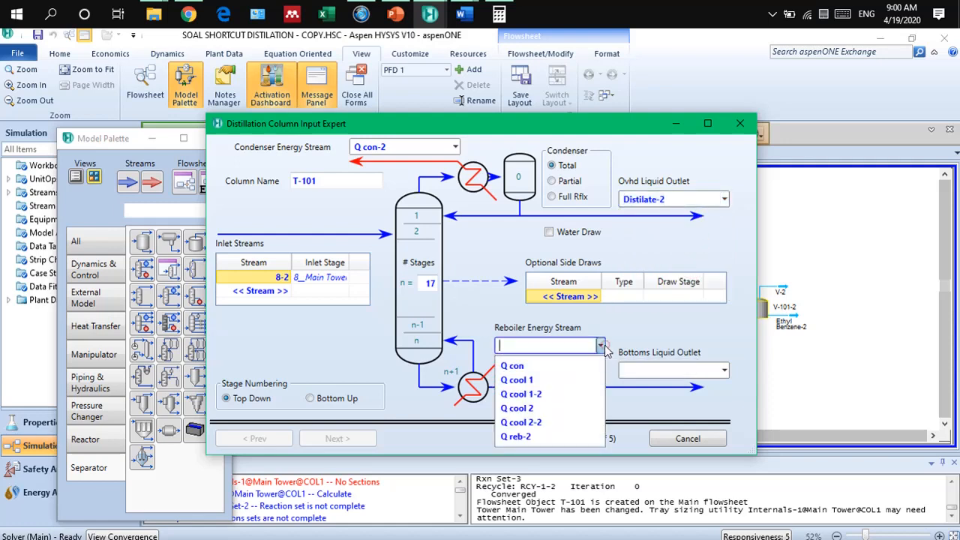
click(545, 435)
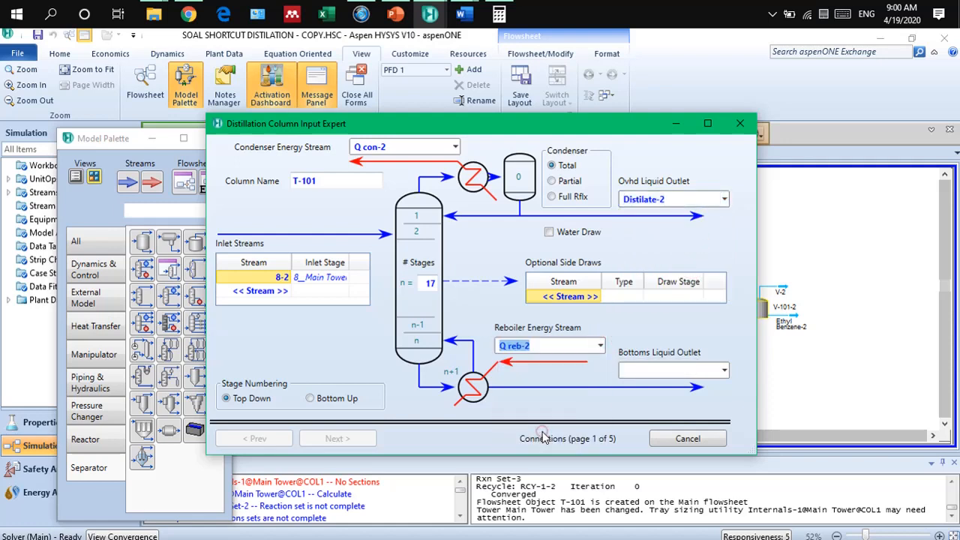
Step: Assign Bottom-2 as column T-101's bottoms liquid outlet and accept the once-through regular Hysys reboiler configuration
click(724, 371)
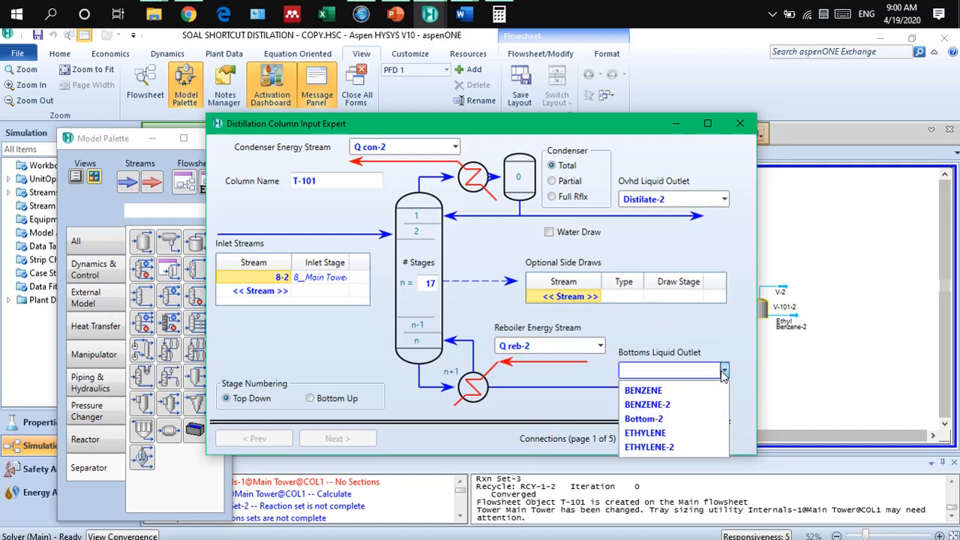
click(685, 420)
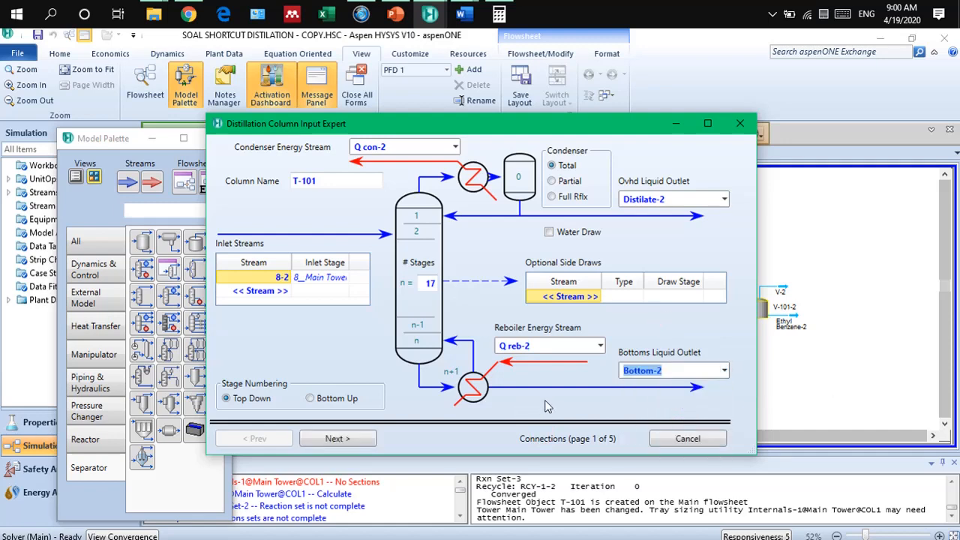
click(350, 441)
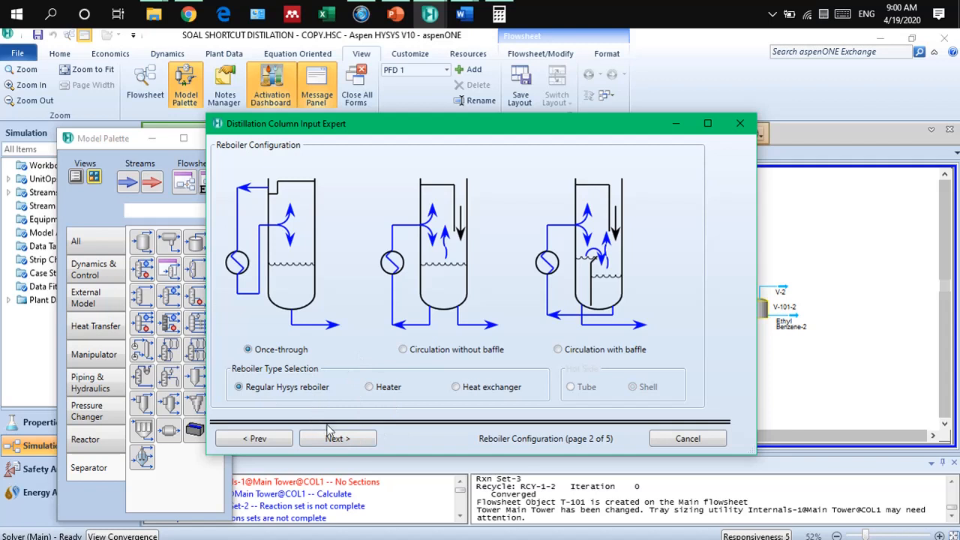
click(338, 440)
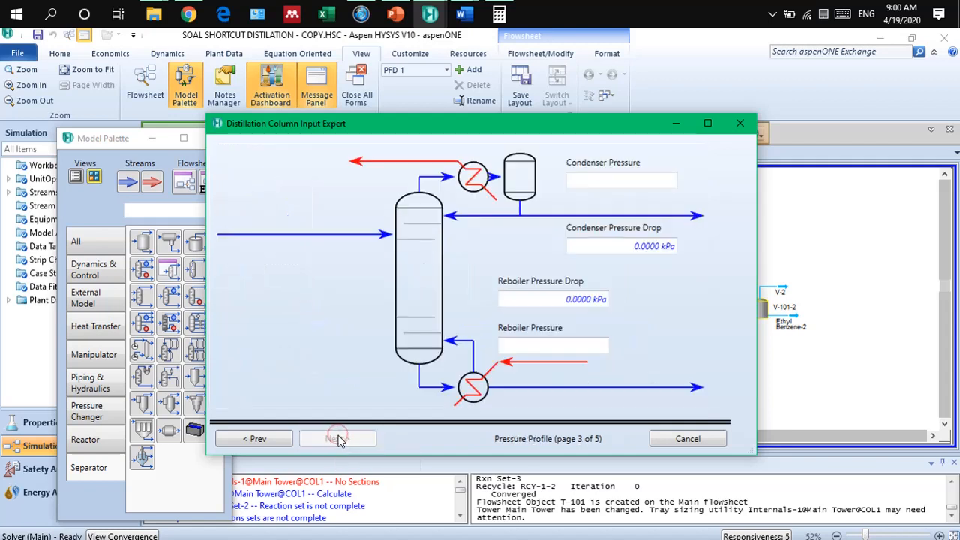
Step: Set both the condenser pressure and the reboiler pressure of column T-101 to 101.3 kPa
click(582, 184)
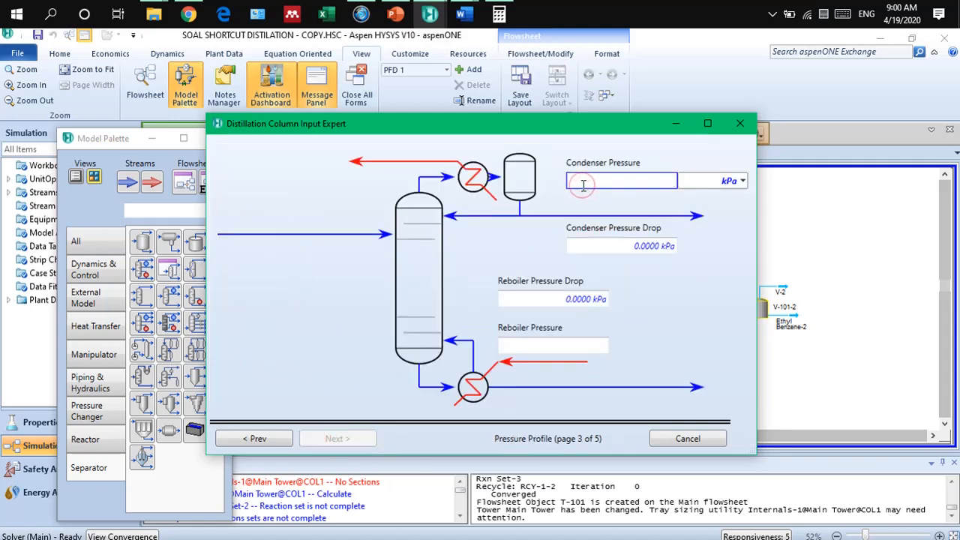
text(101.3)
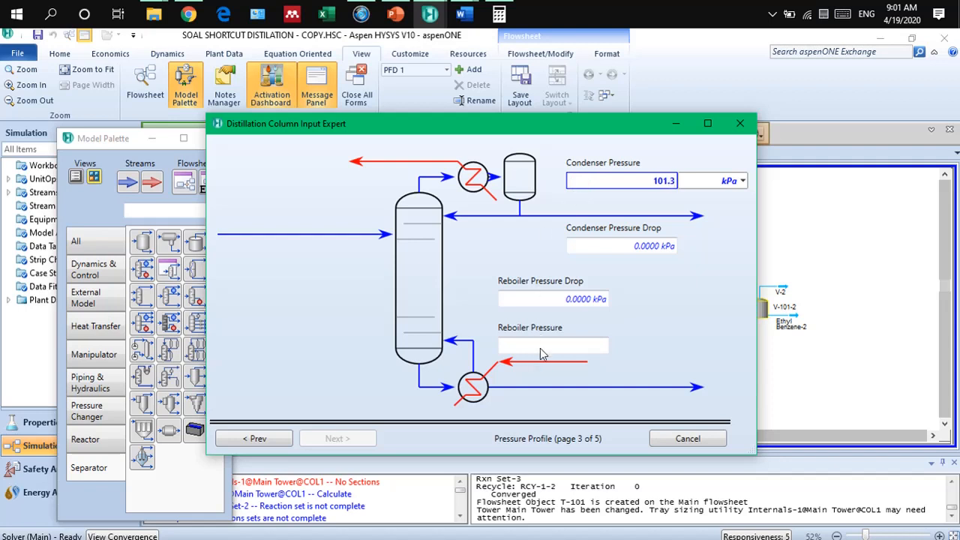
click(543, 345)
text(10)
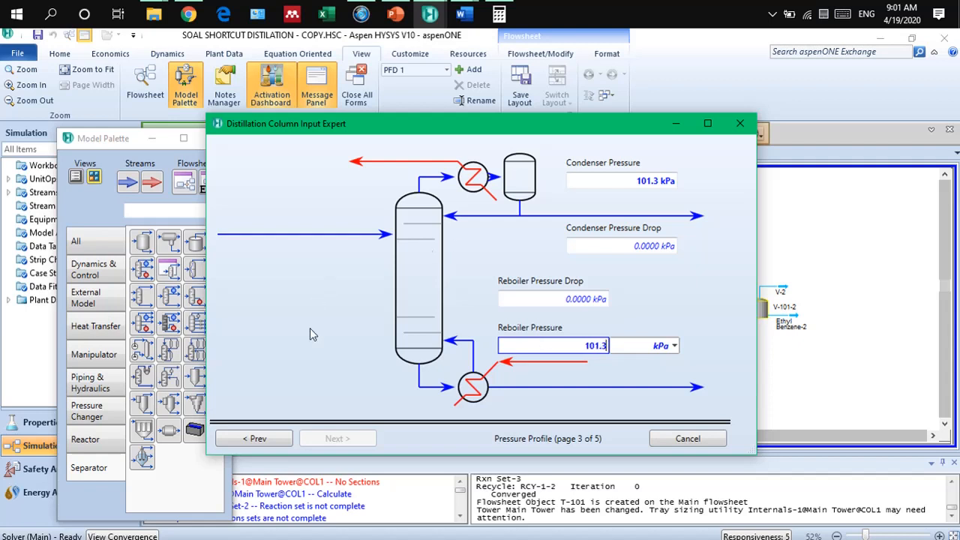
text(1.3)
click(317, 366)
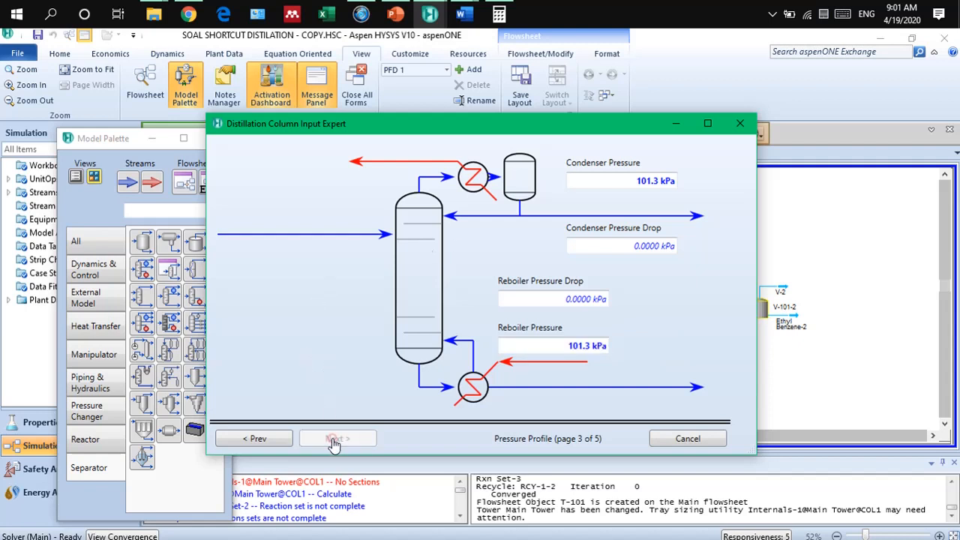
click(335, 441)
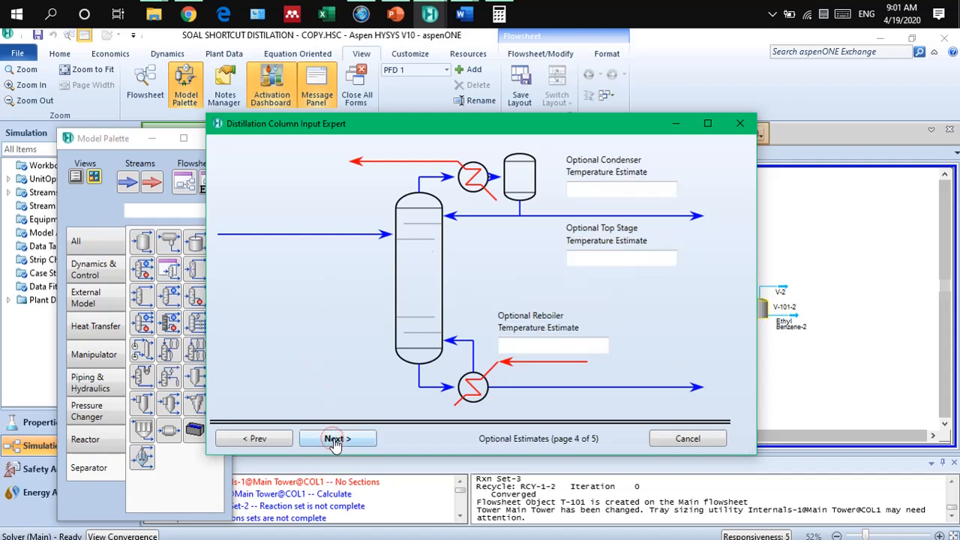
Step: Set the optional temperature estimates to -54.97 C for the condenser and 135.8 C for the reboiler
click(611, 190)
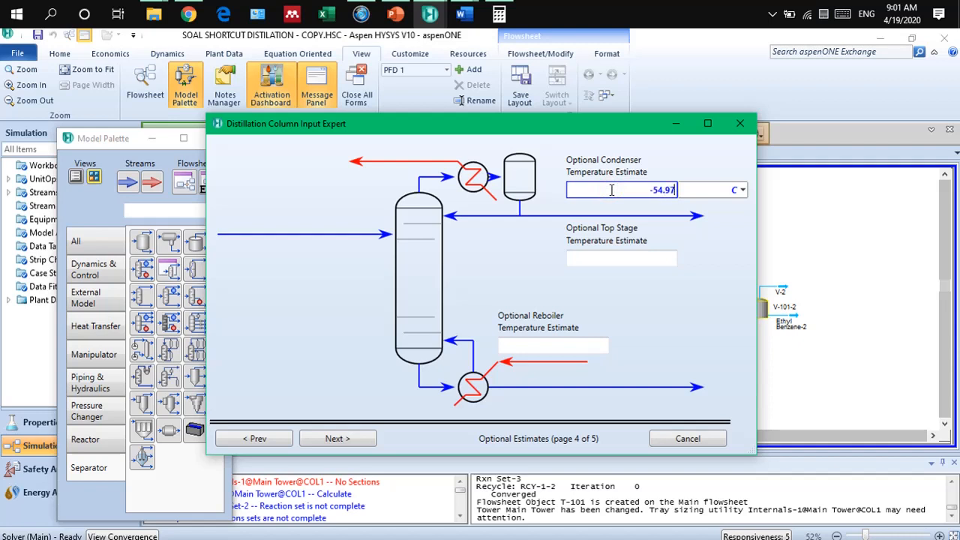
click(528, 348)
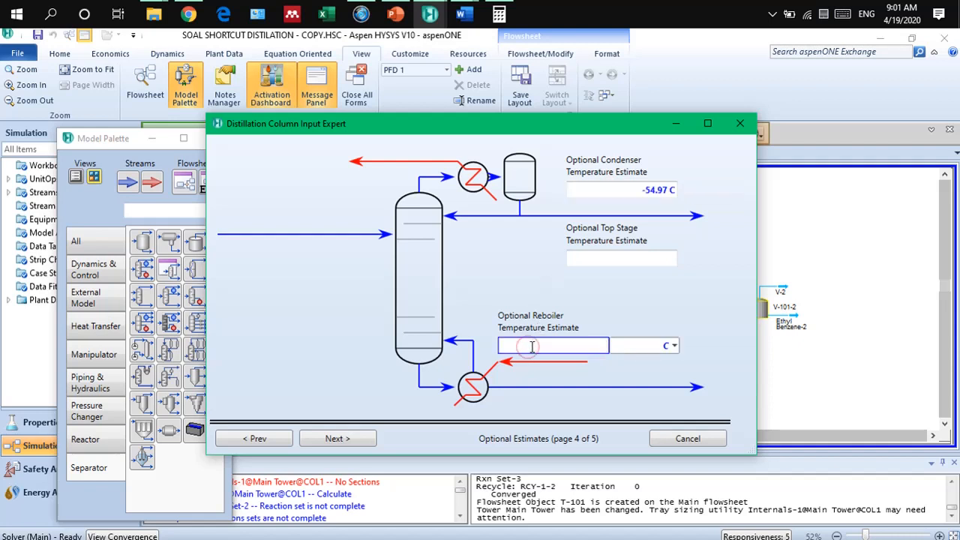
text(135.8)
click(323, 315)
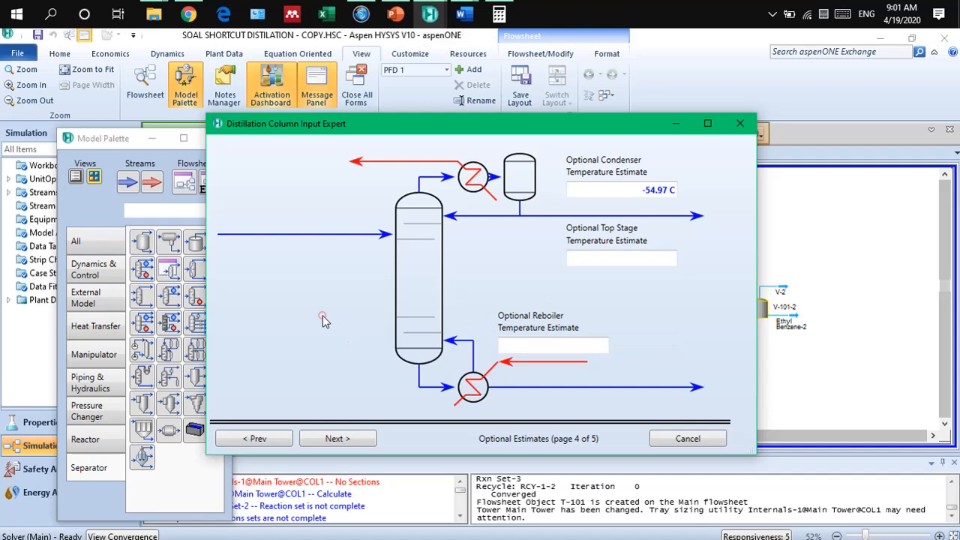
click(337, 443)
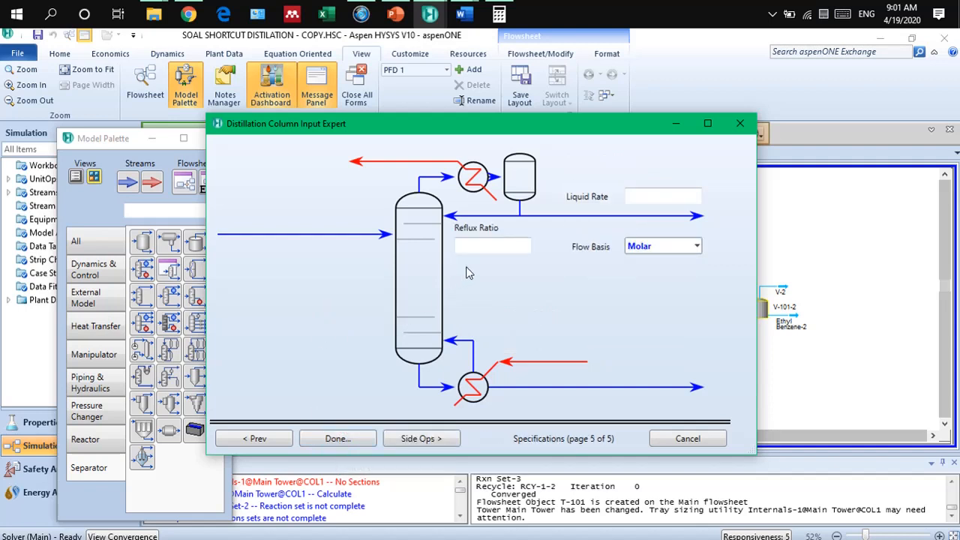
Step: Set column T-101's reflux ratio specification to 1.3
click(499, 247)
text(1)
text(.1)
click(633, 317)
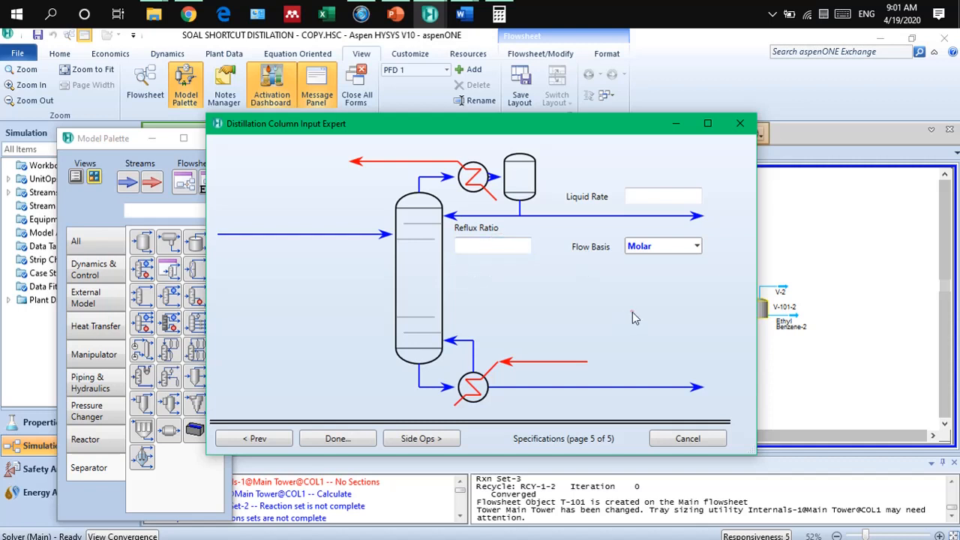
Step: Set the overhead liquid rate to 125.6 kgmole/h on a molar basis and finish the Input Expert
click(644, 196)
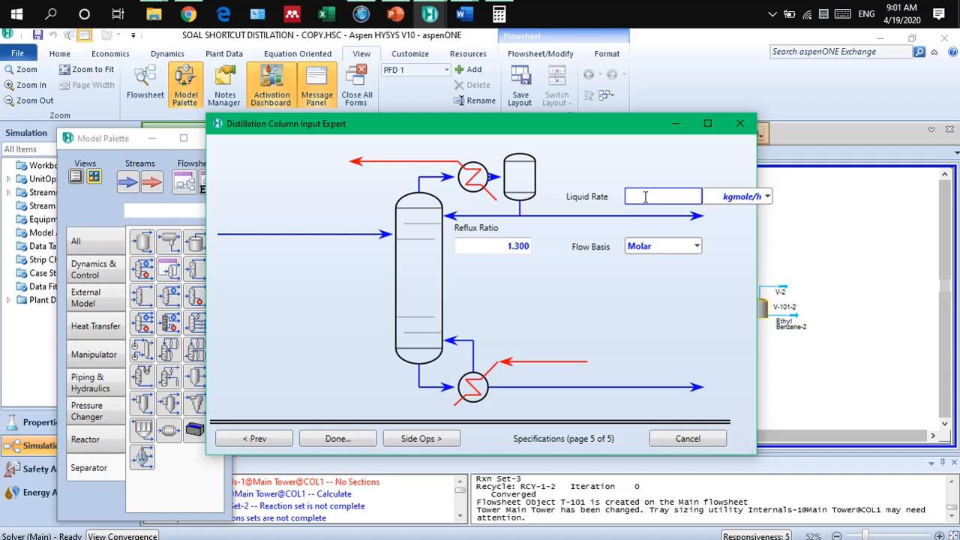
text(624)
double_click(698, 197)
text(1)
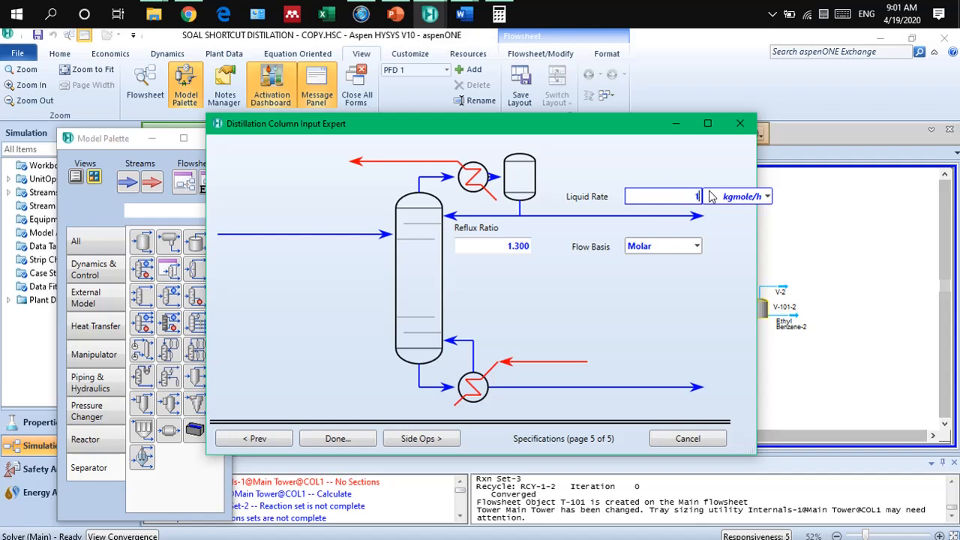
text(25.6)
key(Return)
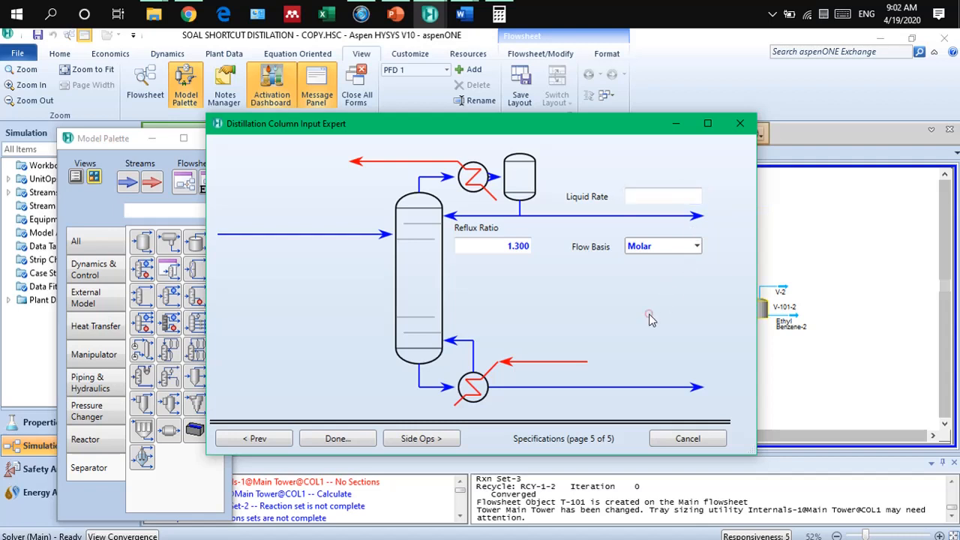
click(335, 439)
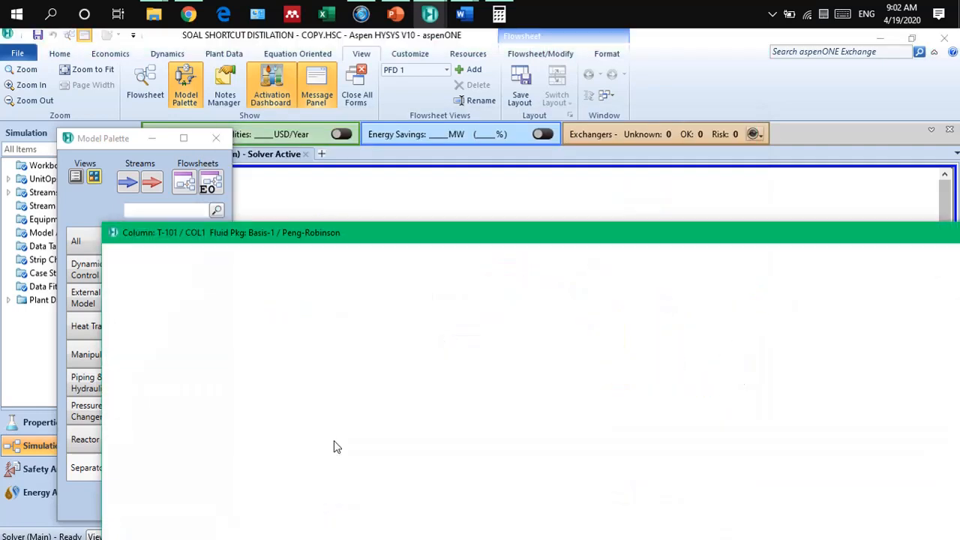
Step: Change the inlet stage of stream 8-2 in column T-101 to 15_Main Tower
drag(619, 230, 385, 199)
drag(556, 203, 371, 75)
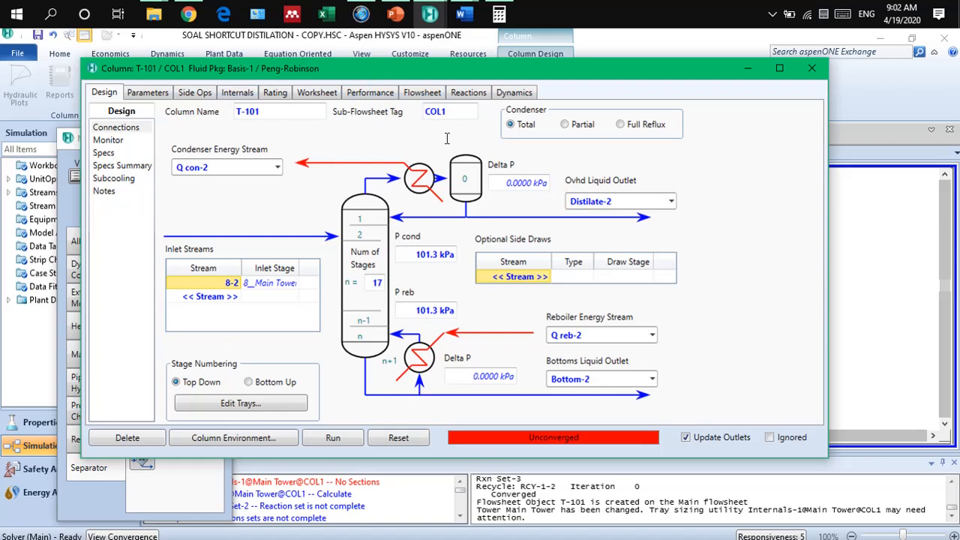
click(194, 295)
click(198, 286)
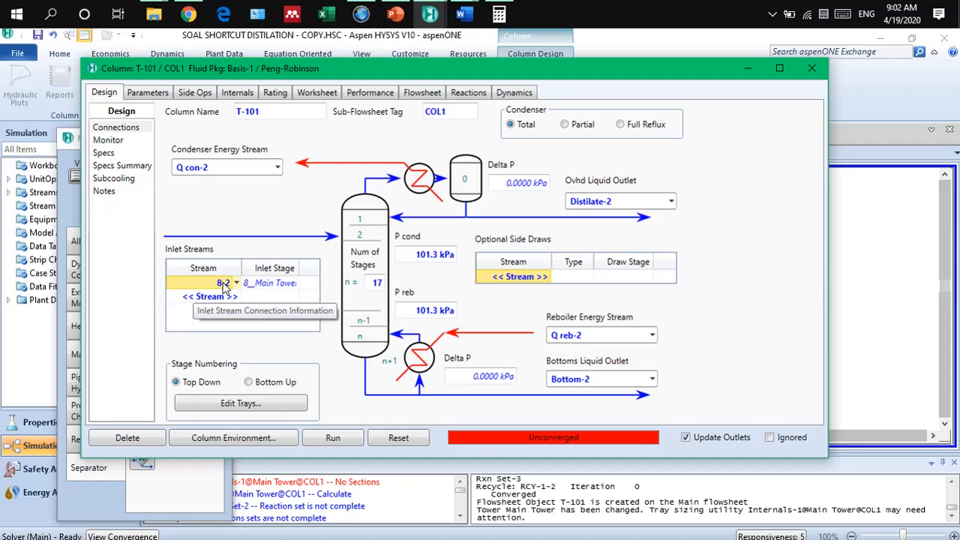
click(264, 288)
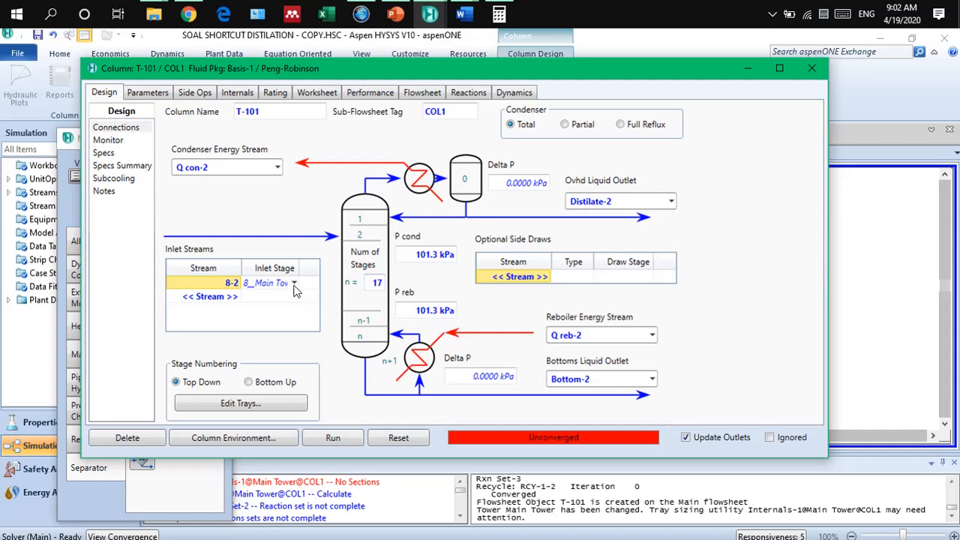
click(294, 286)
click(294, 285)
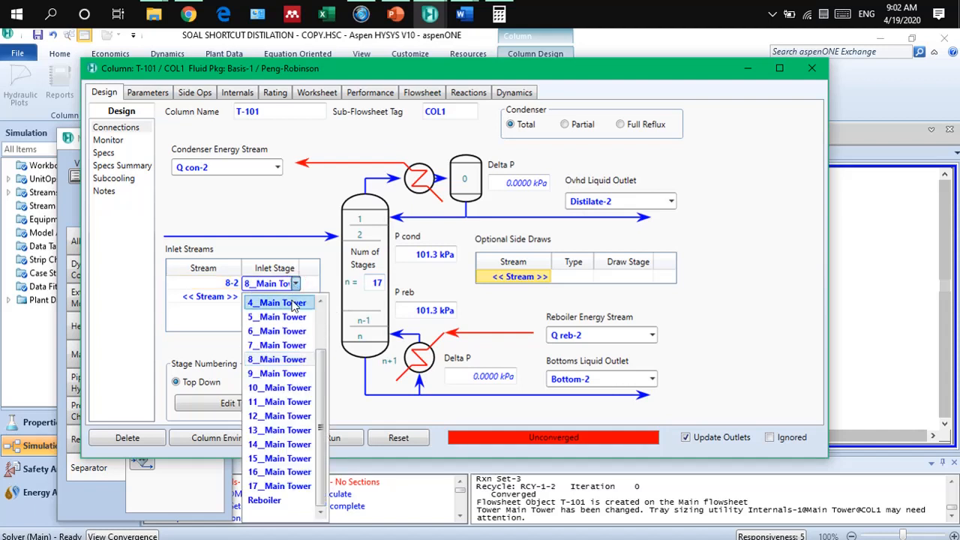
click(264, 459)
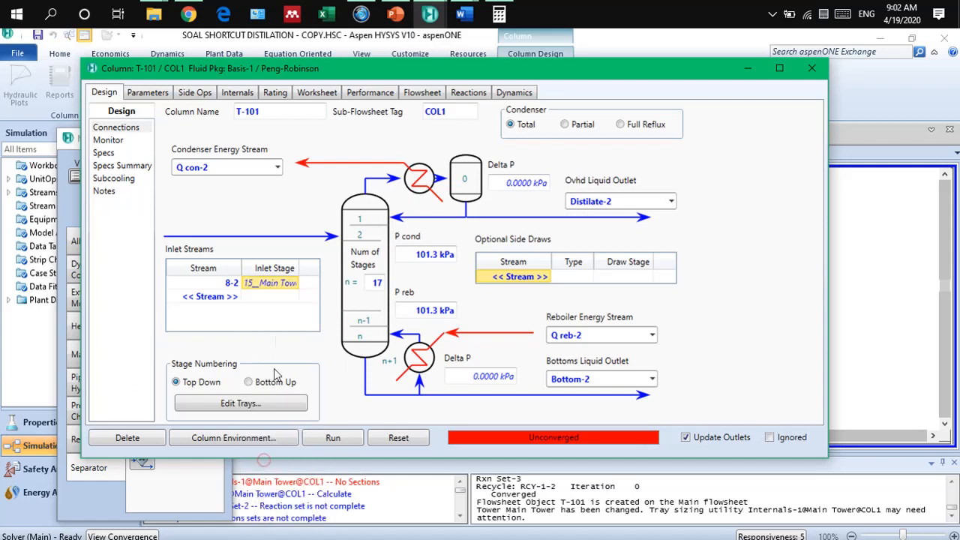
click(262, 219)
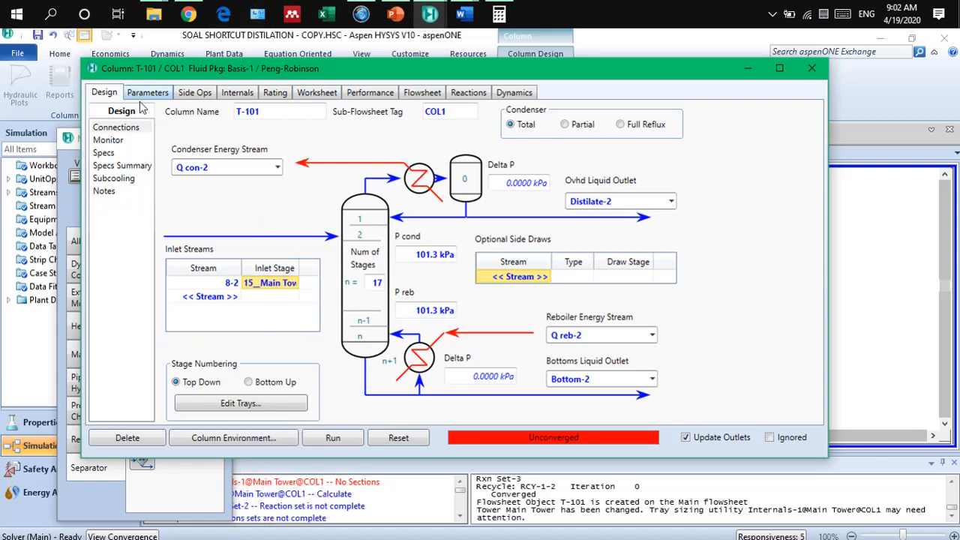
Step: Briefly activate the Reflux Rate specification, deactivate it again so column T-101 tries to solve, and stop the solver
click(112, 140)
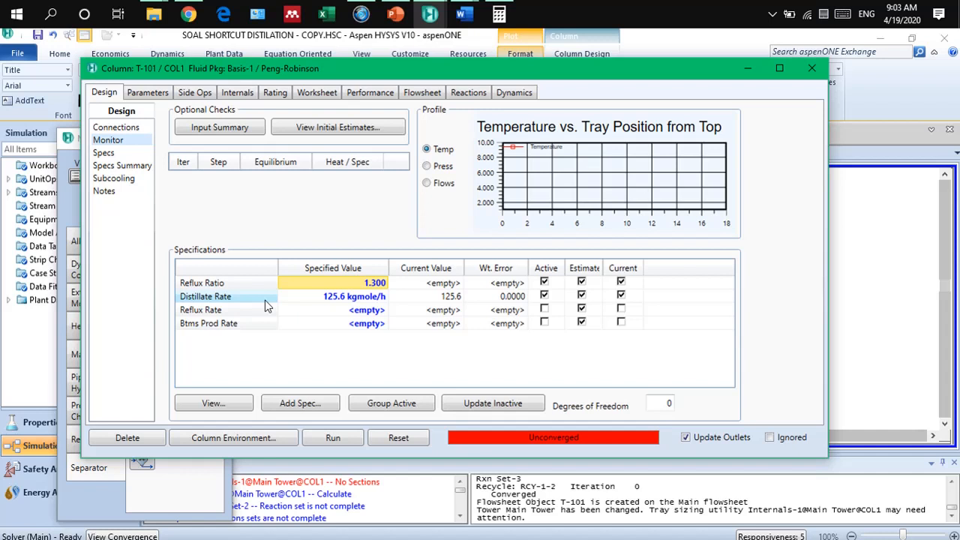
click(545, 310)
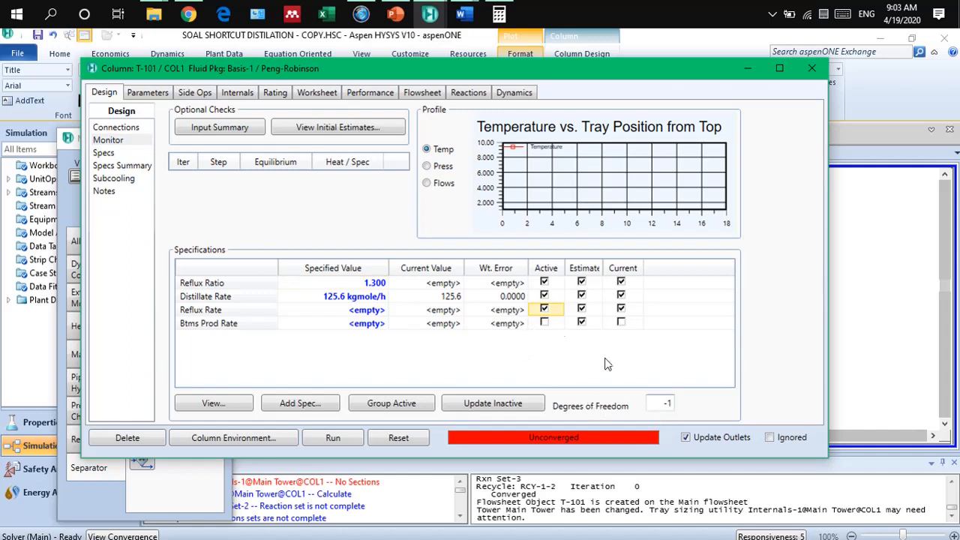
click(545, 310)
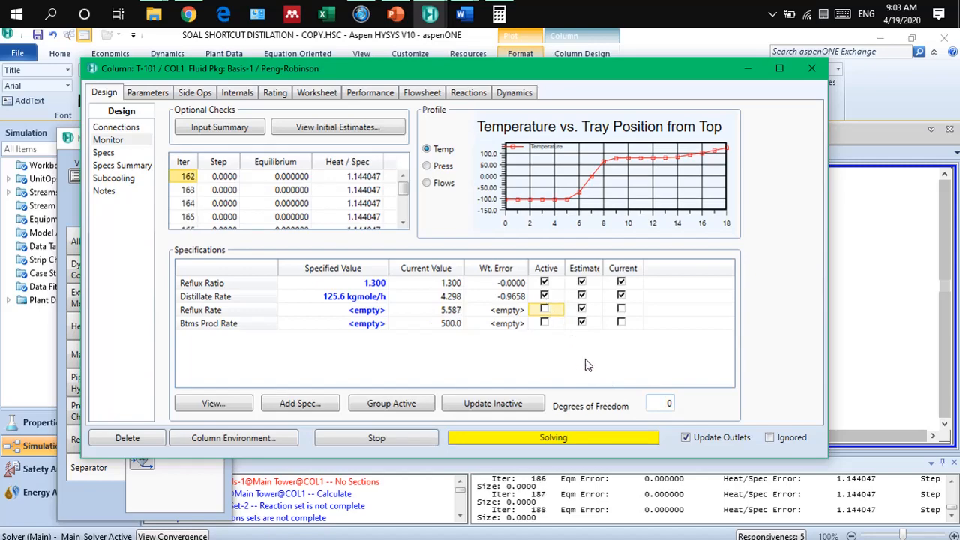
mouse_move(560, 73)
mouse_down()
mouse_move(540, 87)
mouse_move(478, 320)
mouse_move(560, 243)
mouse_move(563, 65)
mouse_up()
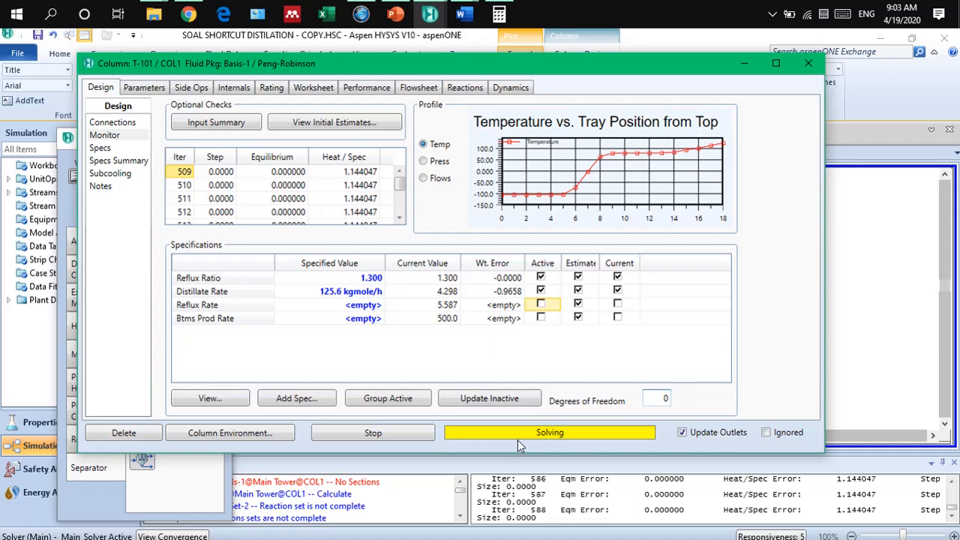
click(408, 431)
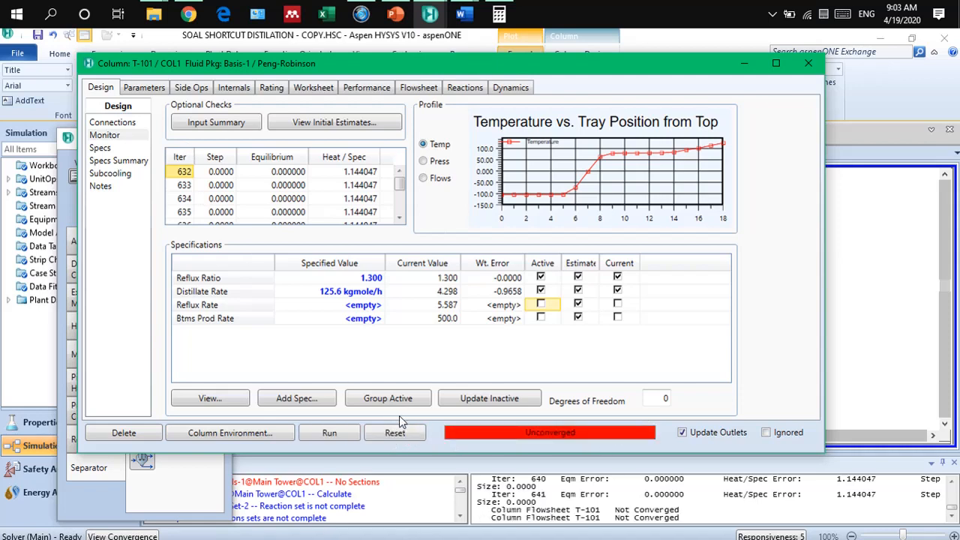
Step: Review column T-101's specifications and connections, then try running the column again and stop the solver
click(104, 149)
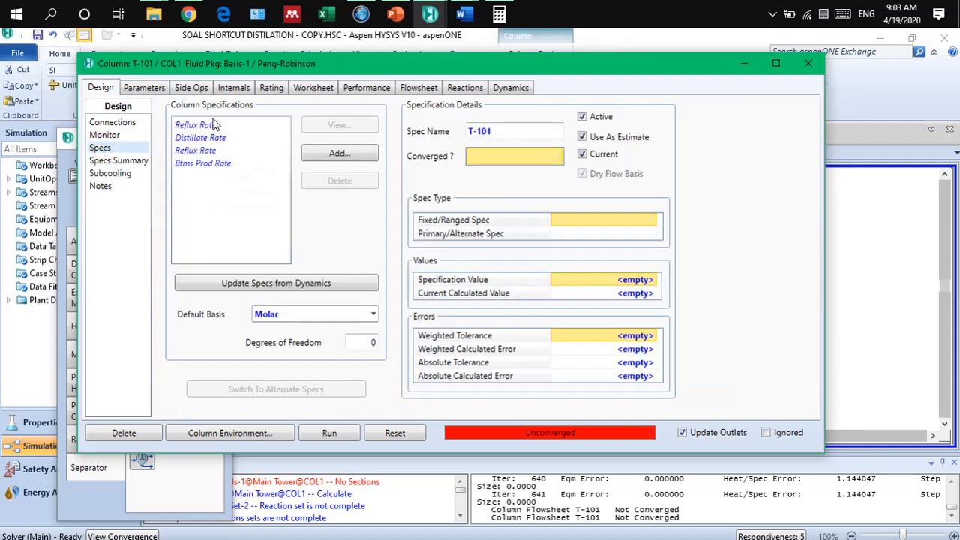
click(111, 124)
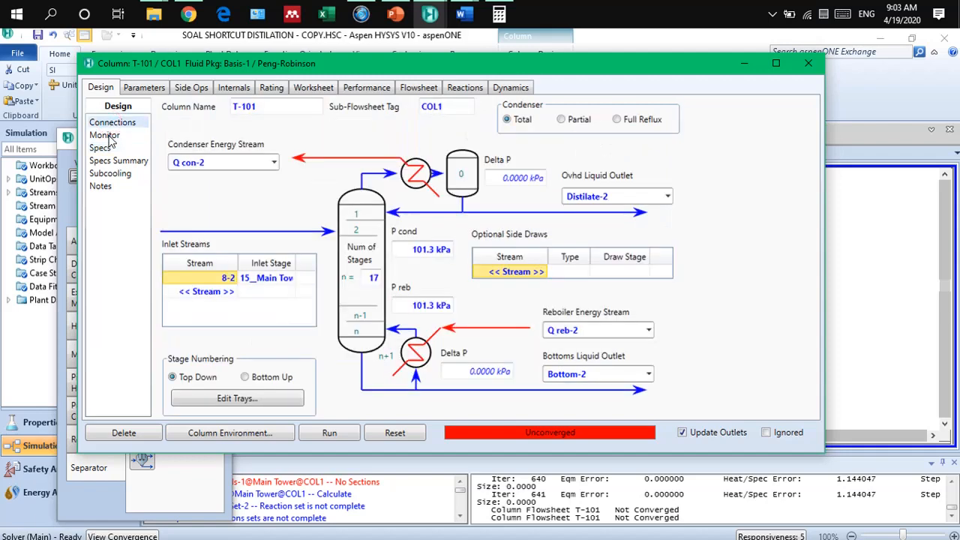
click(110, 136)
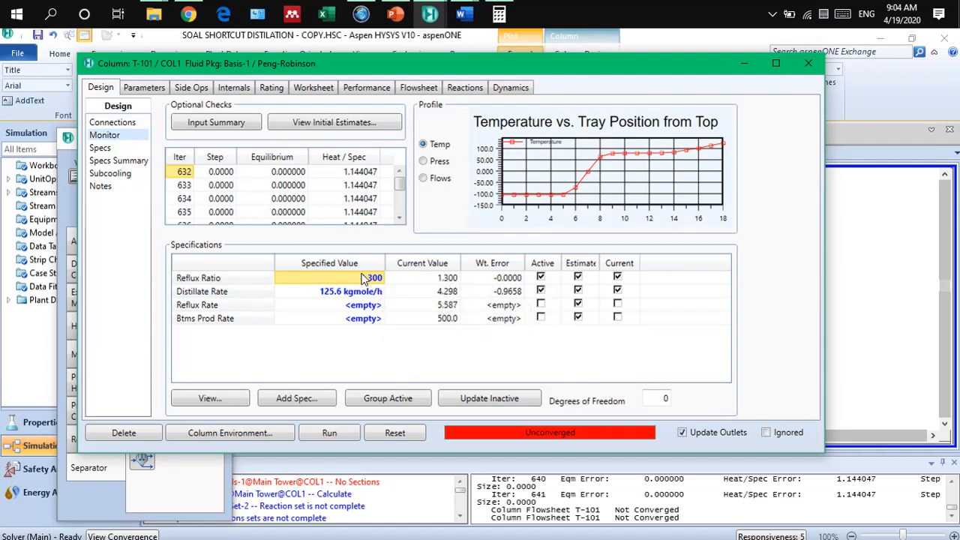
click(331, 435)
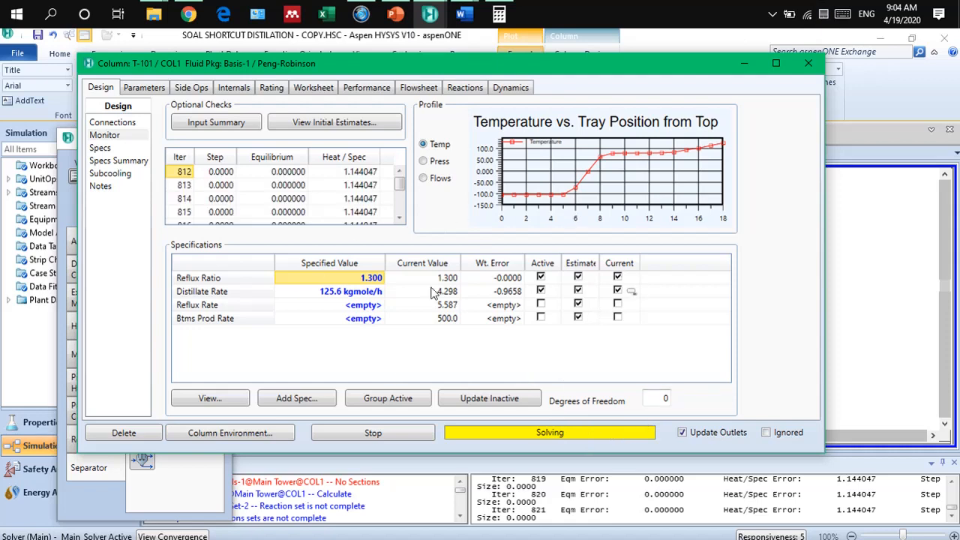
click(375, 433)
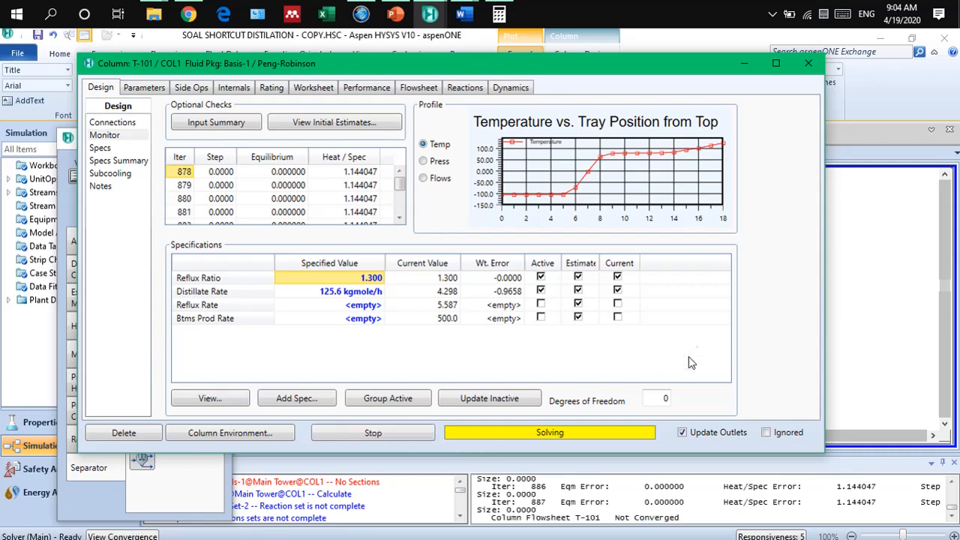
Step: Add a Column Component Fraction specification to column T-101
click(110, 150)
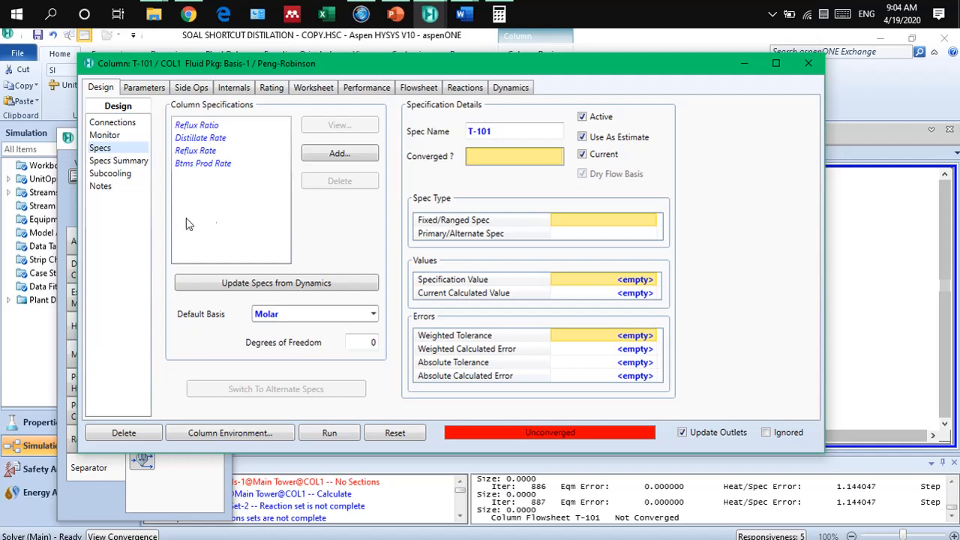
click(333, 156)
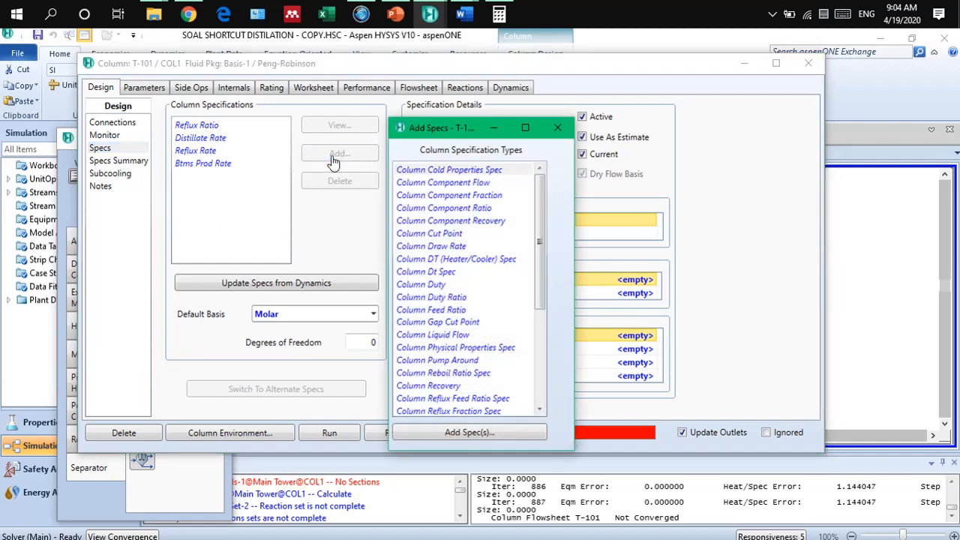
click(541, 198)
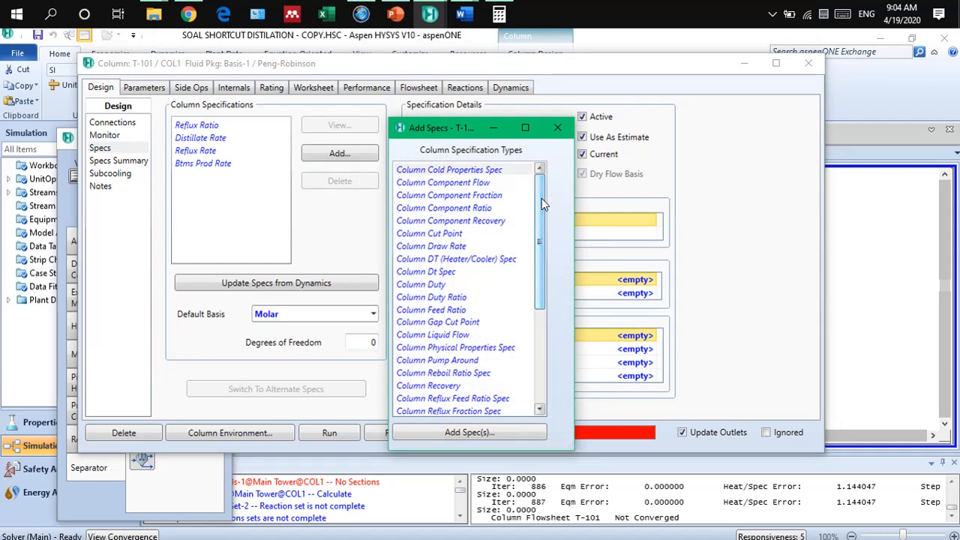
double_click(485, 197)
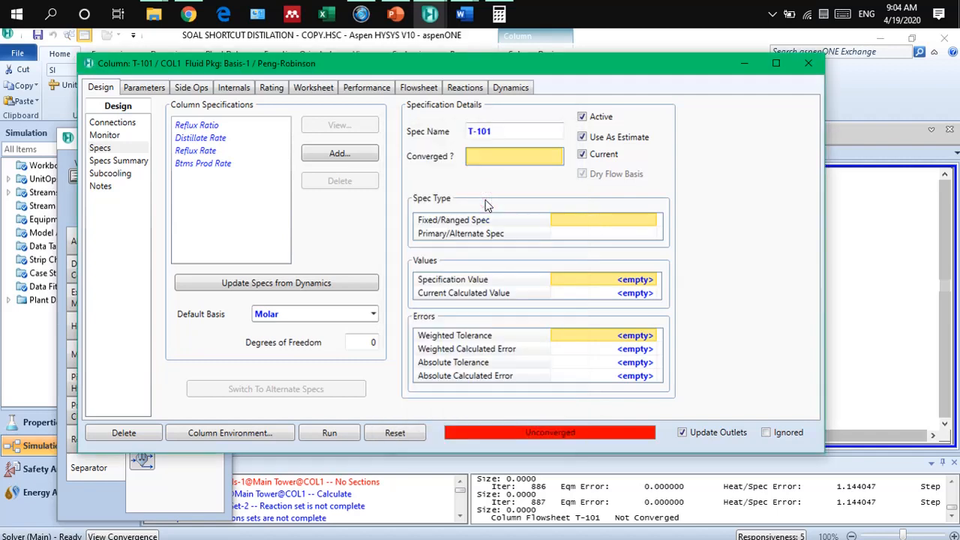
Step: Define the Comp Fraction specification for Benzene at the Condenser stage, and close the specification and column T-101
drag(113, 151, 250, 153)
click(357, 206)
click(377, 207)
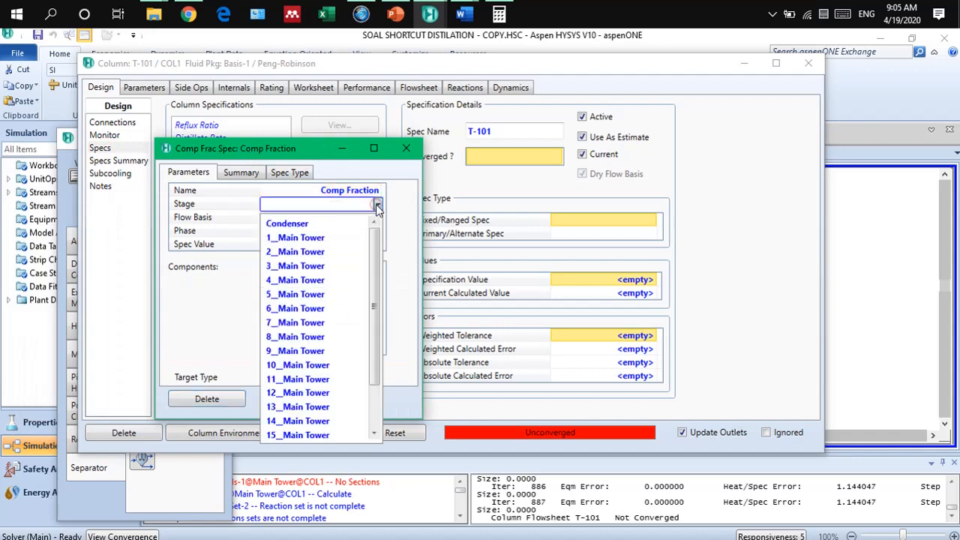
click(360, 222)
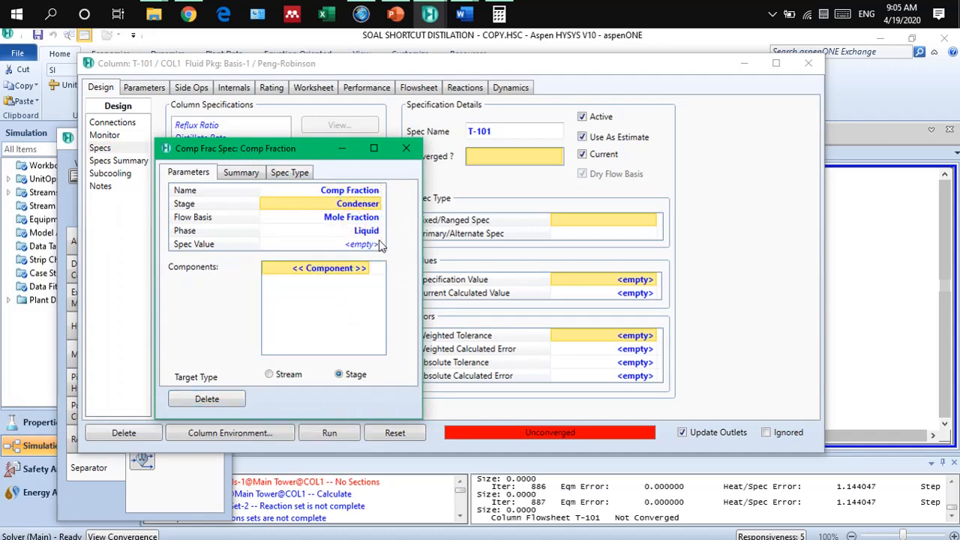
click(369, 268)
click(365, 269)
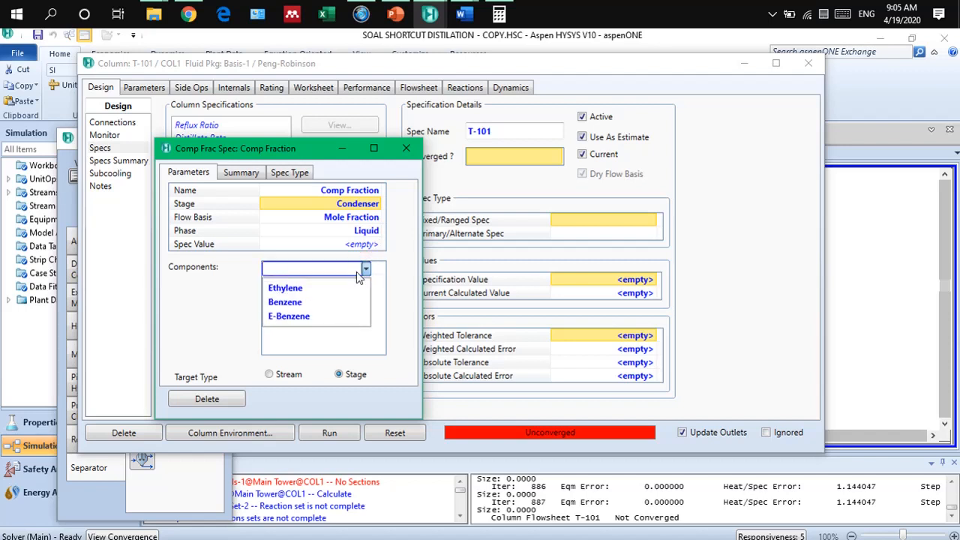
click(330, 300)
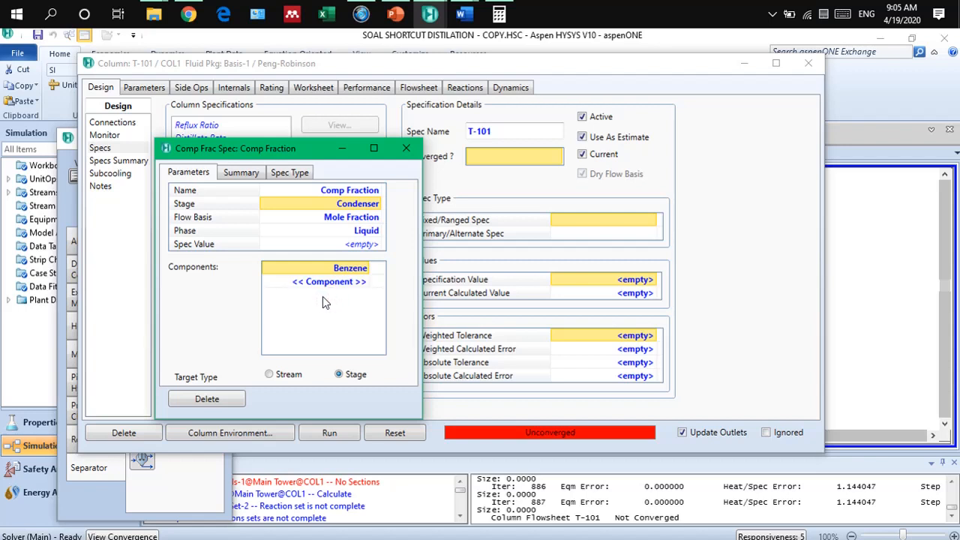
click(405, 148)
click(807, 63)
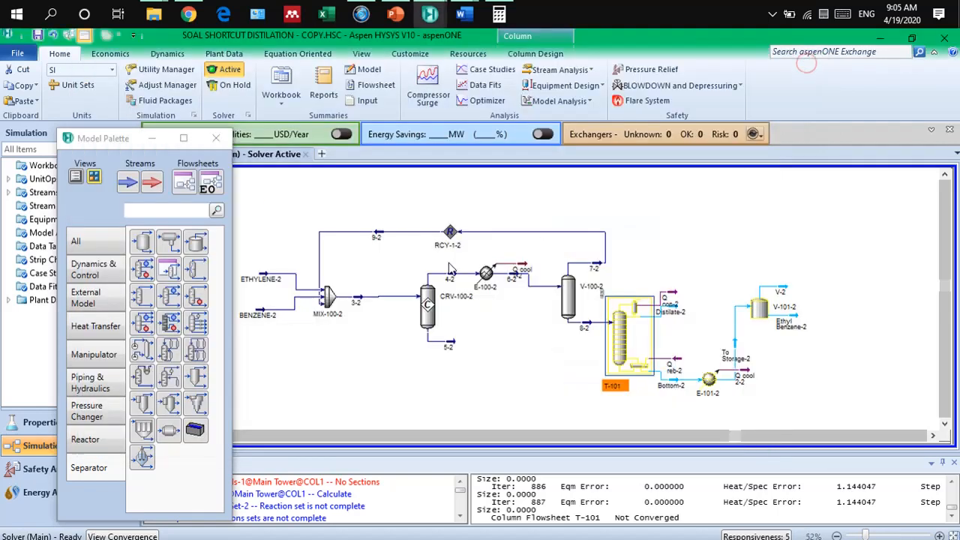
Step: Check the composition of the Distilate stream leaving shortcut column T-100, with the Model Palette closed
click(216, 138)
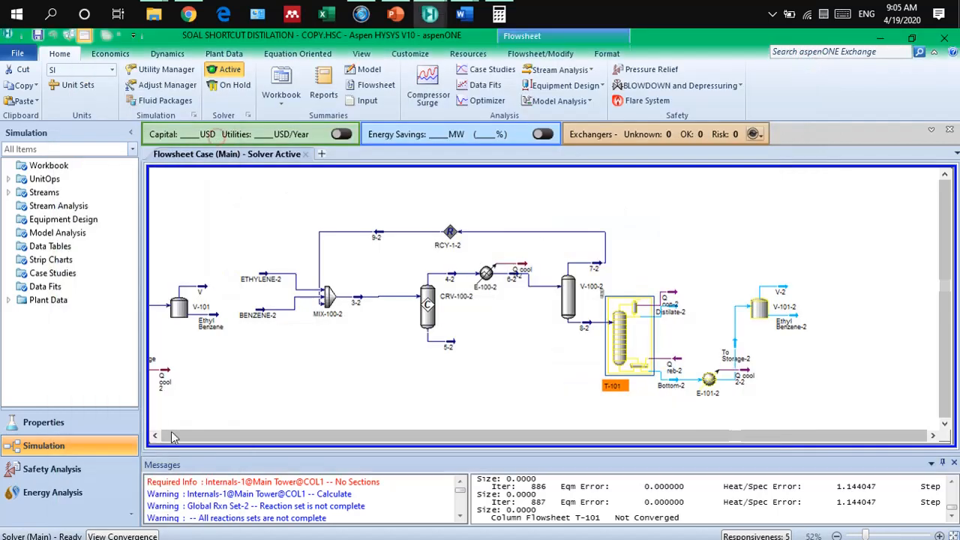
click(156, 435)
click(155, 436)
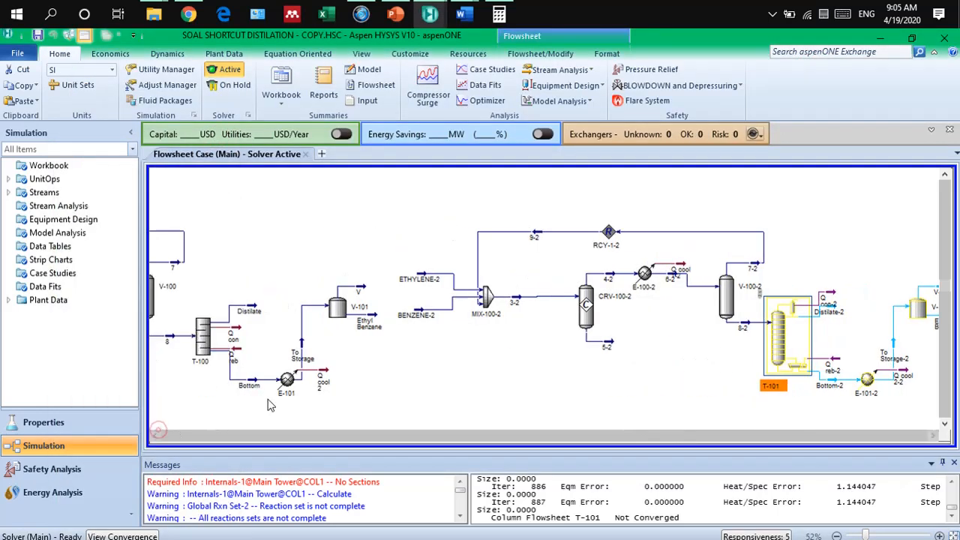
double_click(255, 310)
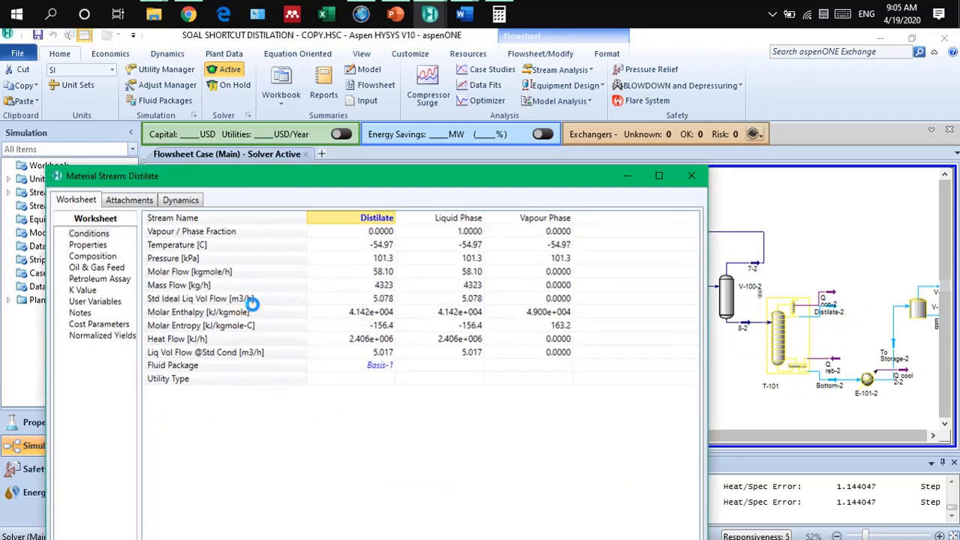
click(89, 256)
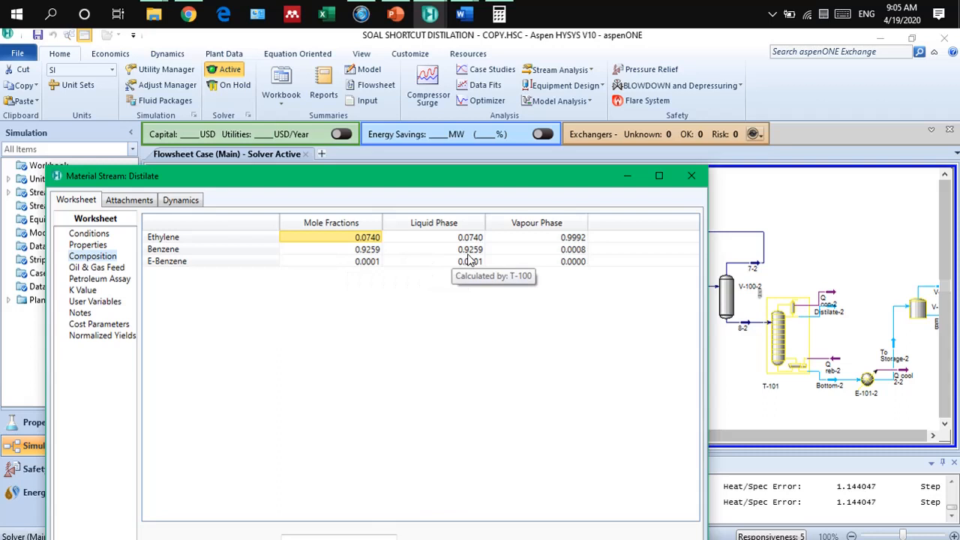
click(691, 176)
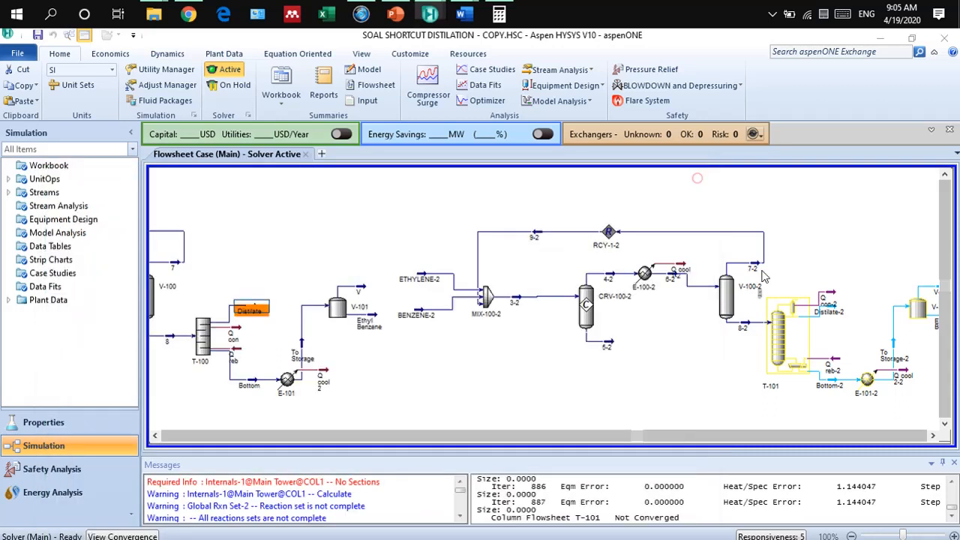
Step: Reopen column T-101 and try to set the Comp Fraction specification value to 0.93
click(774, 335)
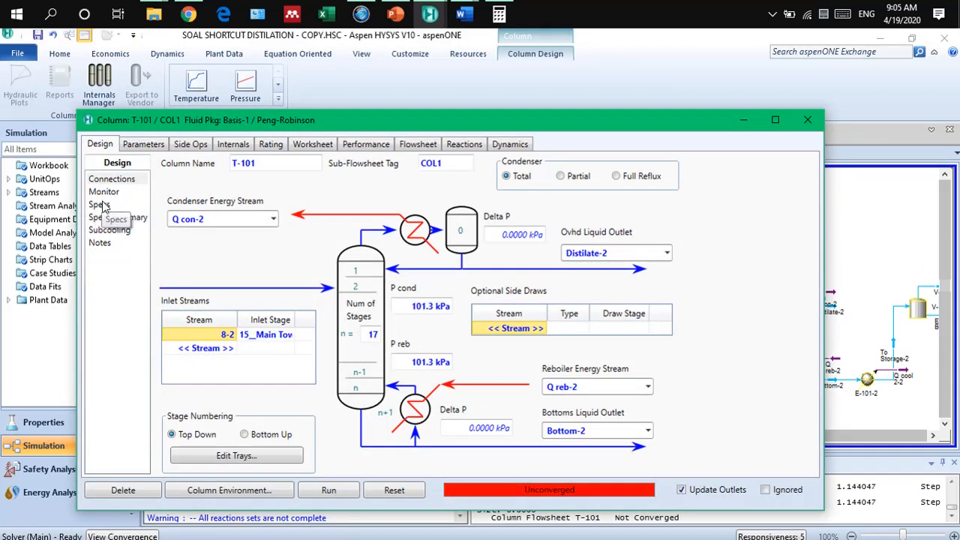
click(99, 204)
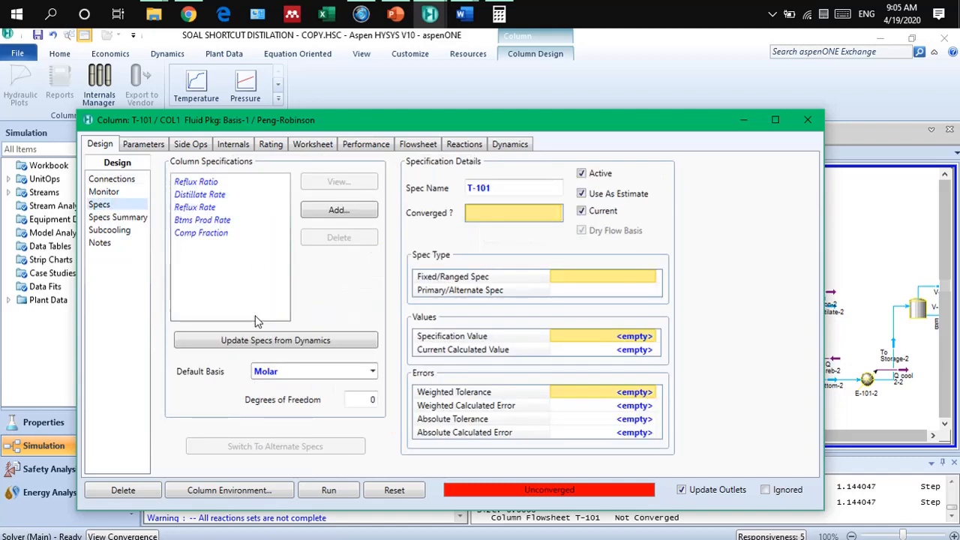
click(217, 236)
double_click(218, 236)
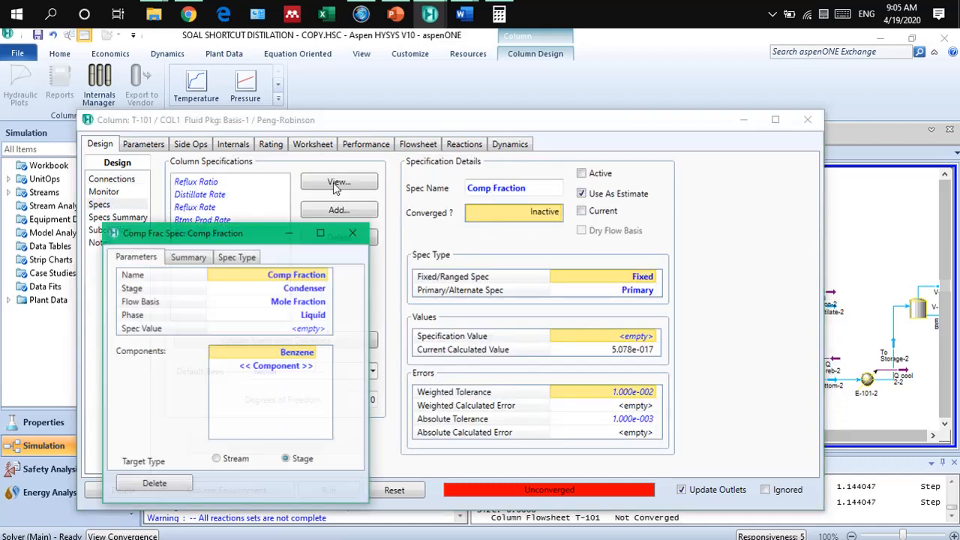
click(308, 330)
text(0.)
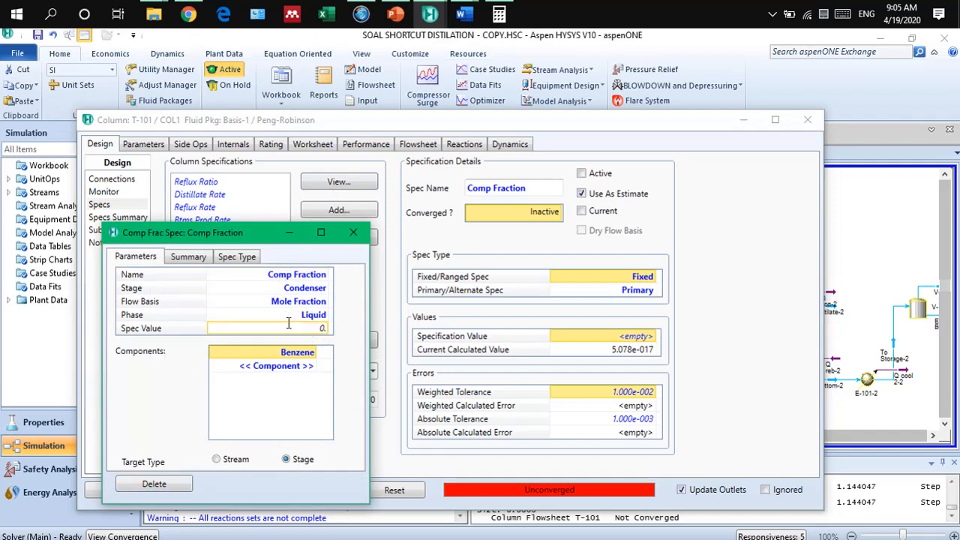
text(93)
click(355, 234)
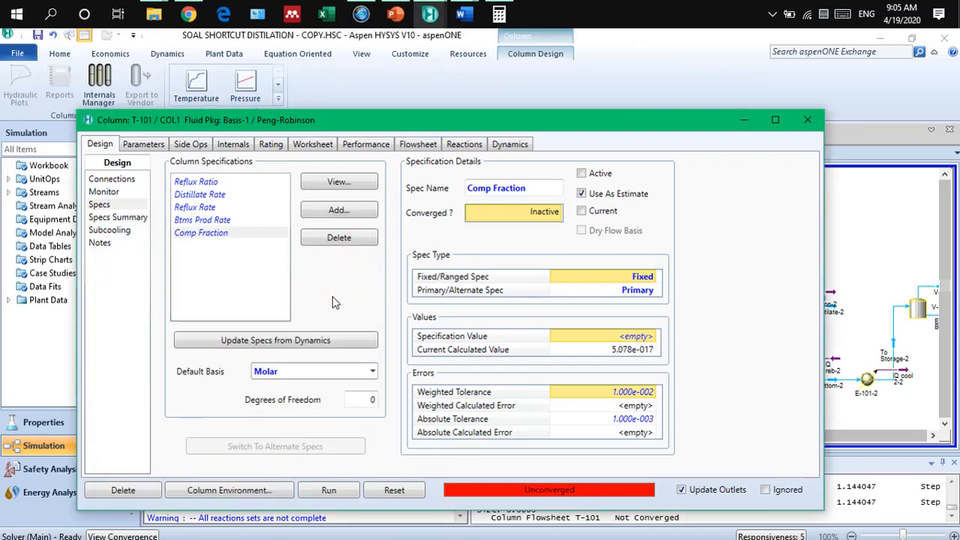
Step: Deactivate column T-101's Reflux Ratio specification and activate Comp Fraction in its place
click(104, 192)
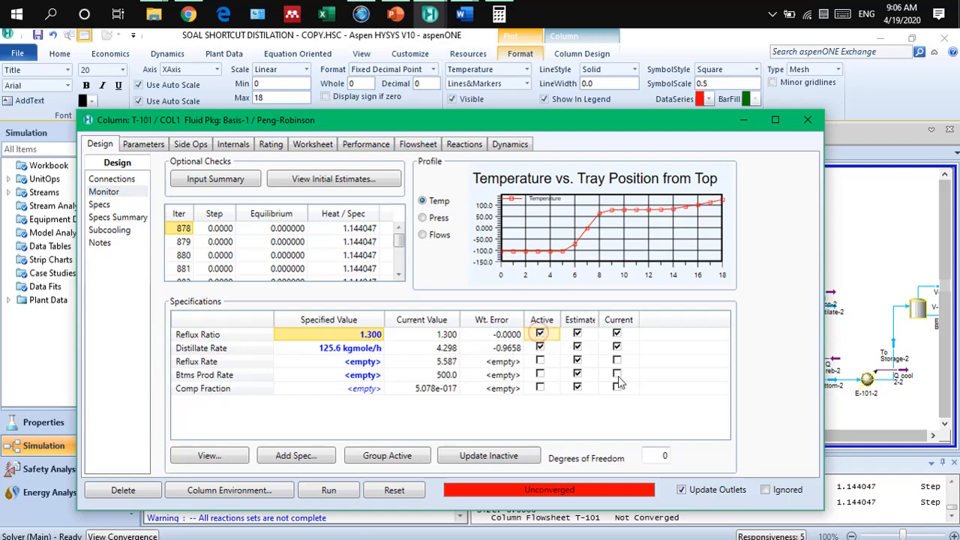
click(540, 335)
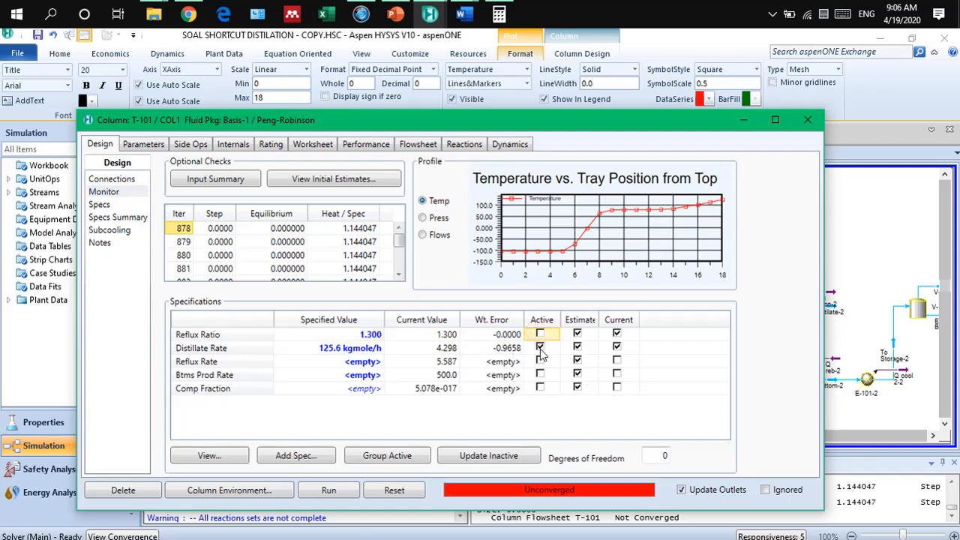
click(540, 388)
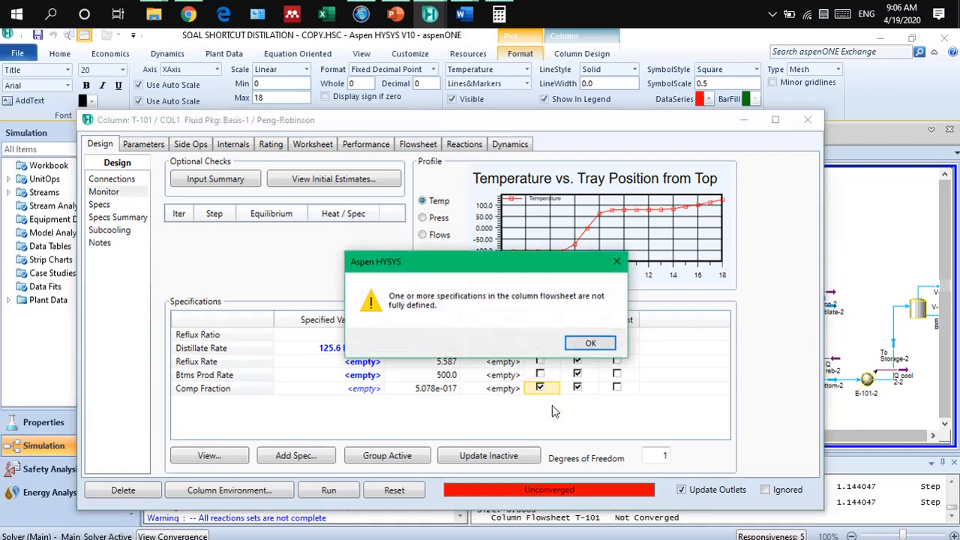
click(589, 342)
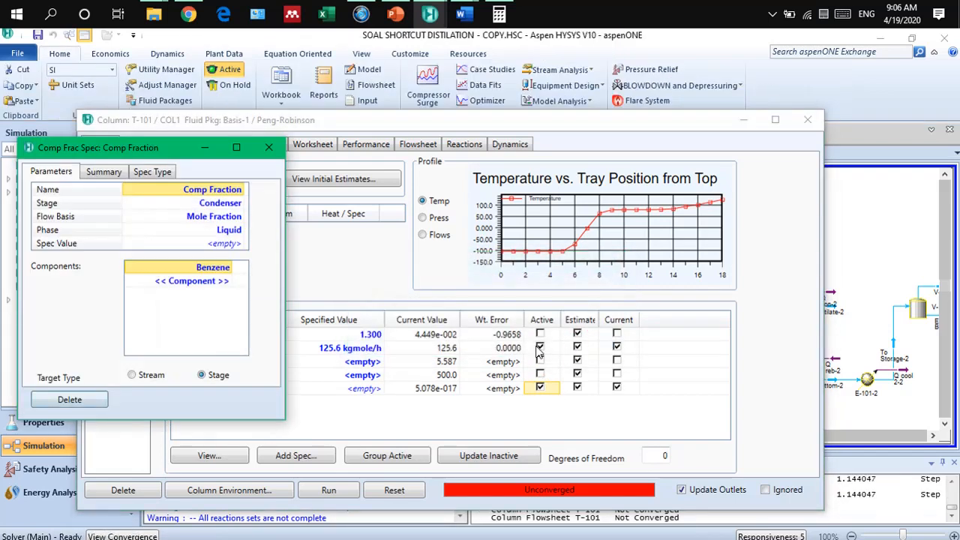
Step: Set the Comp Fraction specification value to 0.93, let column T-101 try to solve, and stop the solver
click(200, 246)
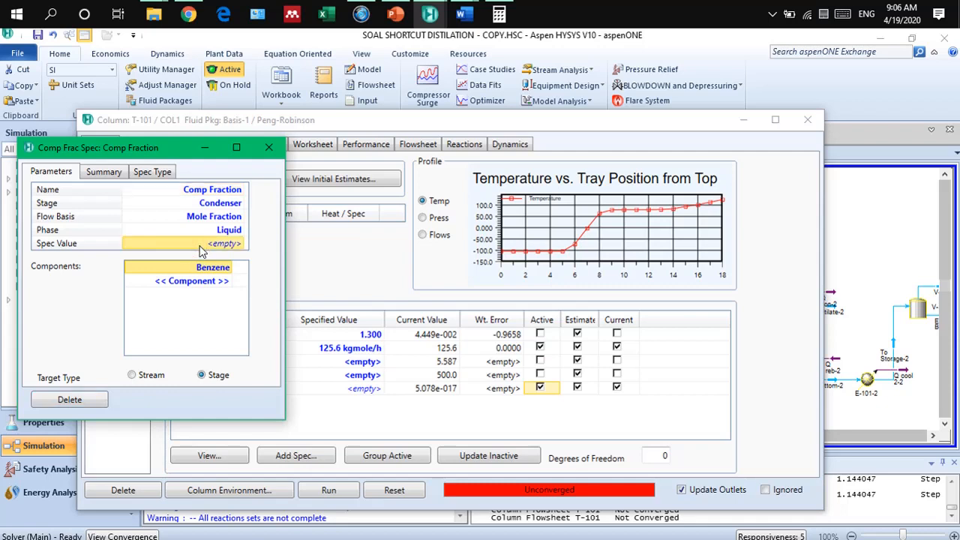
text(0.)
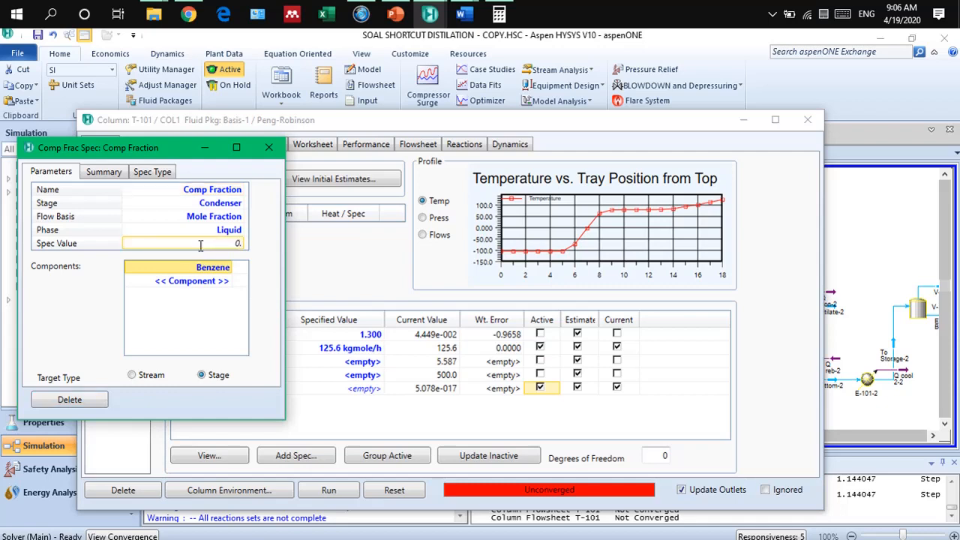
text(93)
key(Return)
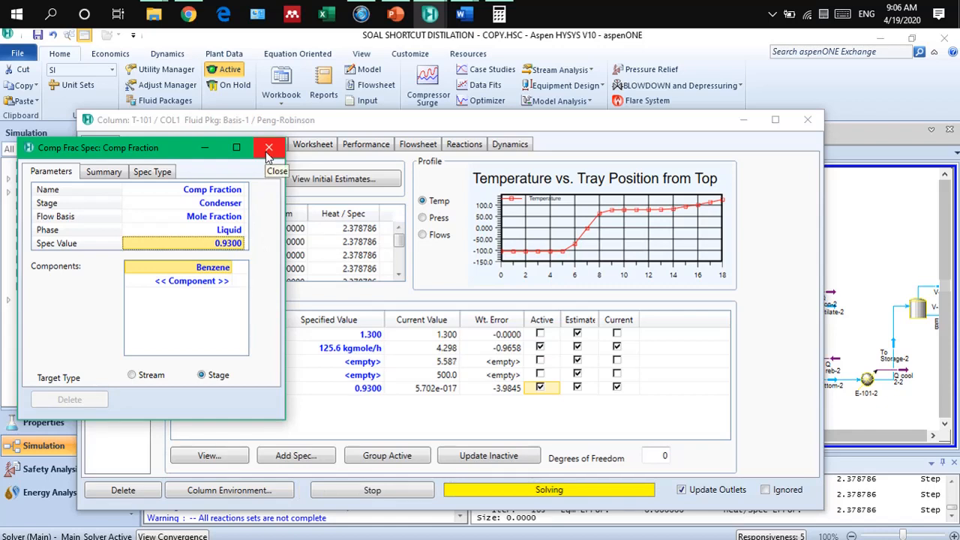
click(268, 149)
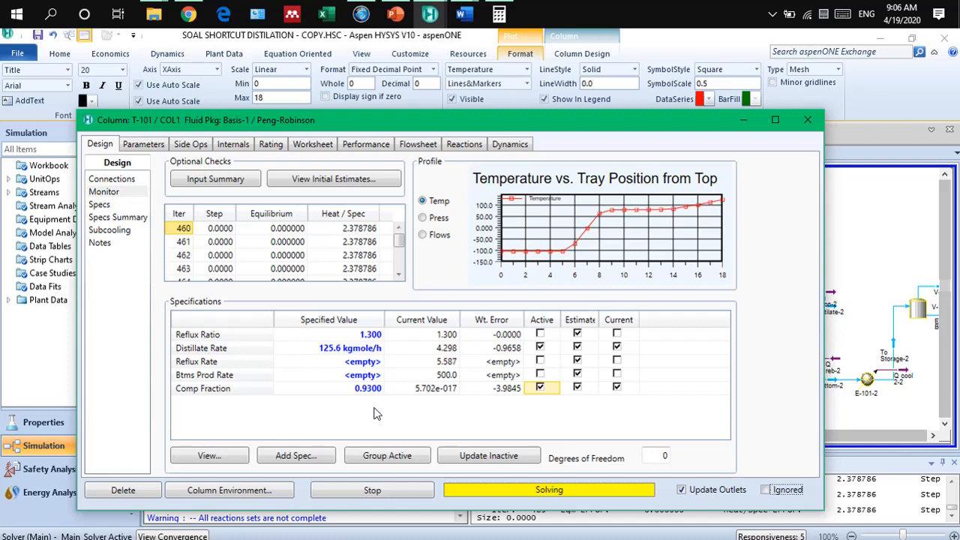
click(360, 497)
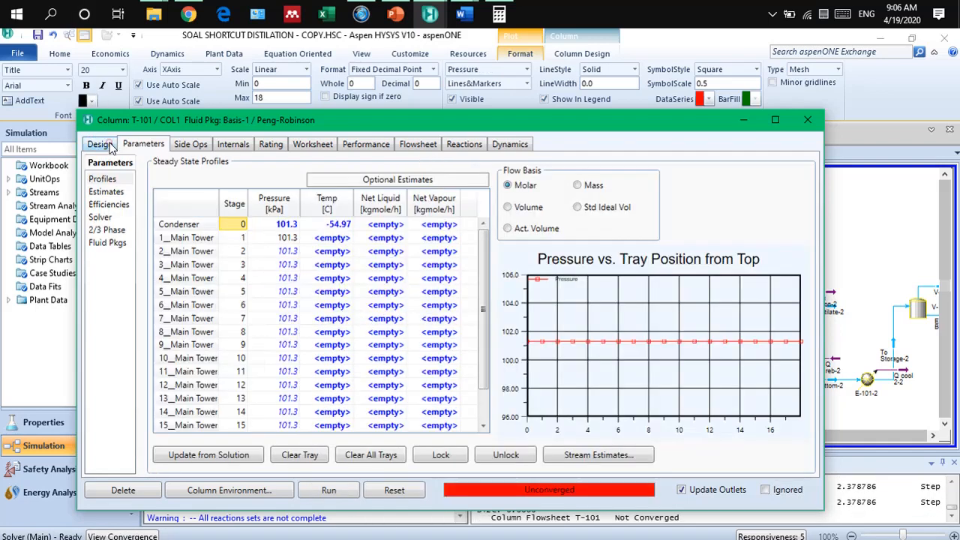
Step: Set column T-101's number of stages to 21 and the inlet stage of stream 8-2 to 15_Main Tower
click(103, 143)
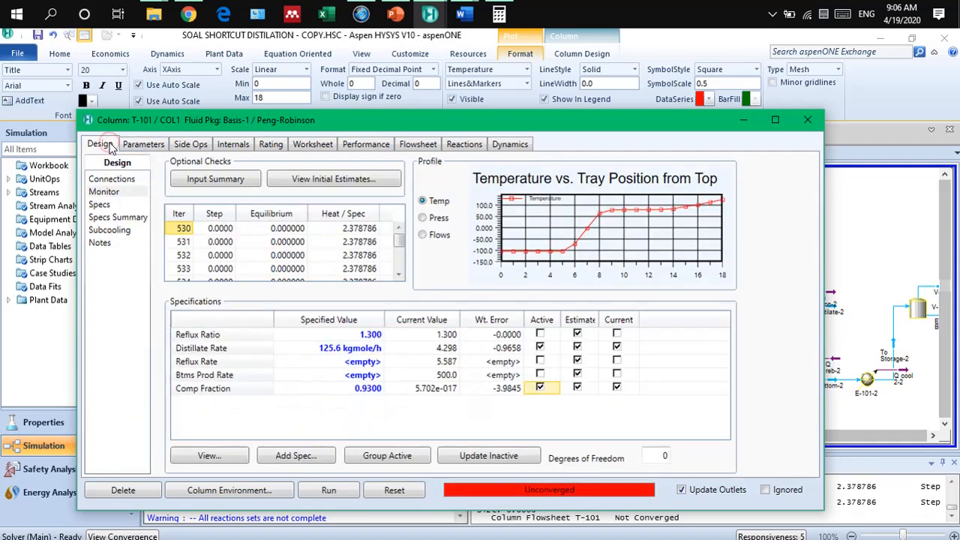
click(109, 180)
click(367, 334)
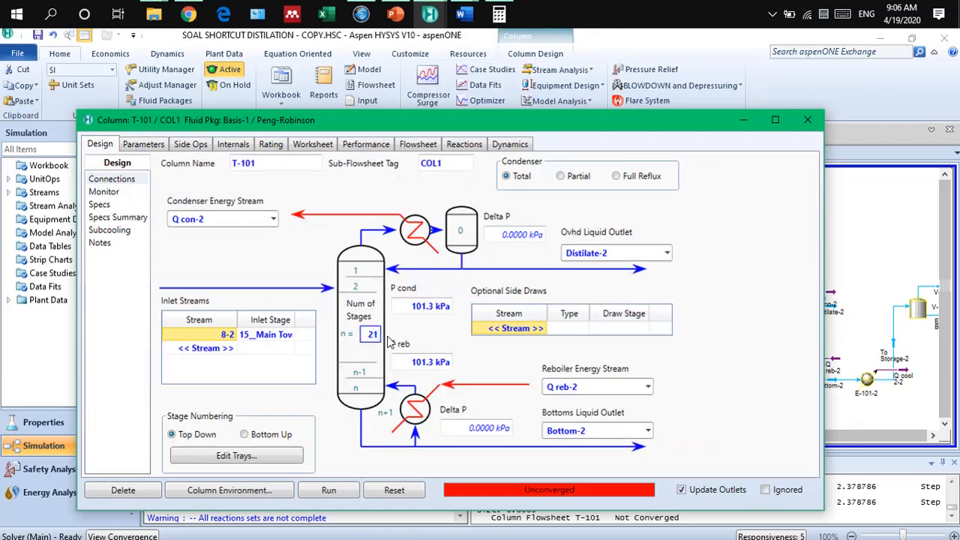
click(252, 270)
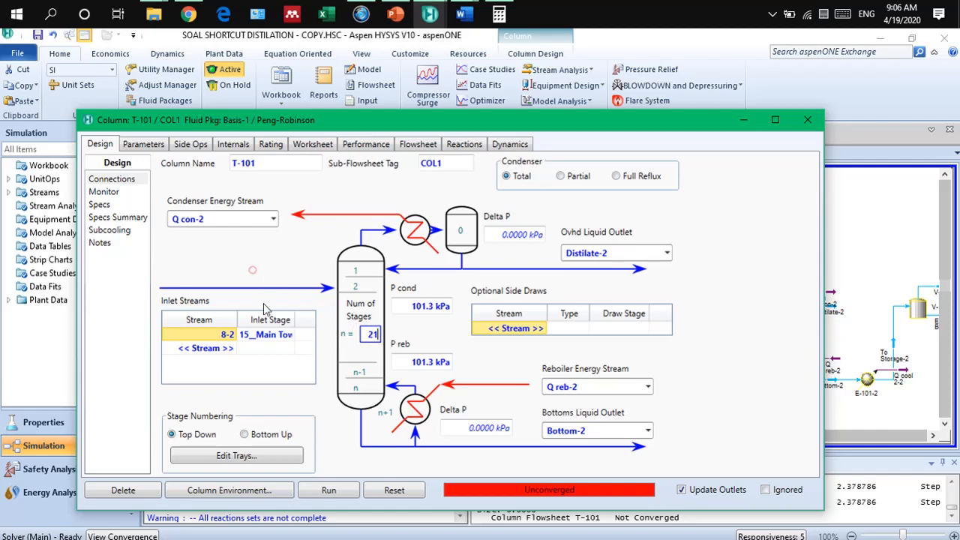
click(290, 335)
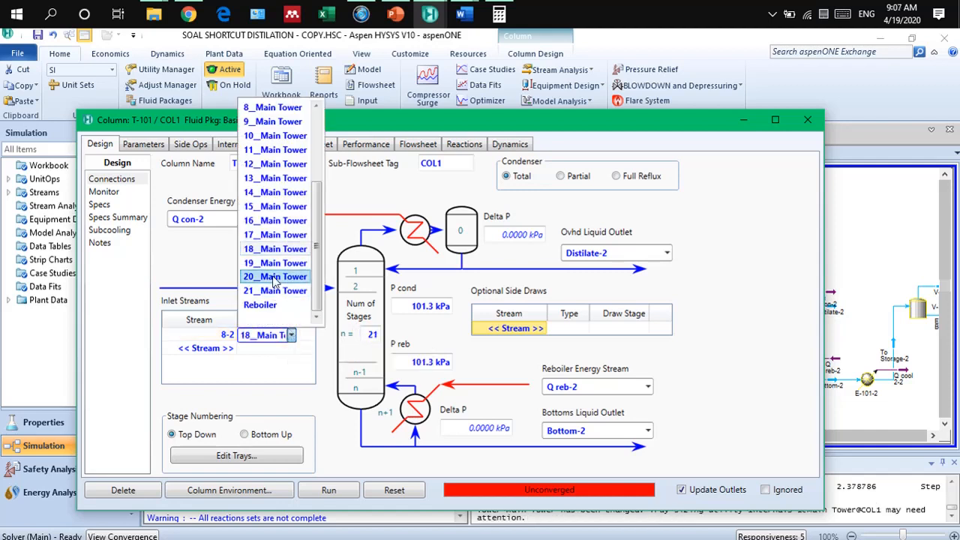
click(272, 206)
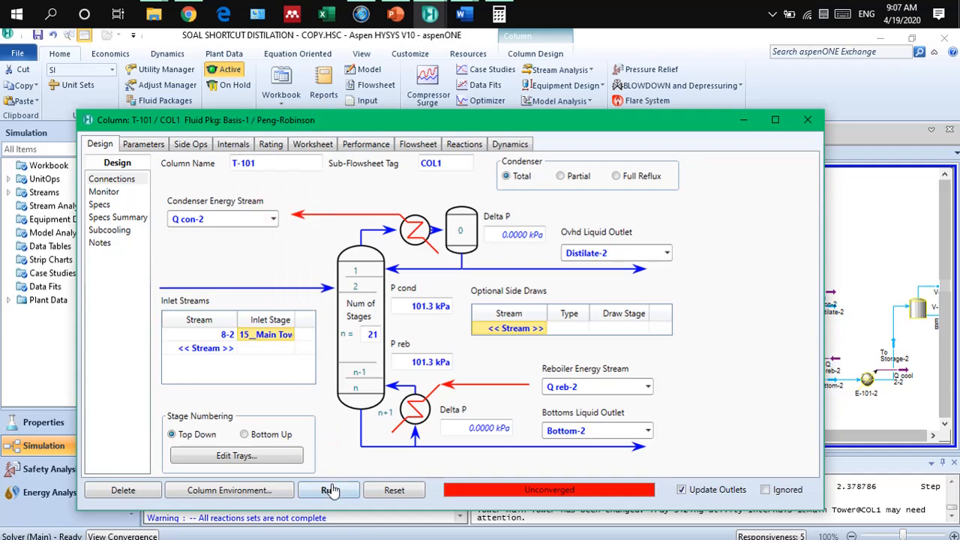
Step: Run column T-101 with 21 stages and close the column window
click(328, 492)
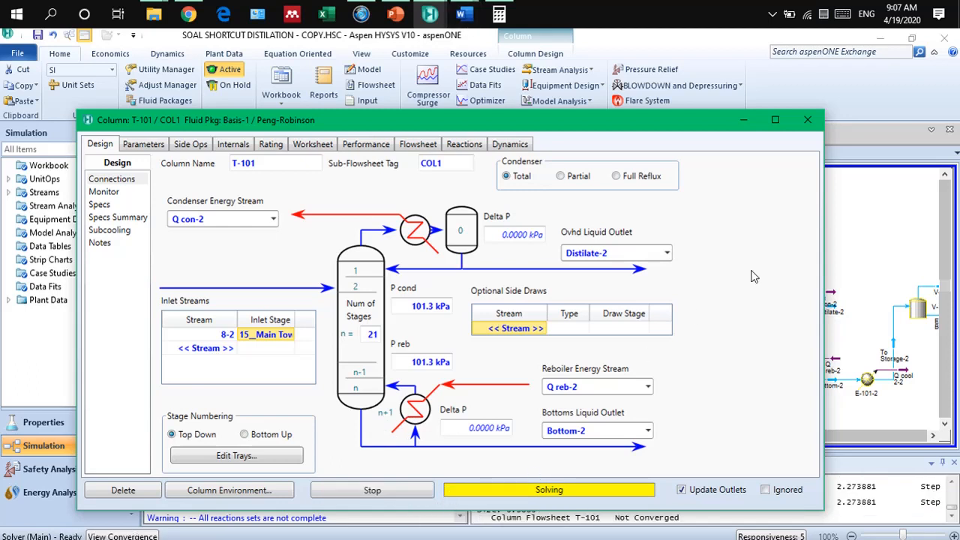
click(807, 122)
mouse_move(429, 15)
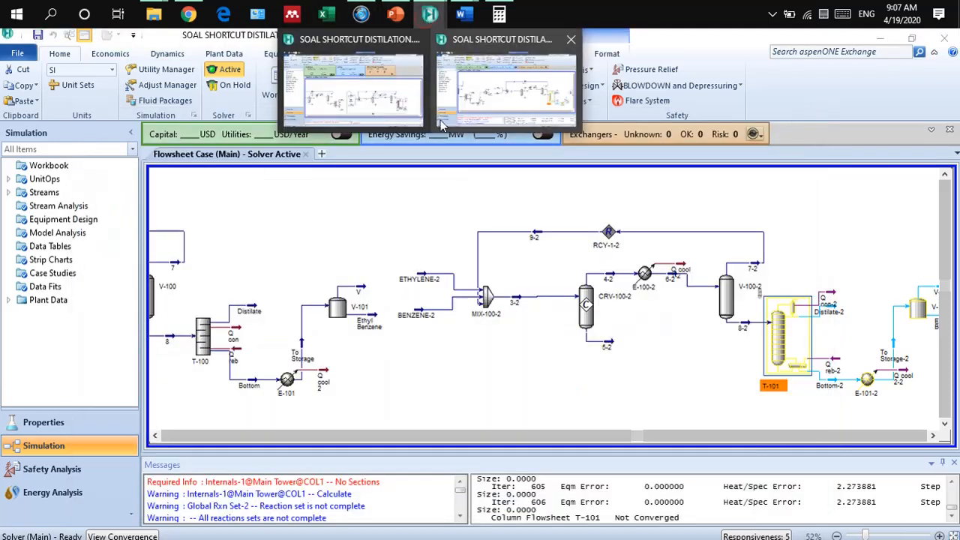
Step: Switch to the original SOAL SHORTCUT DISTILATION case, examine column T-101's connections, specifications and stream conditions, and close the column
click(370, 103)
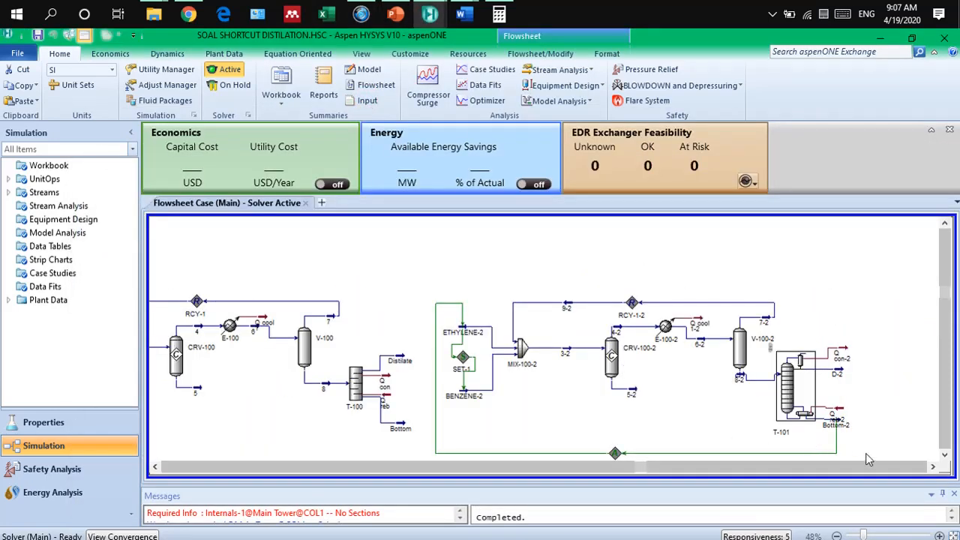
click(934, 467)
click(934, 467)
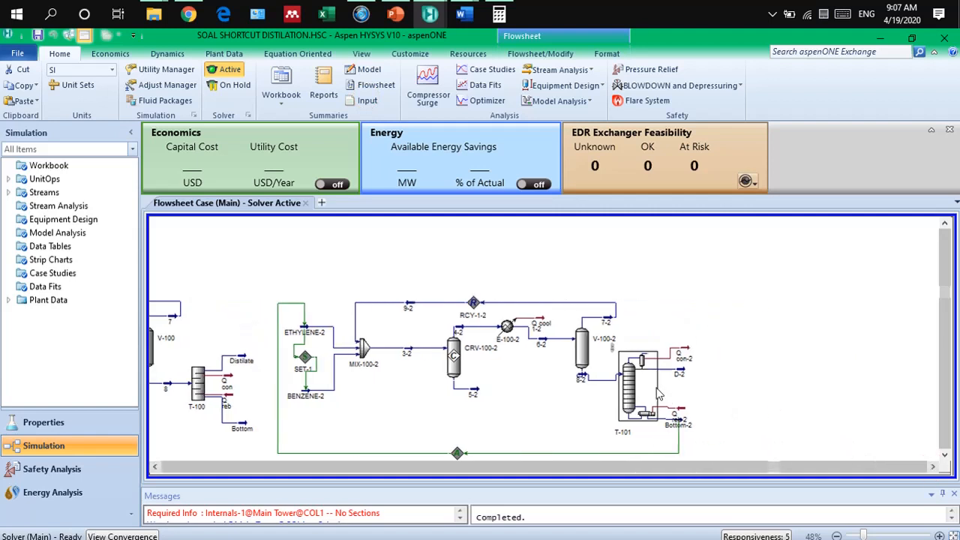
double_click(626, 382)
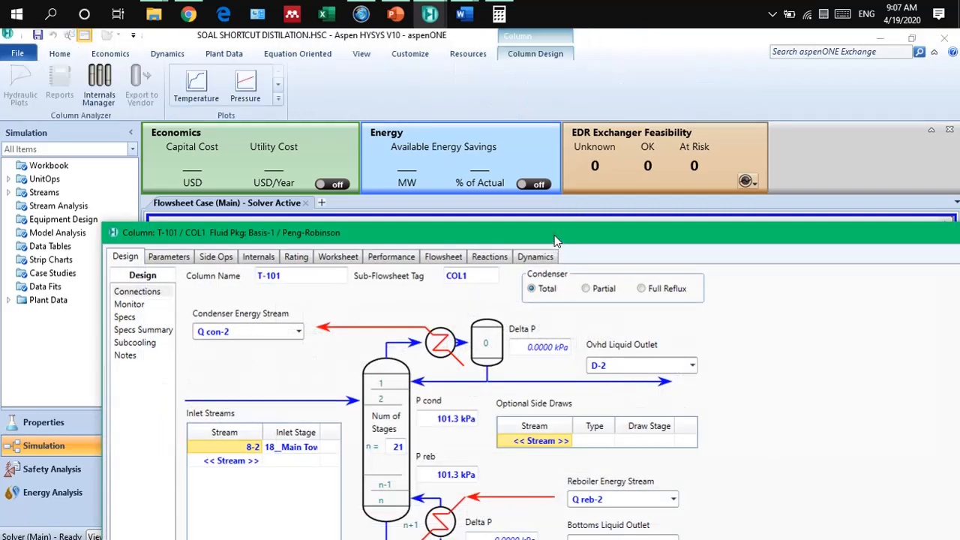
drag(555, 240, 539, 44)
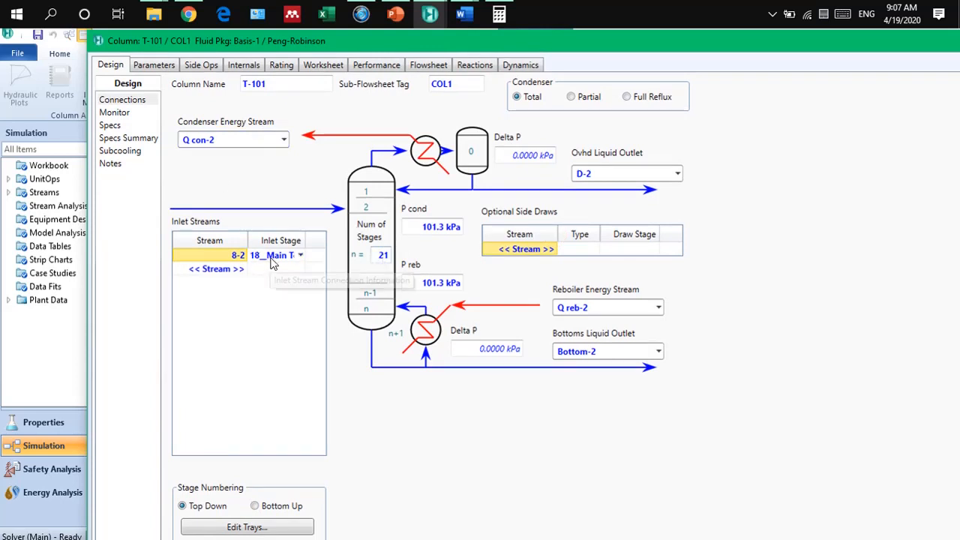
click(109, 127)
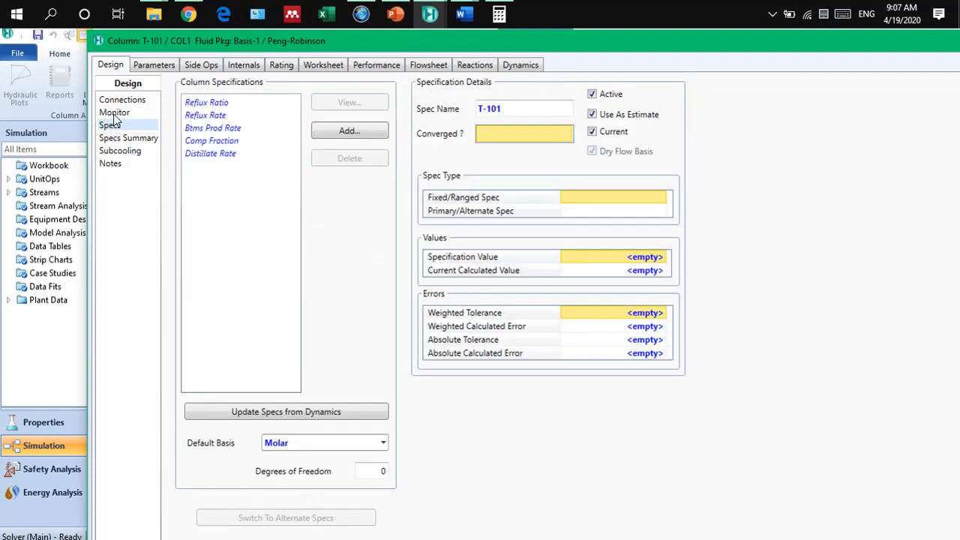
click(114, 116)
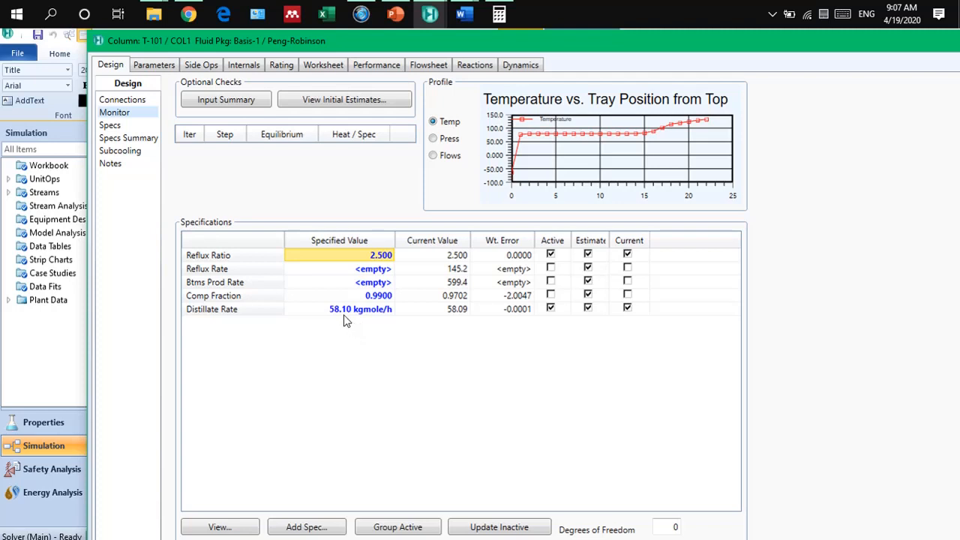
mouse_move(345, 321)
click(329, 68)
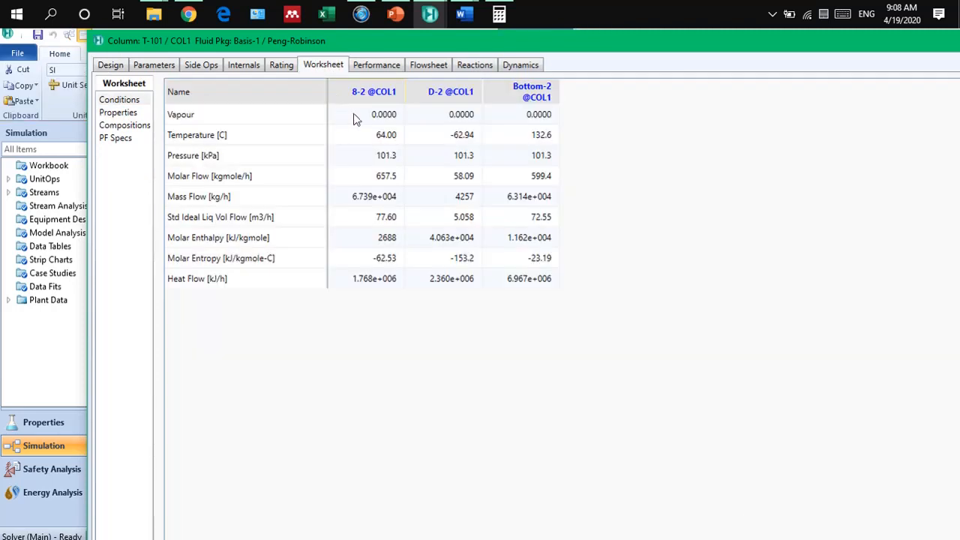
double_click(827, 47)
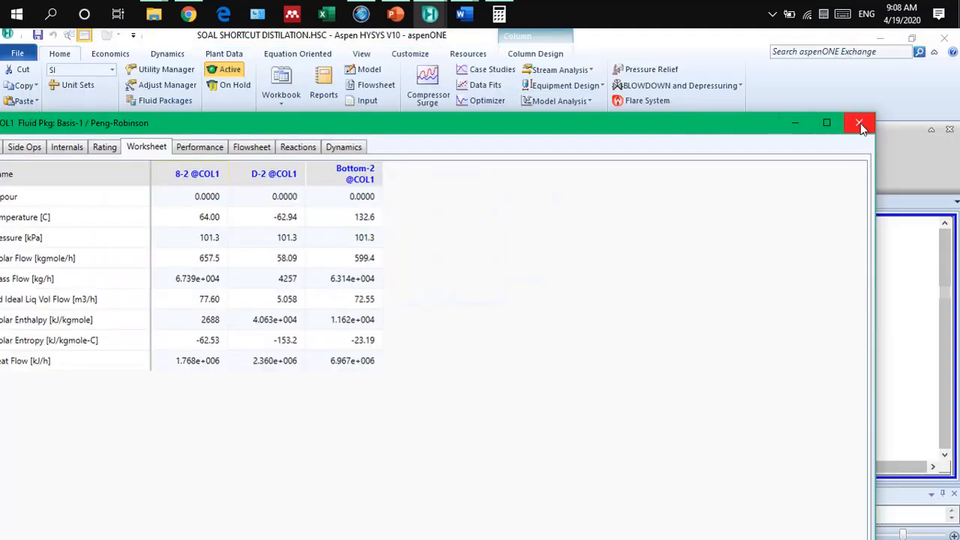
click(859, 122)
Step: Switch to the SOAL SHORTCUT DISTILATION - COPY case and set the inlet stage of stream 8-2 in column T-101 to 18__Main Tower
click(429, 15)
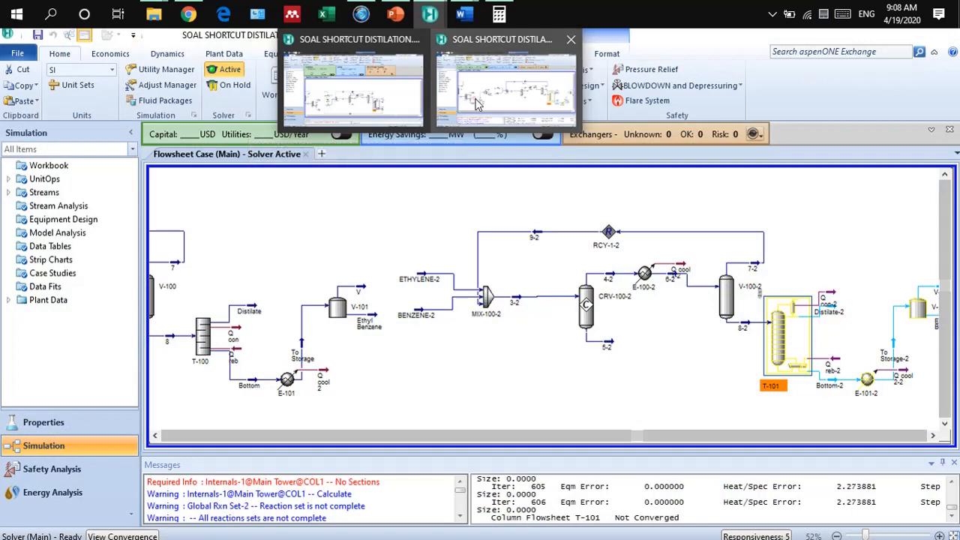
click(477, 104)
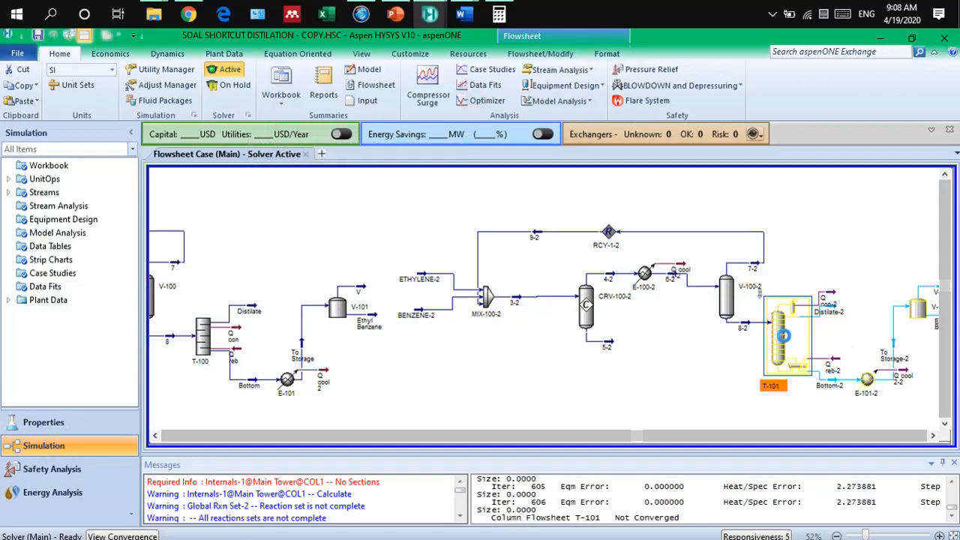
double_click(782, 335)
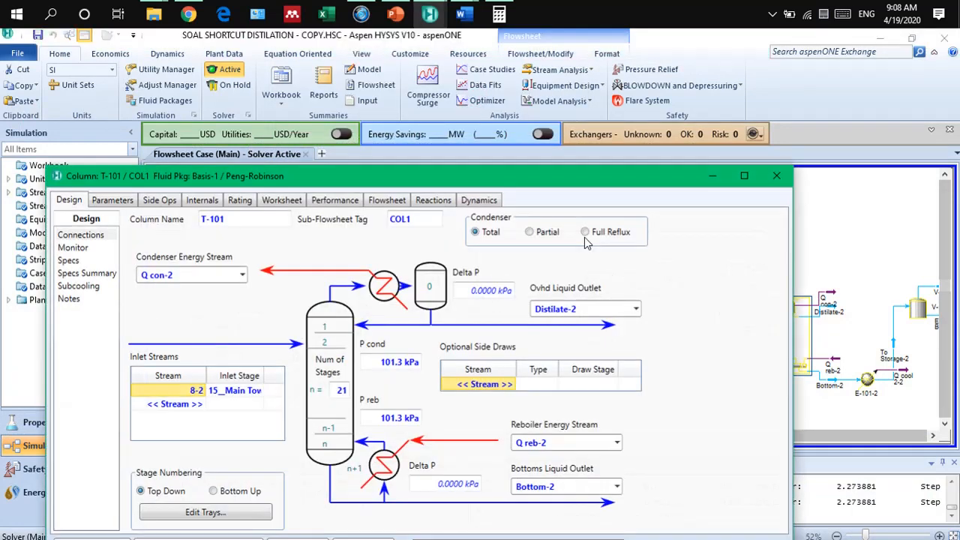
click(240, 390)
click(260, 391)
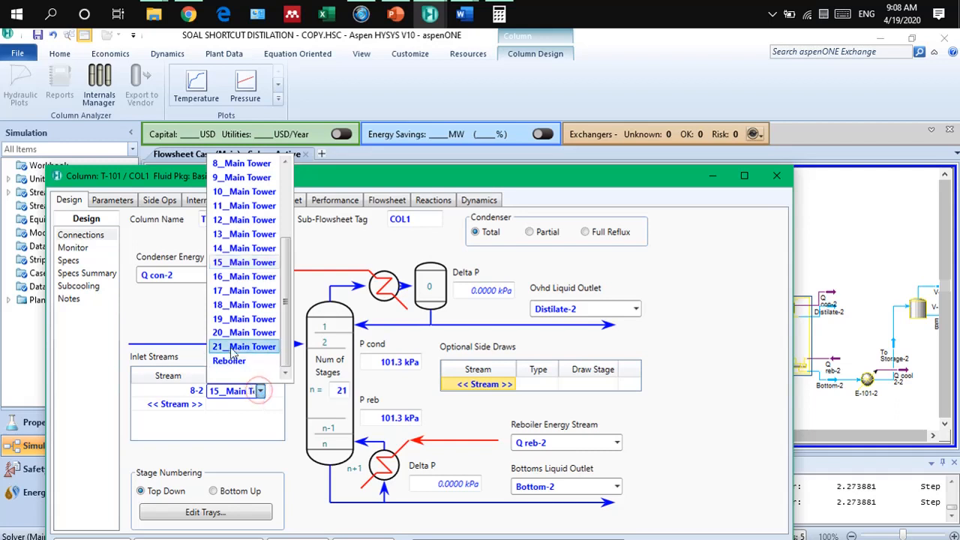
click(238, 305)
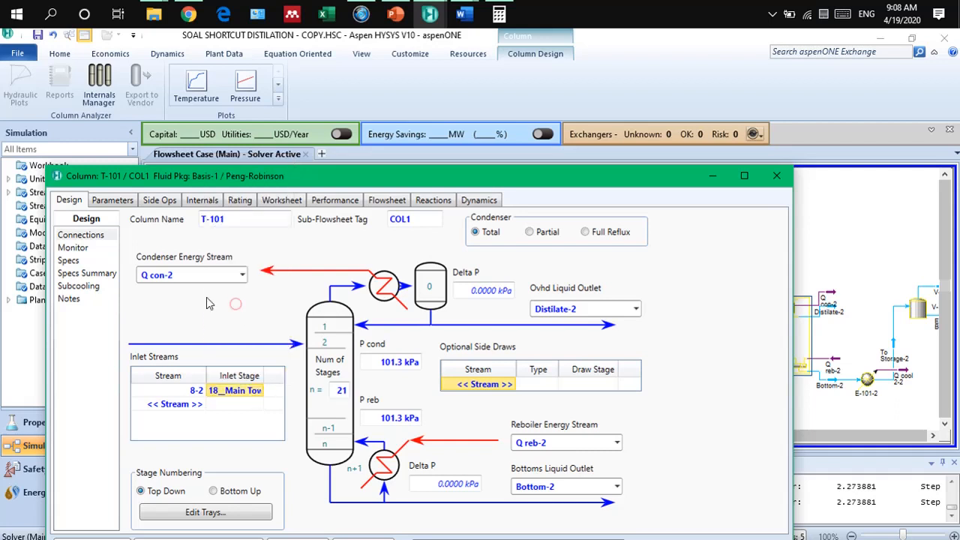
Step: Set column T-101's Reflux Ratio specification value to 2.5 among the monitored specifications
click(67, 261)
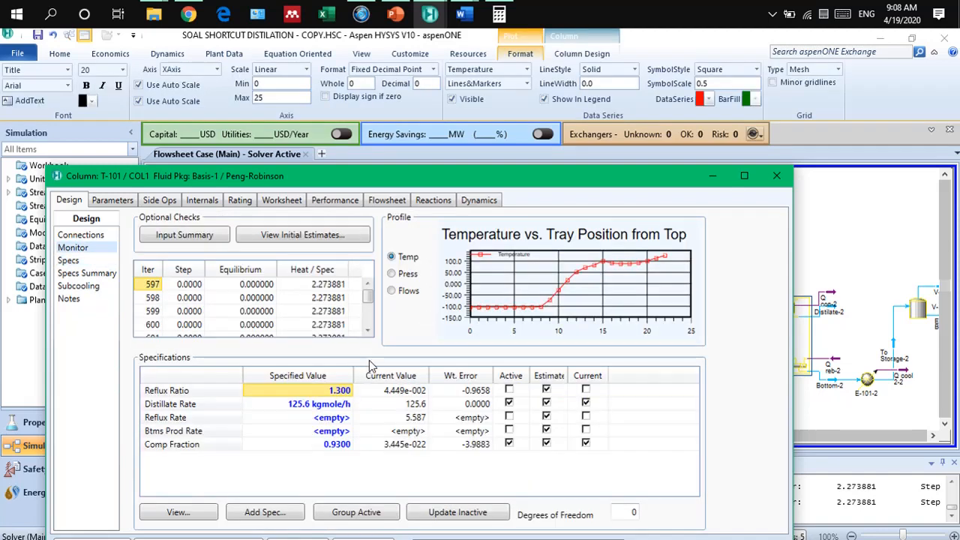
click(330, 393)
text(2.5)
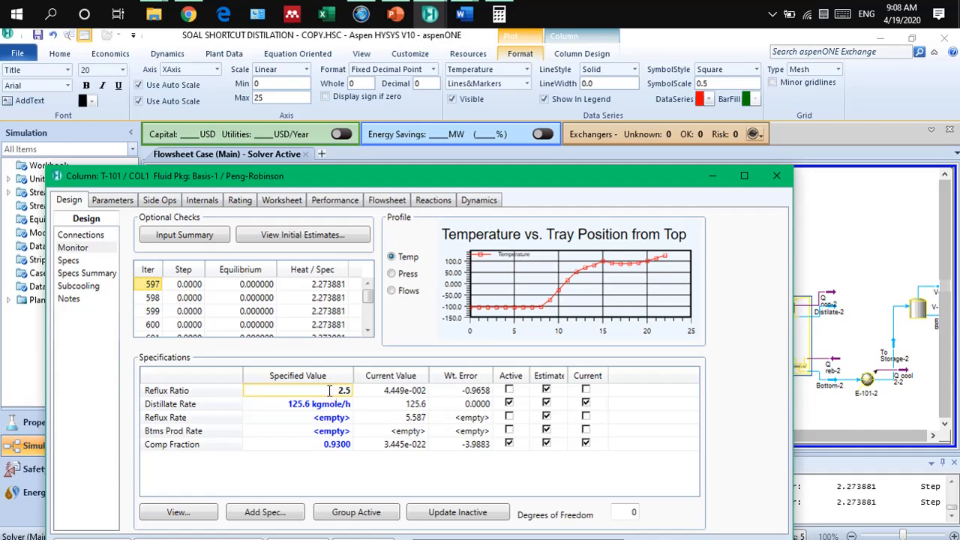
key(Return)
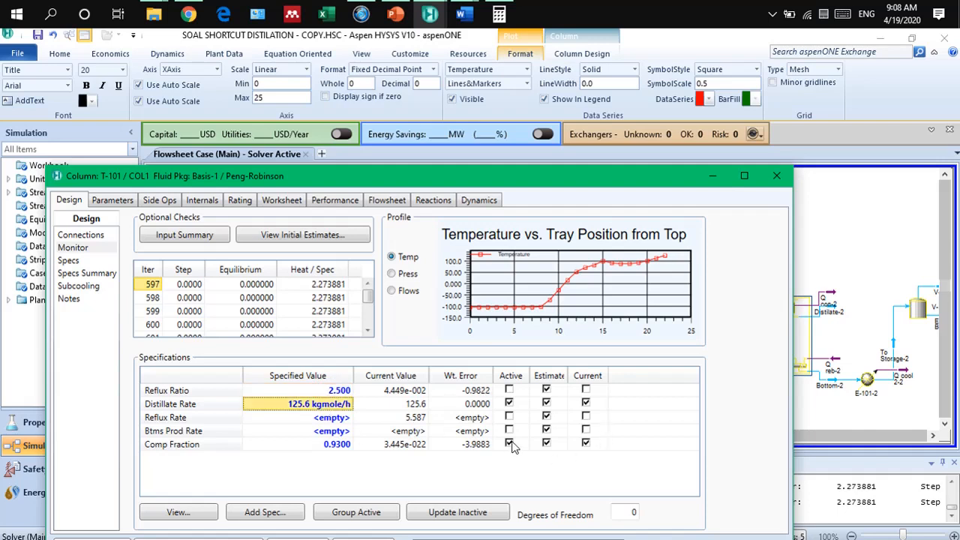
Step: Replace Comp Fraction with Reflux Ratio as an active specification of column T-101 and set the Distillate Rate to 58 kgmole/h
click(510, 444)
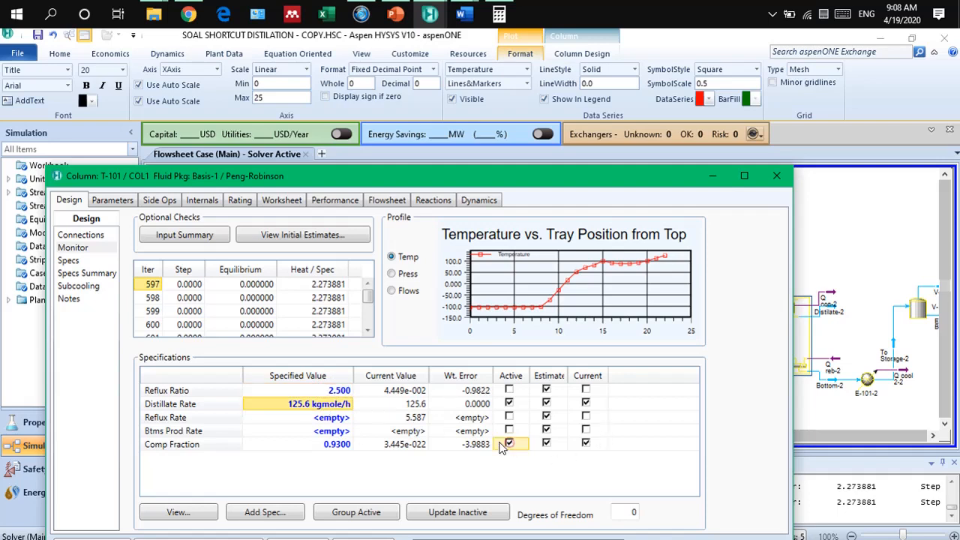
click(325, 405)
text(58)
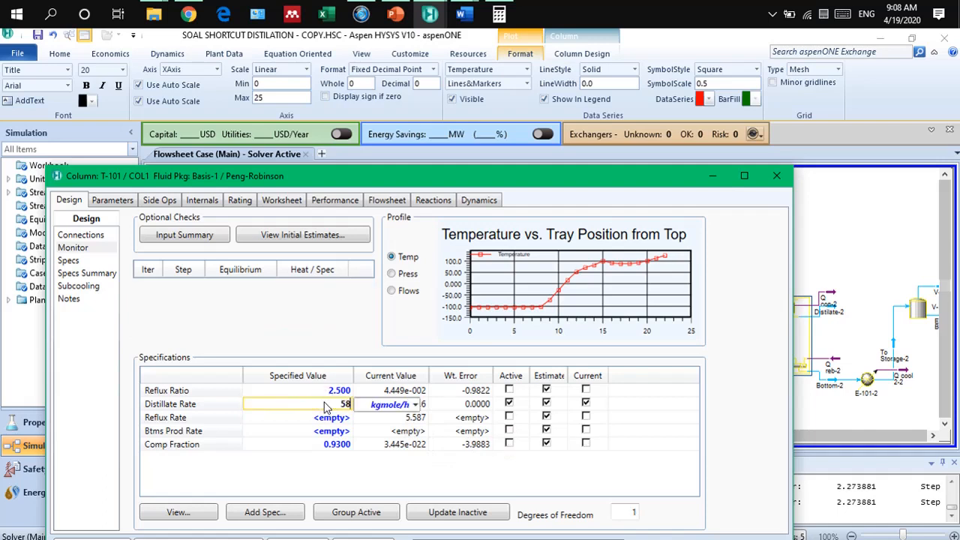
click(368, 475)
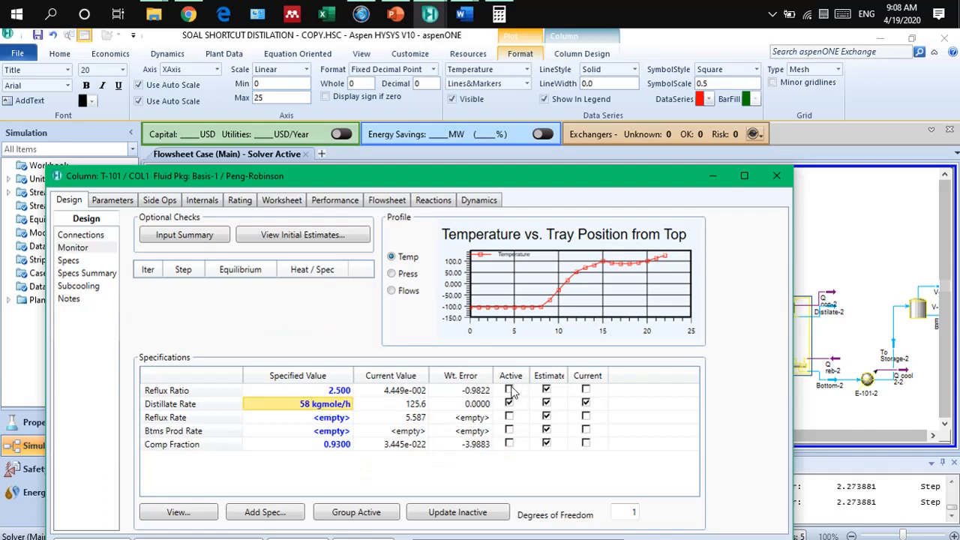
click(509, 389)
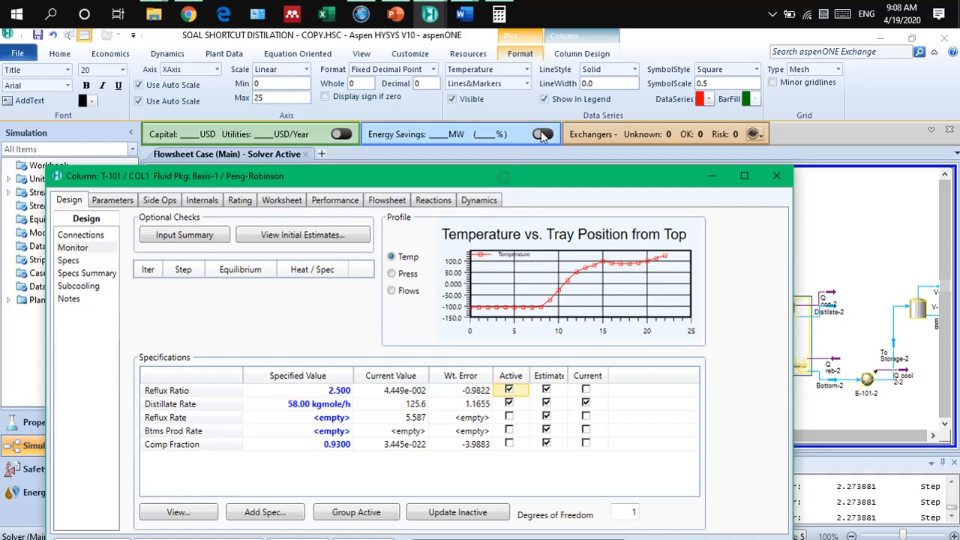
Step: Let column T-101 try to solve twice, stopping the solver each time and checking the worksheet conditions between the runs
drag(504, 177, 524, 100)
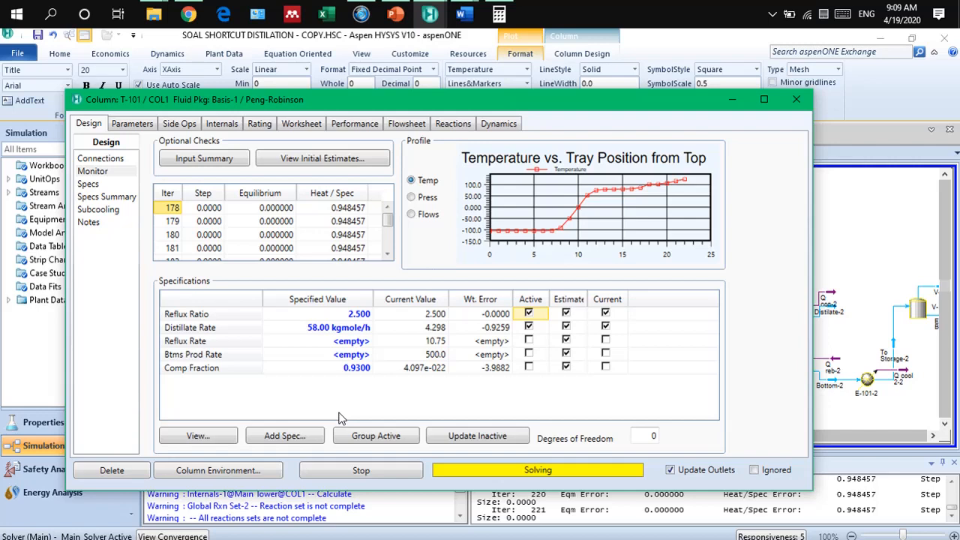
click(375, 475)
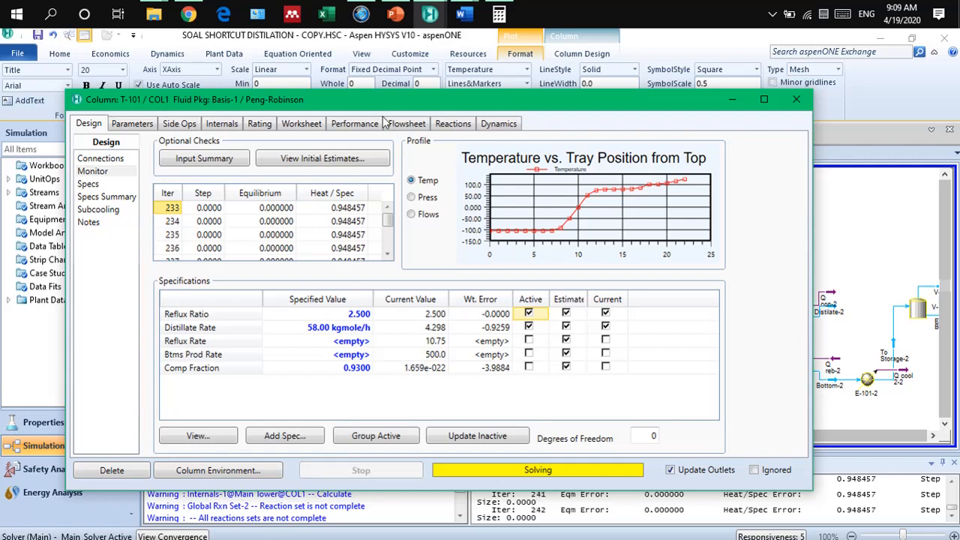
click(315, 130)
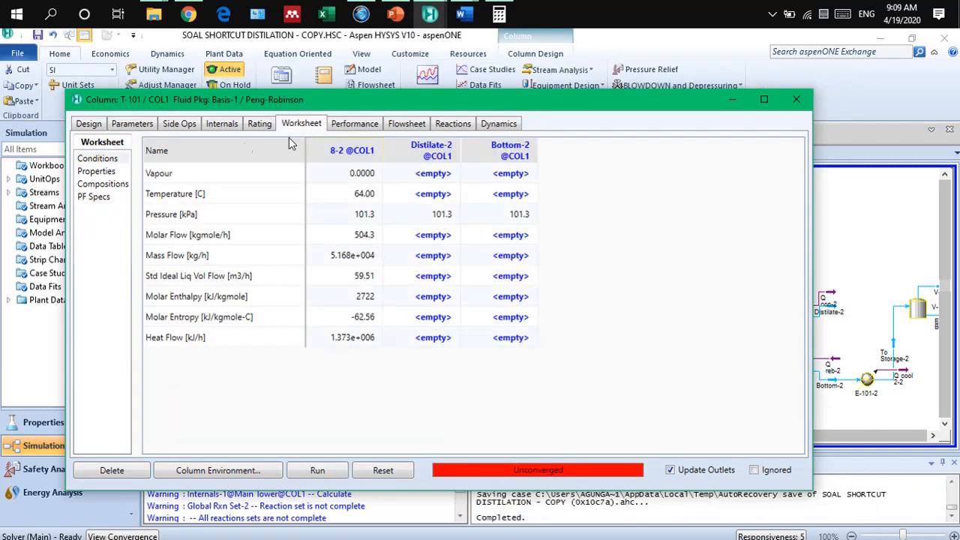
click(90, 124)
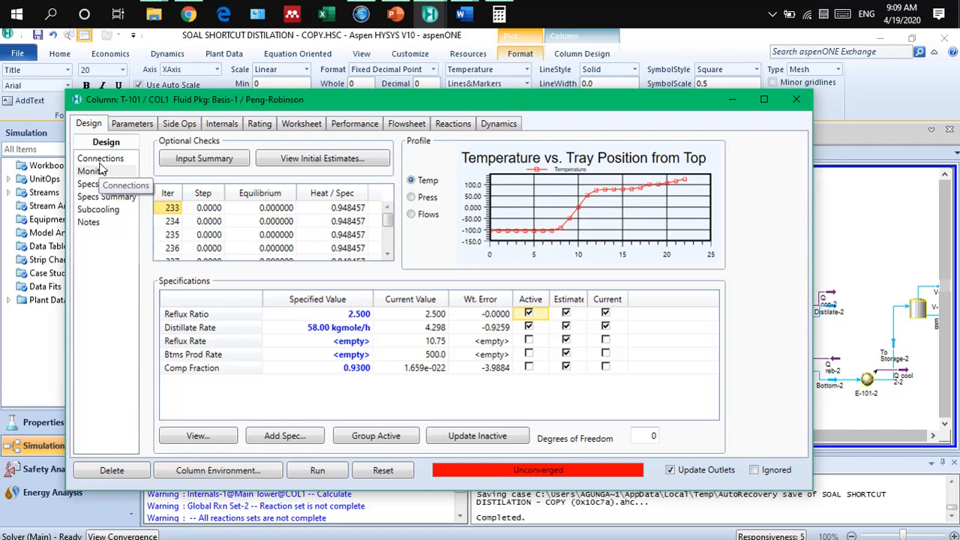
click(318, 471)
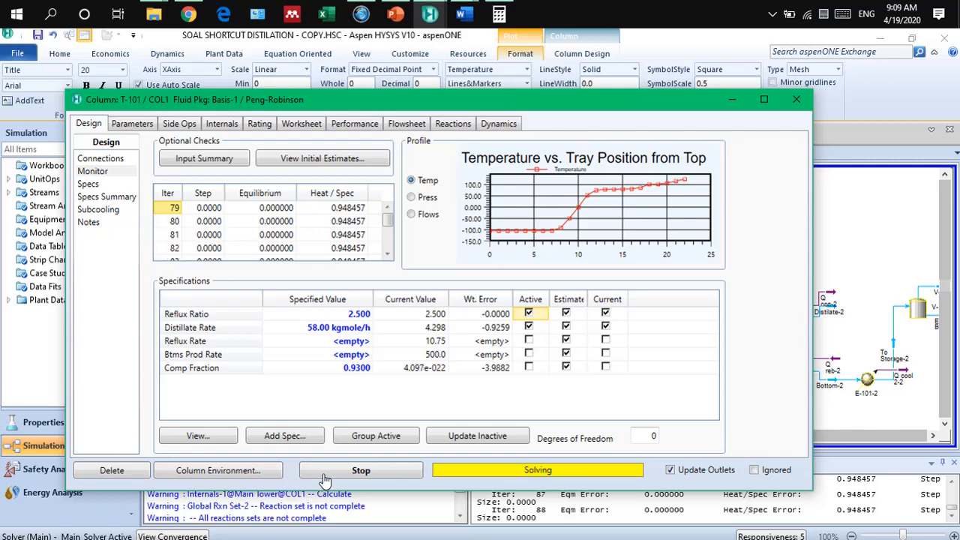
click(367, 470)
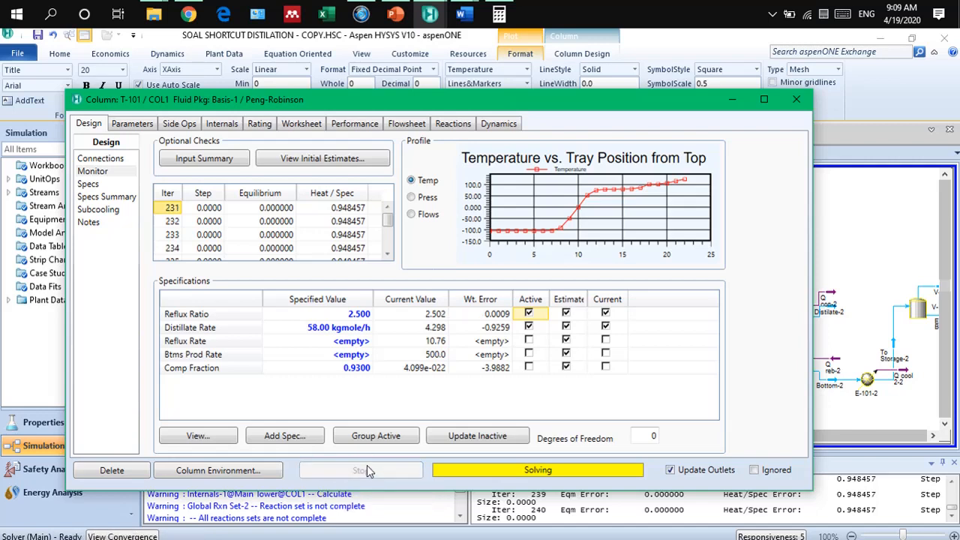
Step: Switch to the original SOAL SHORTCUT DISTILATION case and examine the stream conditions and compositions of column T-101
mouse_move(429, 15)
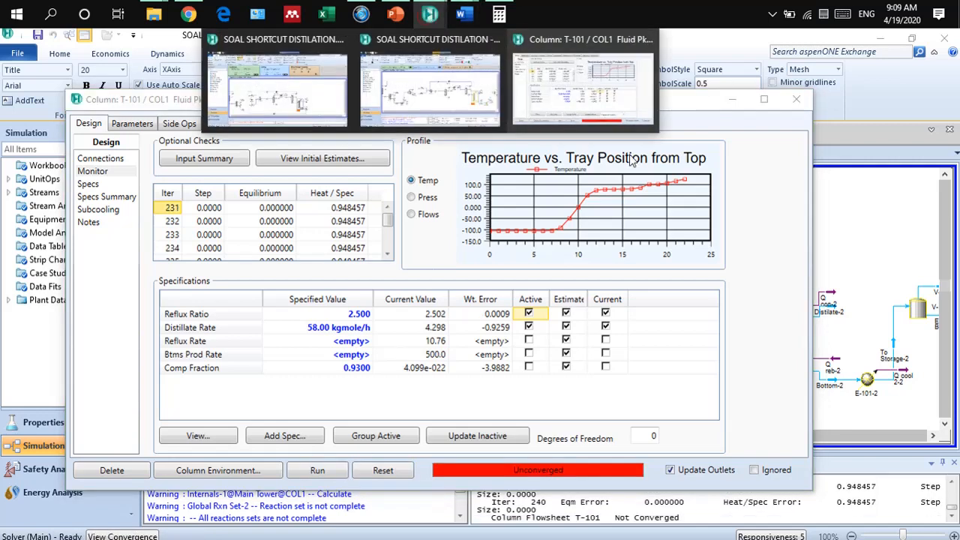
click(473, 86)
click(430, 15)
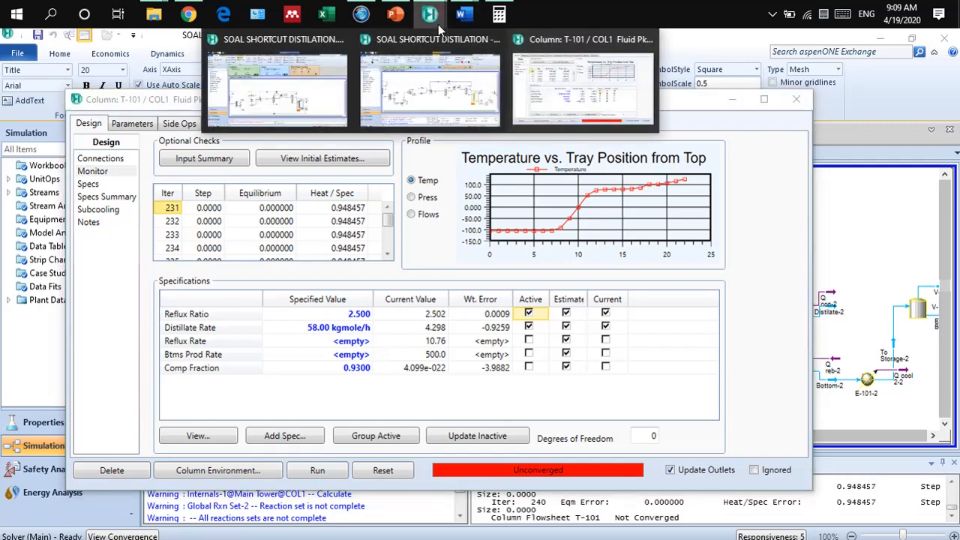
click(398, 100)
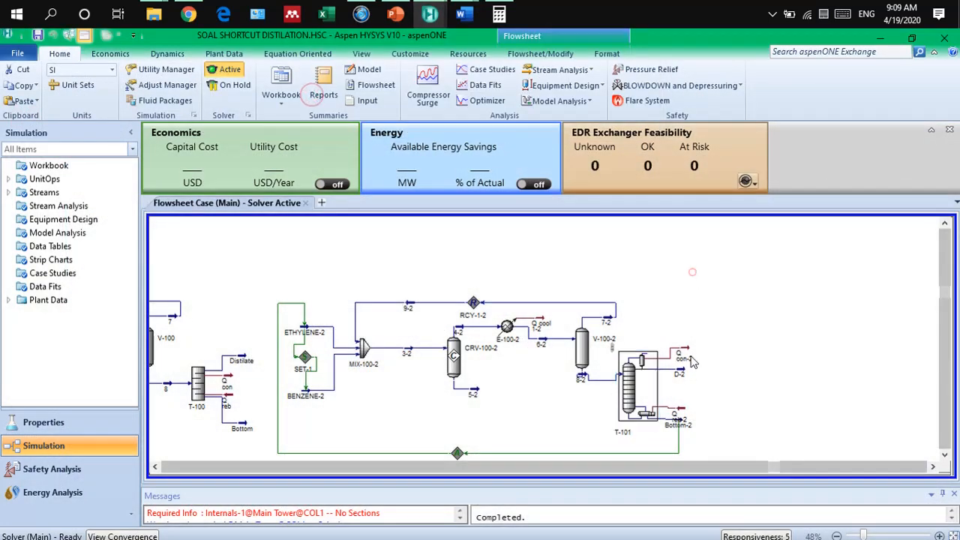
mouse_move(677, 374)
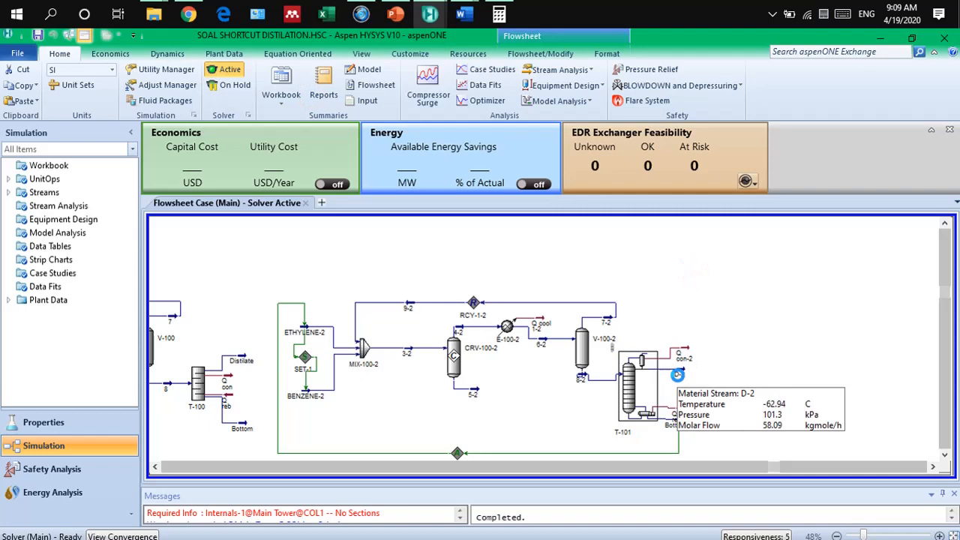
click(627, 382)
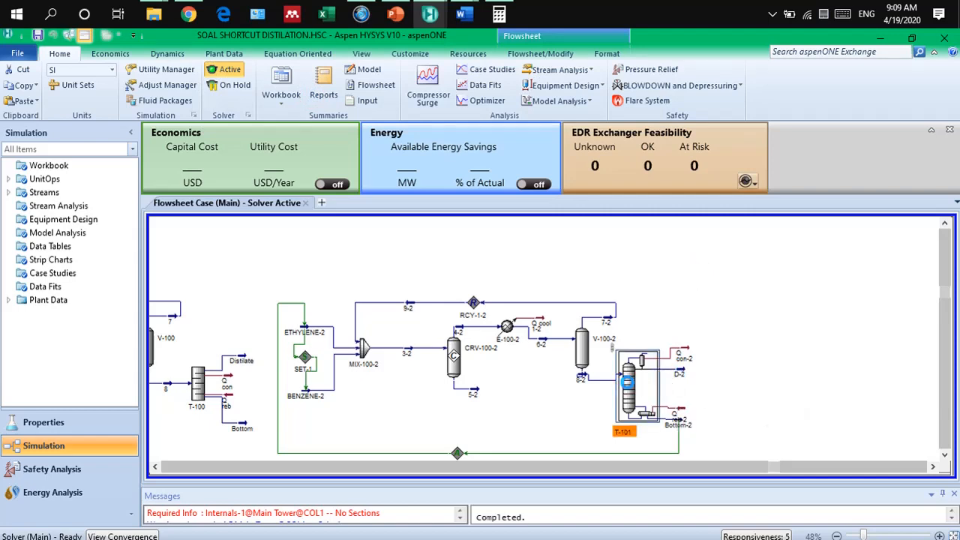
double_click(627, 382)
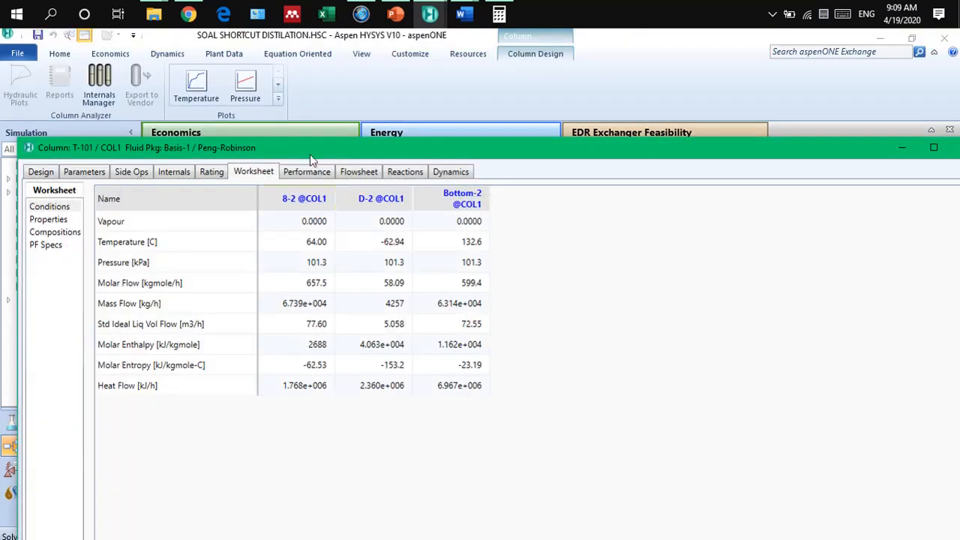
drag(375, 152, 366, 28)
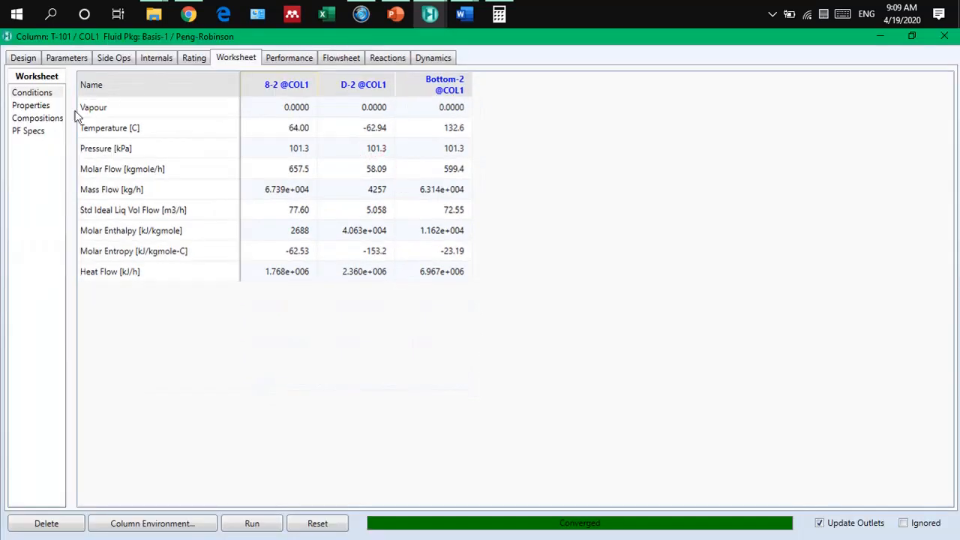
click(54, 120)
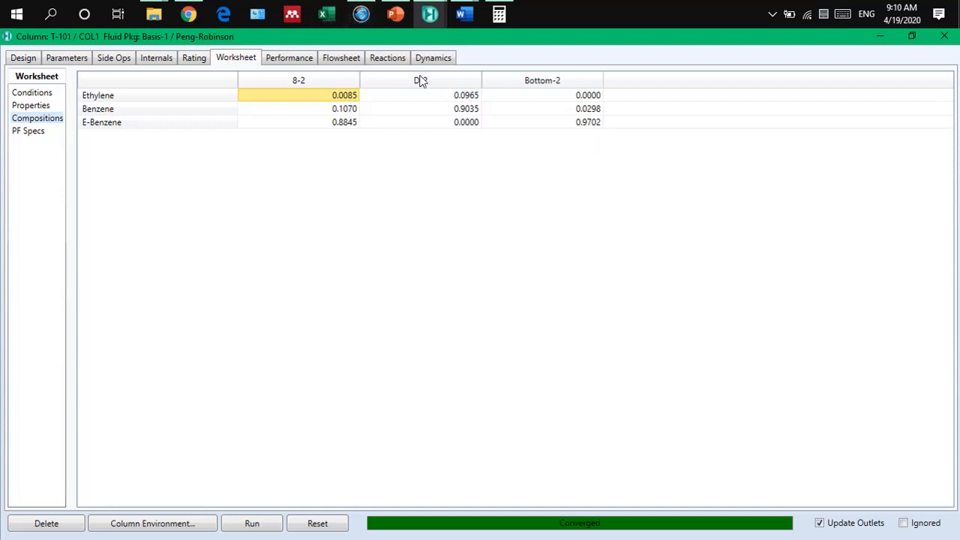
Step: Examine the original column T-101's feed stage, number of stages, and active Reflux Ratio and Distillate Rate specifications
click(23, 60)
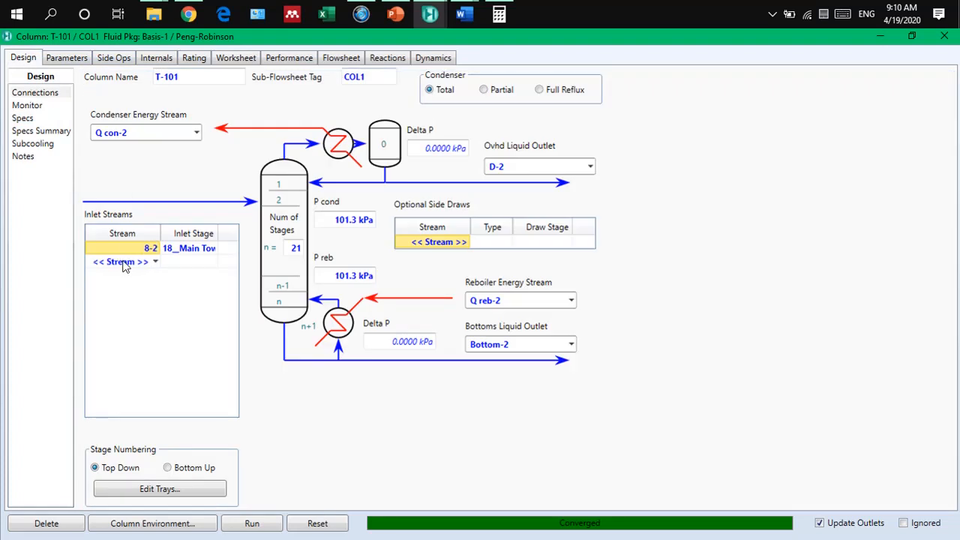
click(24, 119)
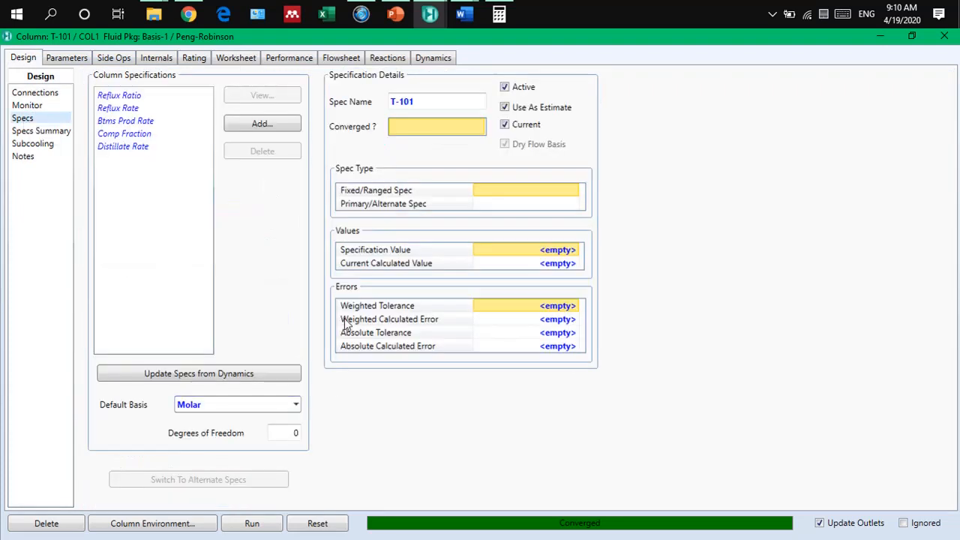
click(33, 107)
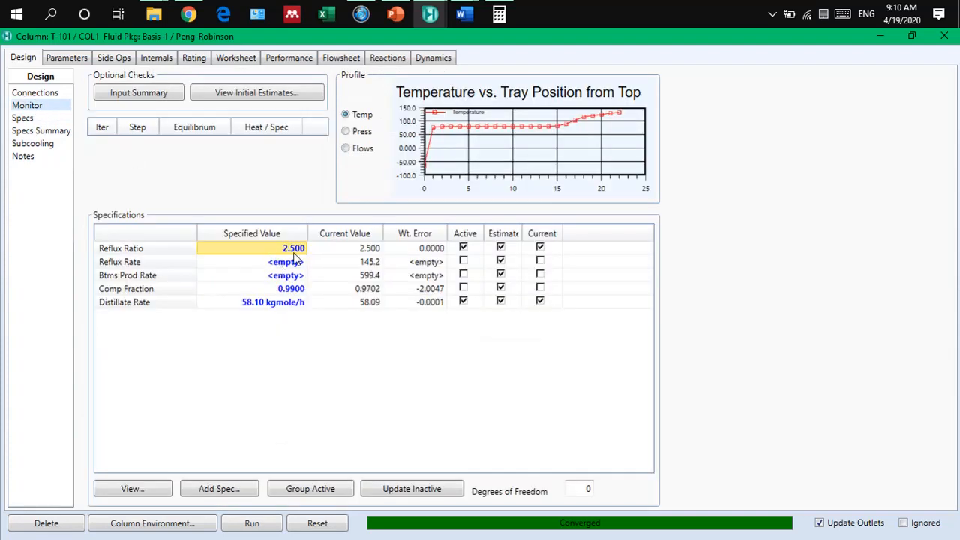
mouse_move(276, 310)
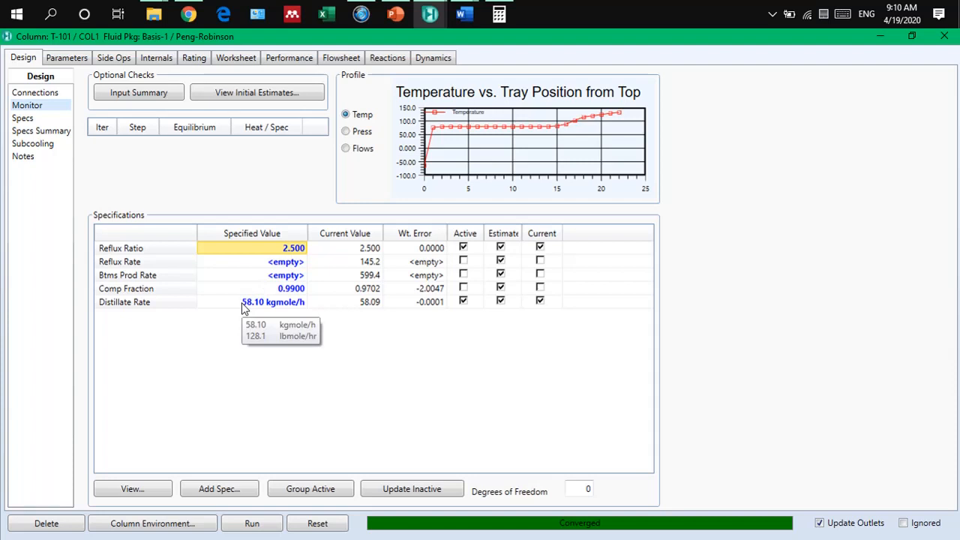